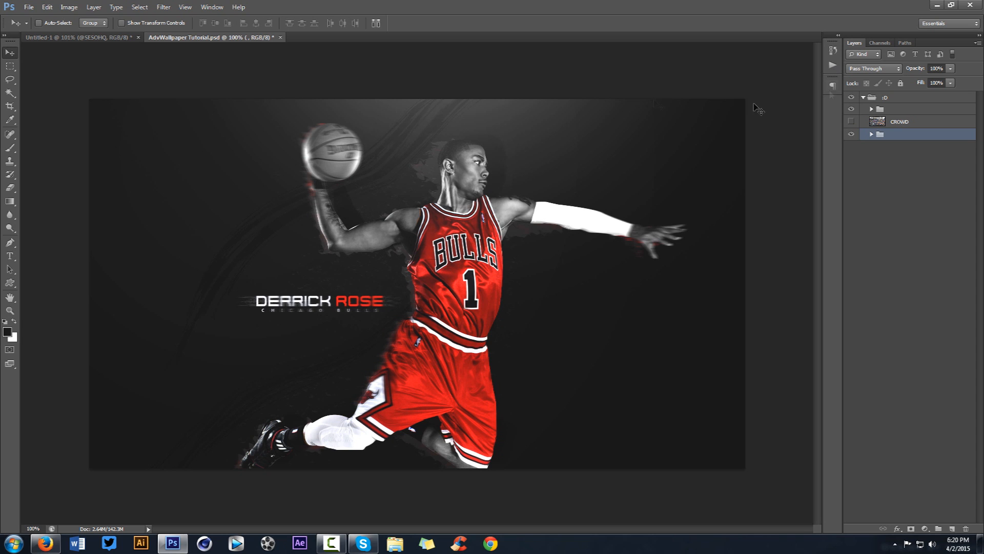
# Switch to the Untitled-1 document and activate the standard Pen tool for tracing around the player's waistband
pyautogui.click(86, 39)
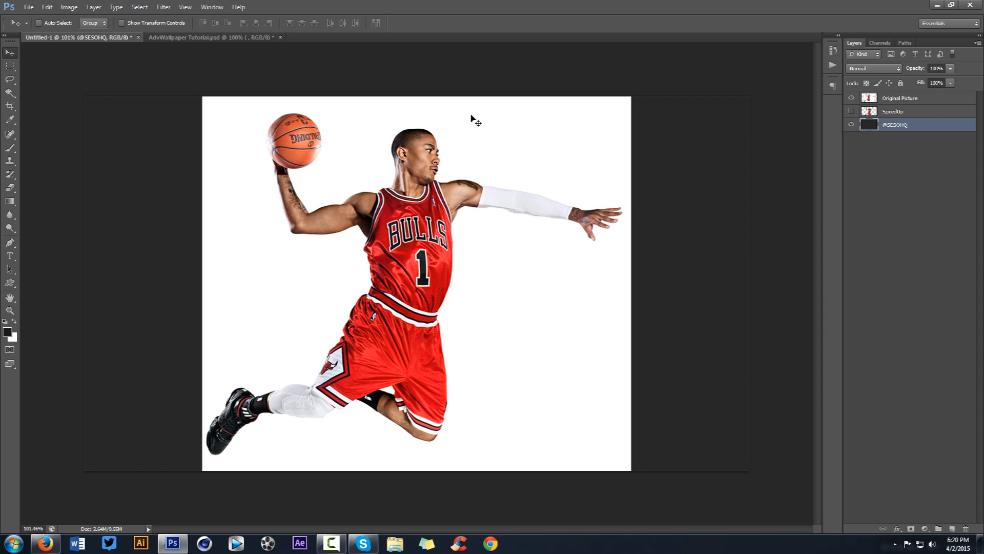
pyautogui.press('p')
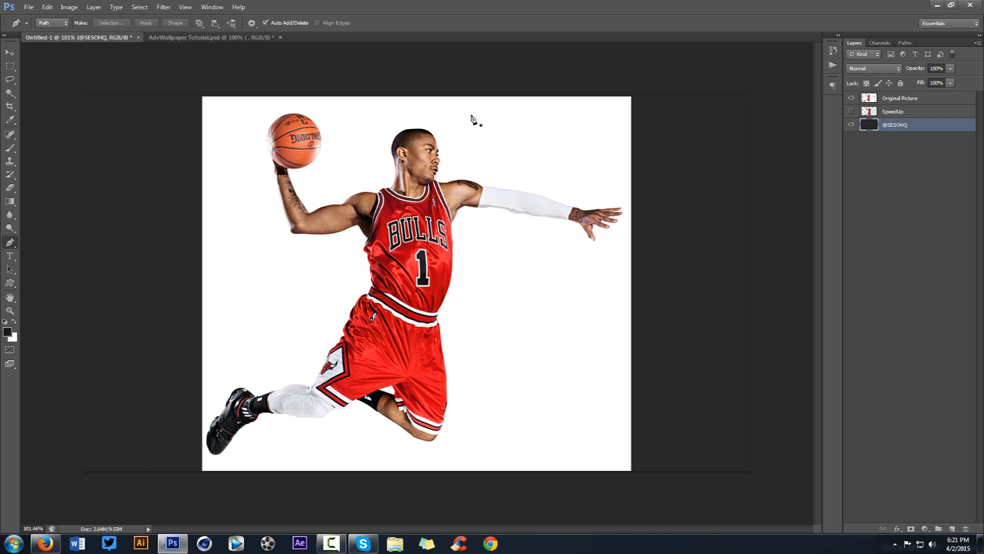
pyautogui.rightClick(12, 245)
pyautogui.click(53, 242)
pyautogui.scroll(4, 439, 325)
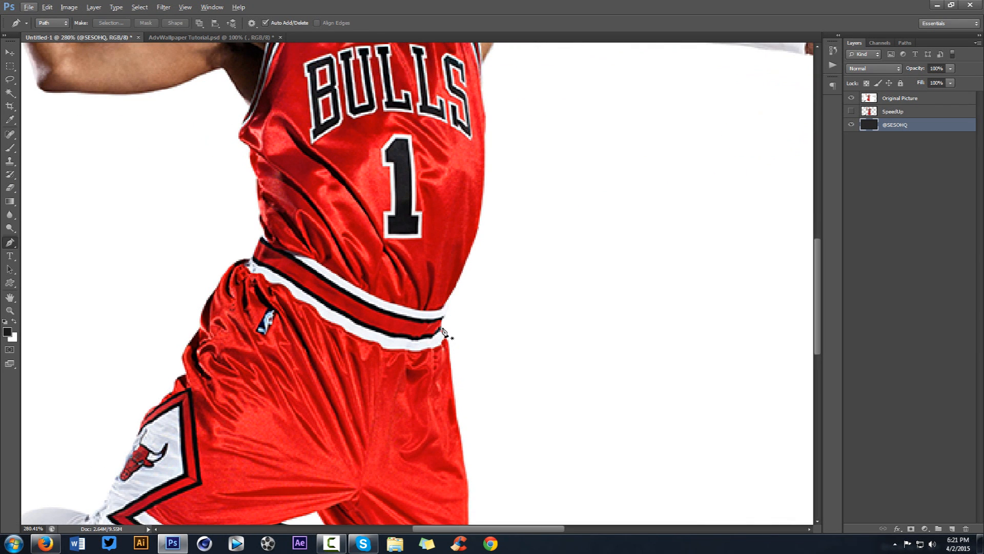
# Start a path at the waistband and add a curved segment up the front edge of the jersey, undoing the last handle drag
pyautogui.click(444, 309)
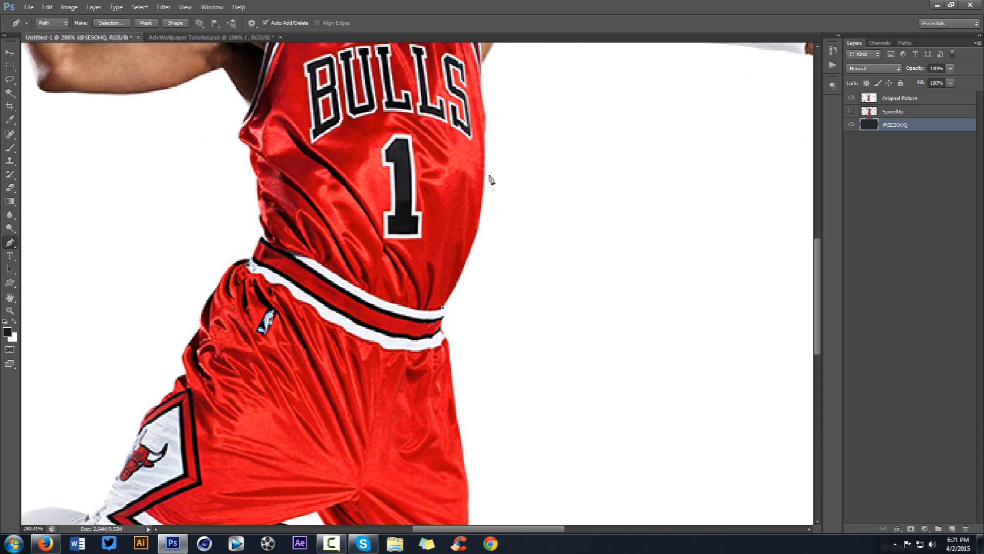
pyautogui.moveTo(485, 165); pyautogui.dragTo(483, 73)
pyautogui.moveTo(486, 252)
pyautogui.mouseDown()
pyautogui.moveTo(506, 248)
pyautogui.moveTo(455, 256)
pyautogui.moveTo(507, 257)
pyautogui.moveTo(482, 250)
pyautogui.mouseUp()
pyautogui.moveTo(485, 163); pyautogui.dragTo(565, 345)
pyautogui.moveTo(611, 441); pyautogui.dragTo(596, 404)
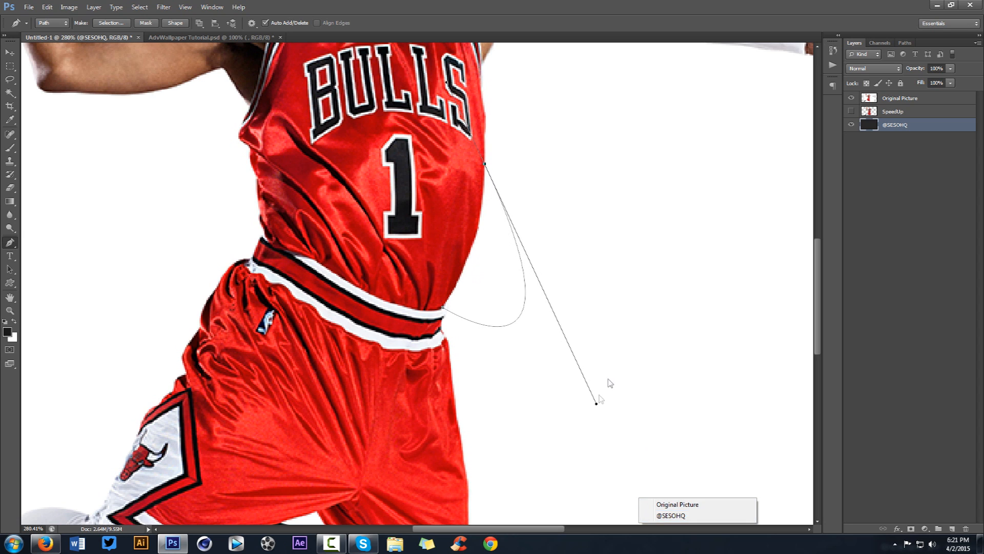
pyautogui.hotkey('ctrl', 'z')
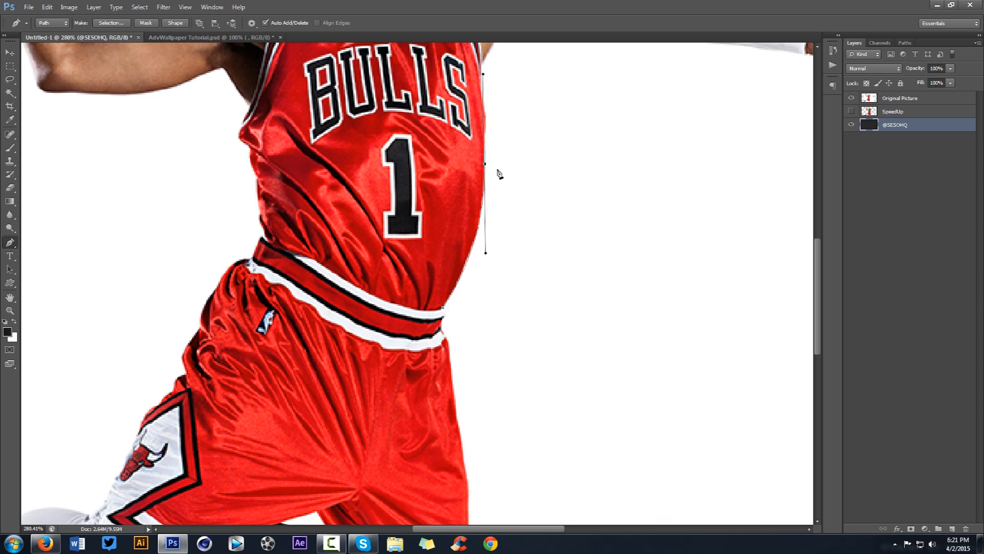
pyautogui.moveTo(485, 253); pyautogui.dragTo(560, 244)
pyautogui.hotkey('ctrl', 's')
pyautogui.click(629, 267)
pyautogui.hotkey('ctrl', 'z')
pyautogui.click(650, 191)
pyautogui.hotkey('ctrl', 'z')
pyautogui.hotkey('ctrl', 'alt', 'z')
pyautogui.scroll(3, 492, 144)
pyautogui.scroll(-2, 492, 143)
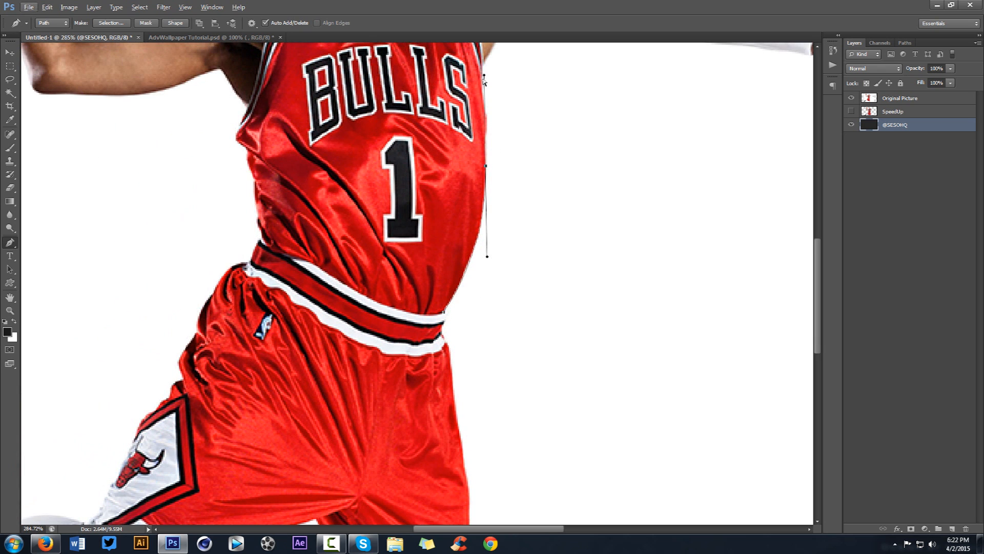
# Adjust the direction handle at the jersey's front edge and continue the path up towards the armpit
pyautogui.moveTo(484, 76); pyautogui.dragTo(486, 138)
pyautogui.click(488, 125)
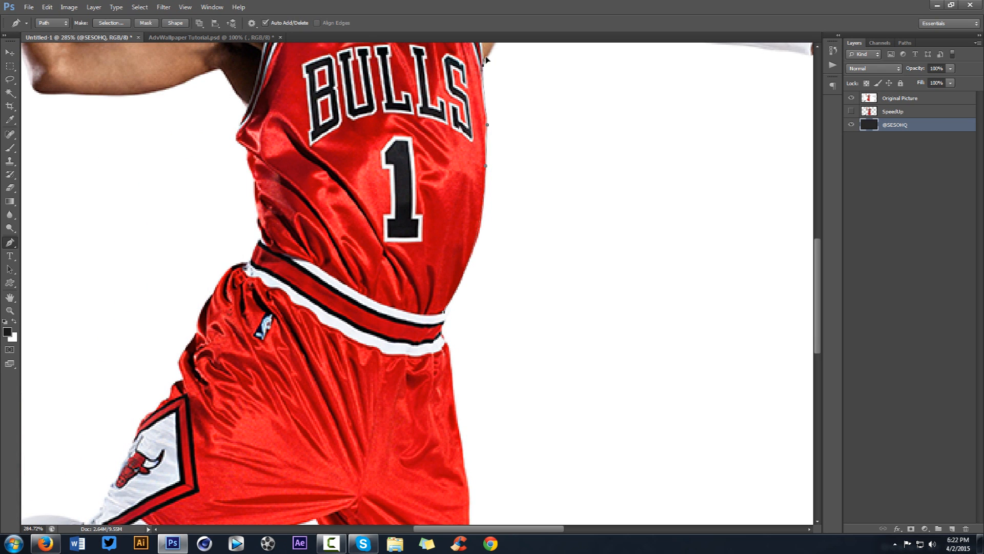
pyautogui.moveTo(486, 60); pyautogui.dragTo(470, 244)
pyautogui.scroll(3, 470, 244)
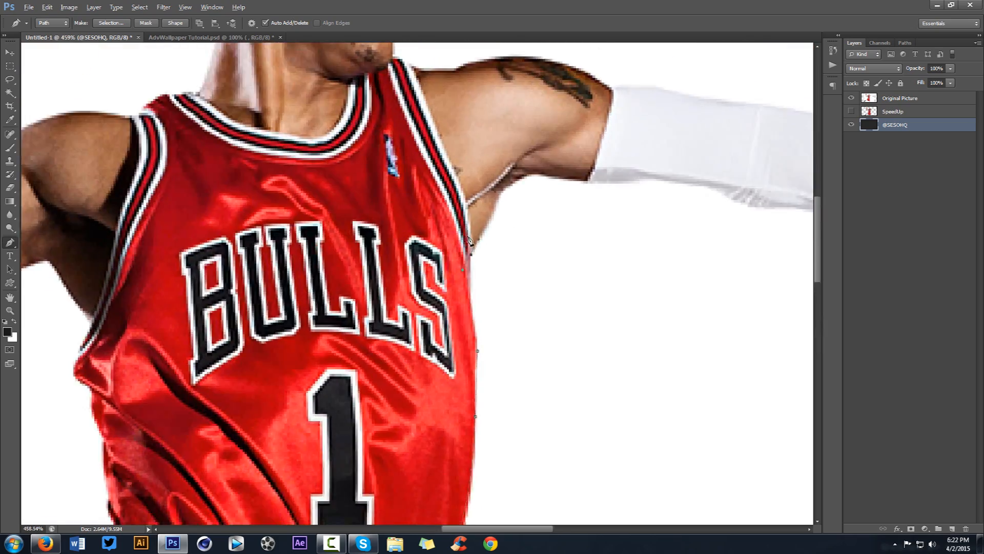
pyautogui.scroll(-1, 474, 251)
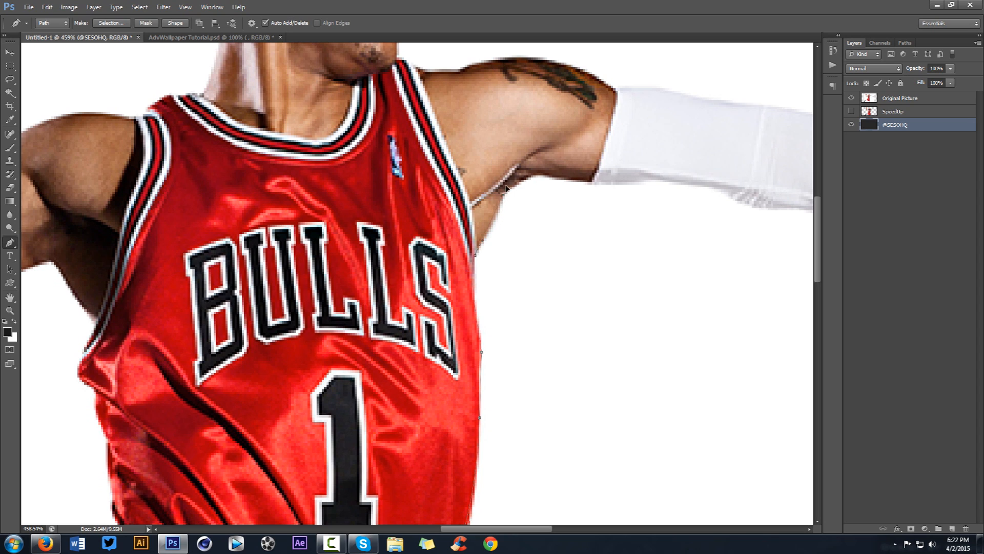
# Extend the path along the underside of the outstretched arm to the white sleeve
pyautogui.click(514, 166)
pyautogui.moveTo(535, 176); pyautogui.dragTo(555, 183)
pyautogui.hotkey('ctrl', 'z')
pyautogui.click(545, 175)
pyautogui.click(562, 176)
pyautogui.press('alt')
pyautogui.click(592, 184)
pyautogui.click(648, 182)
# Delete the traced path and select the Original Picture layer
pyautogui.rightClick(633, 176)
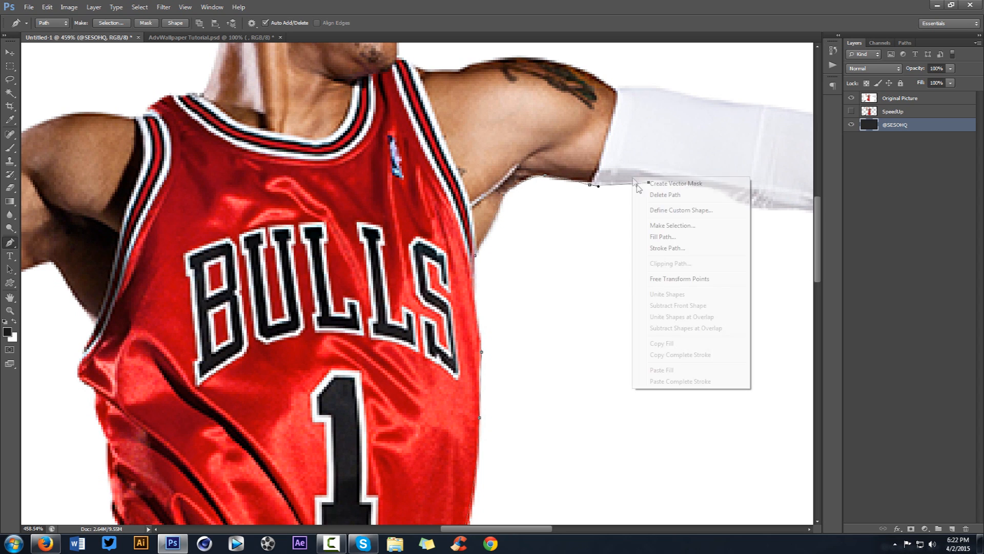
pyautogui.click(665, 195)
pyautogui.click(891, 100)
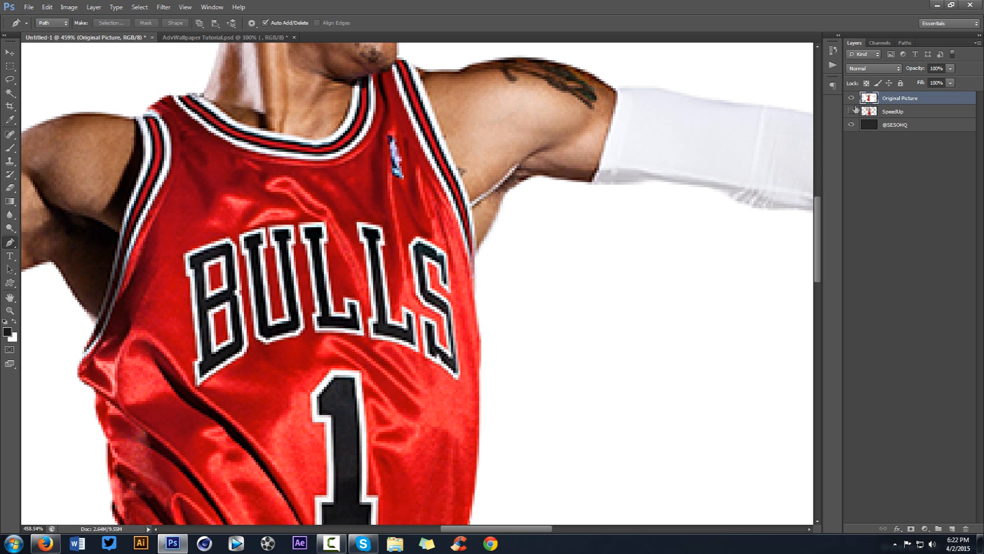
# Select the white background with the Magic Wand at tolerance 1, delete it, and deselect
pyautogui.press('w')
pyautogui.click(597, 207)
pyautogui.scroll(-5, 597, 207)
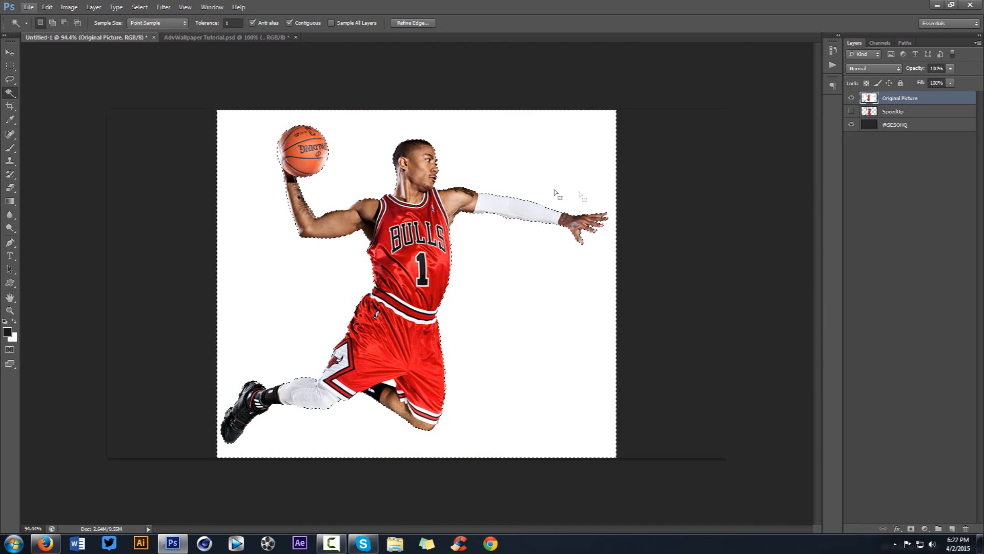
pyautogui.scroll(1, 580, 193)
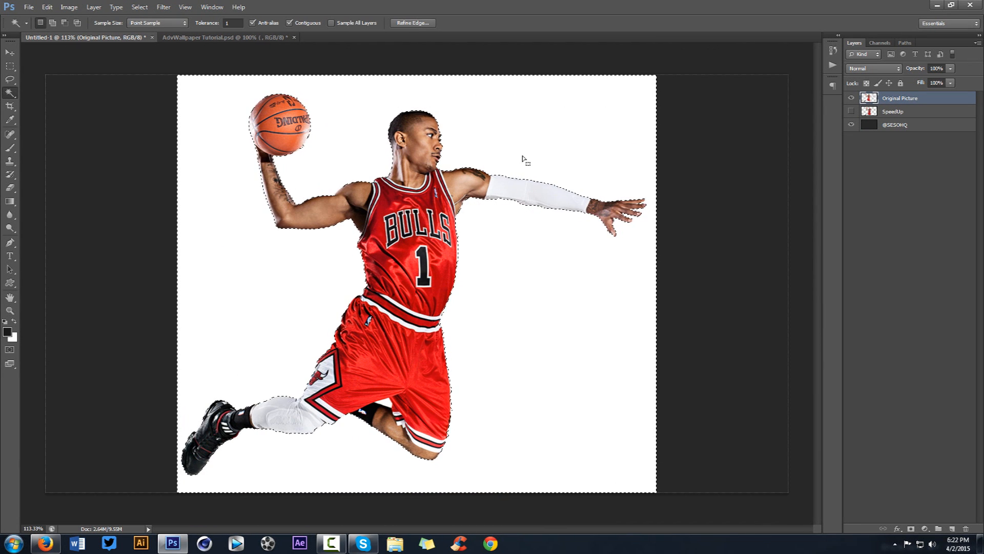
pyautogui.press('Delete')
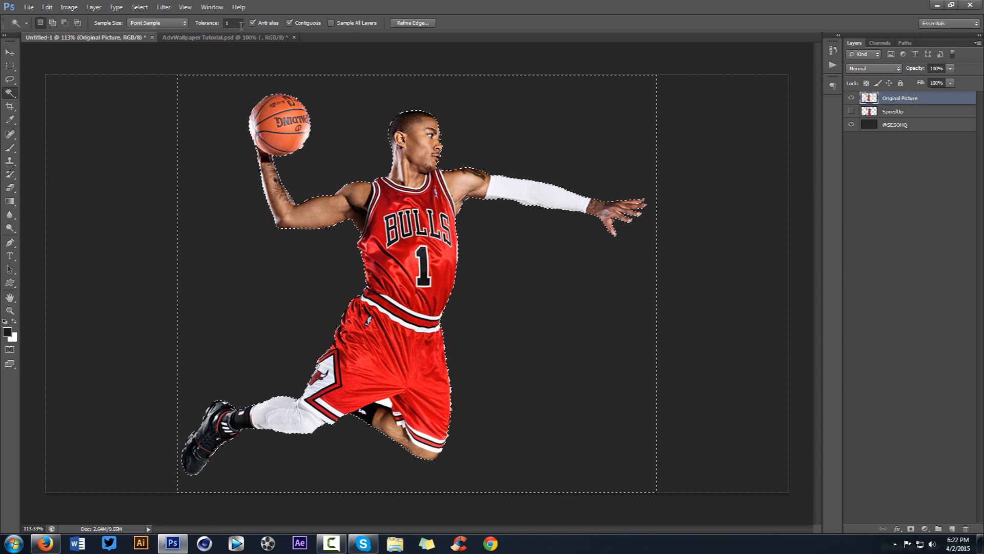
pyautogui.hotkey('ctrl', 'd')
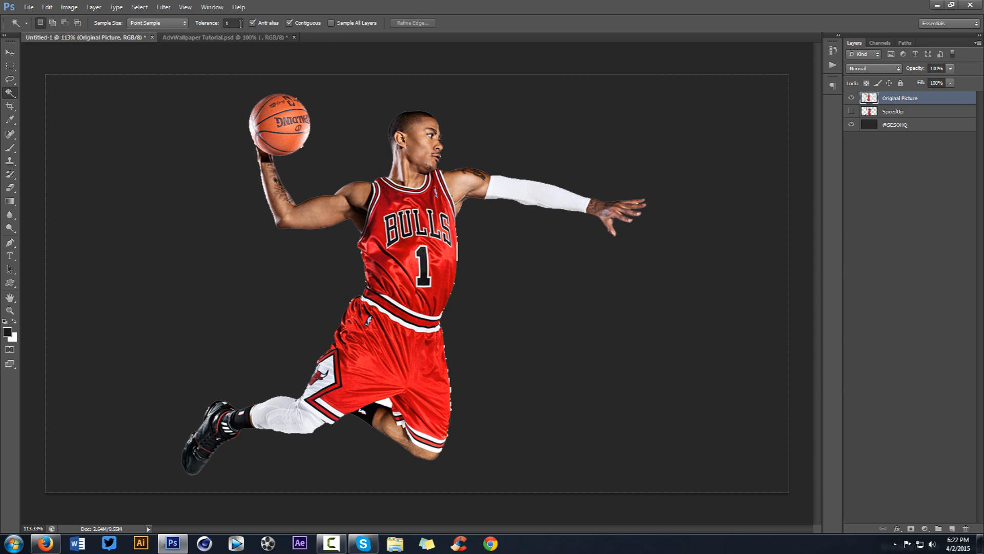
# Examine the cutout's edges around the legs, shorts and jersey, and compare it with the SpeedUp layer
pyautogui.scroll(2, 463, 392)
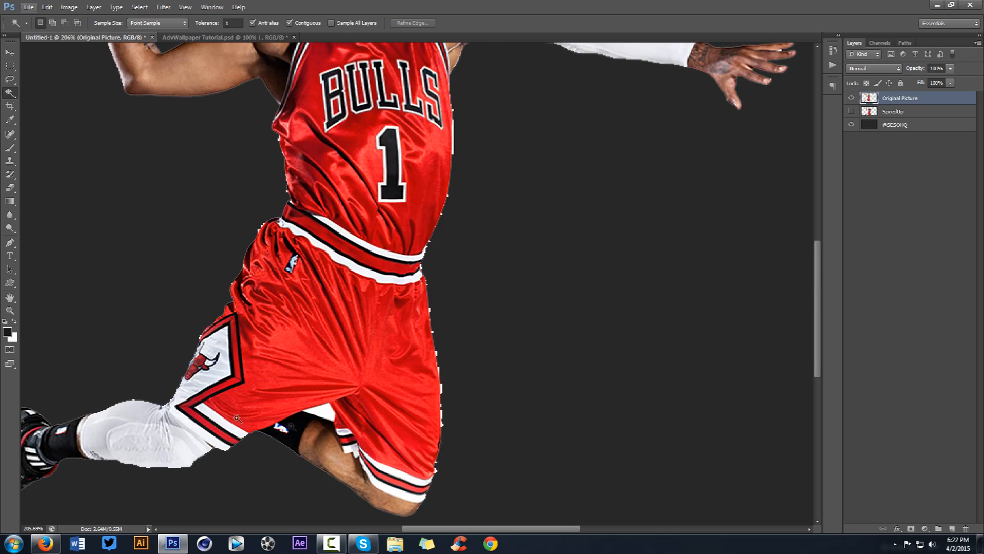
pyautogui.scroll(2, 87, 423)
pyautogui.scroll(2, 94, 425)
pyautogui.scroll(-1, 172, 381)
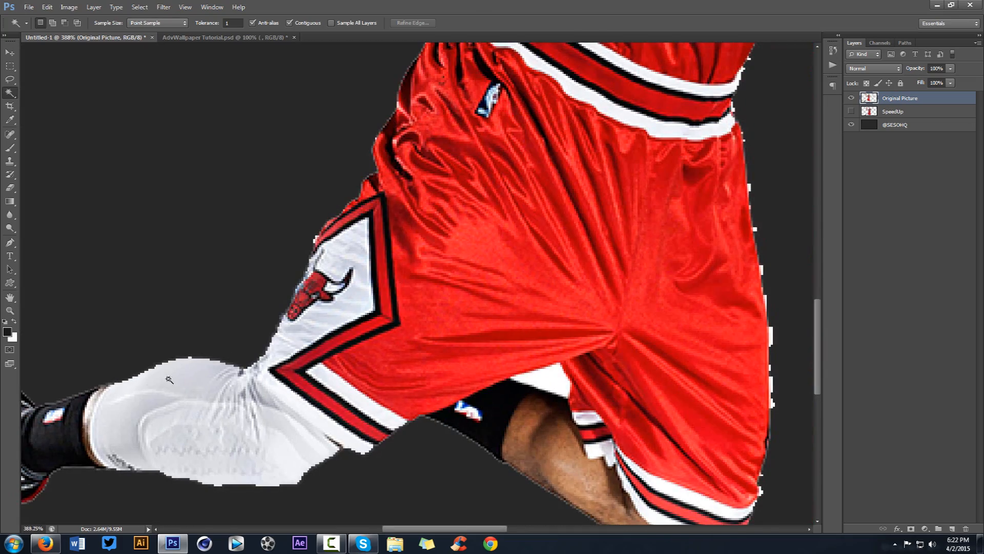
pyautogui.scroll(-3, 264, 369)
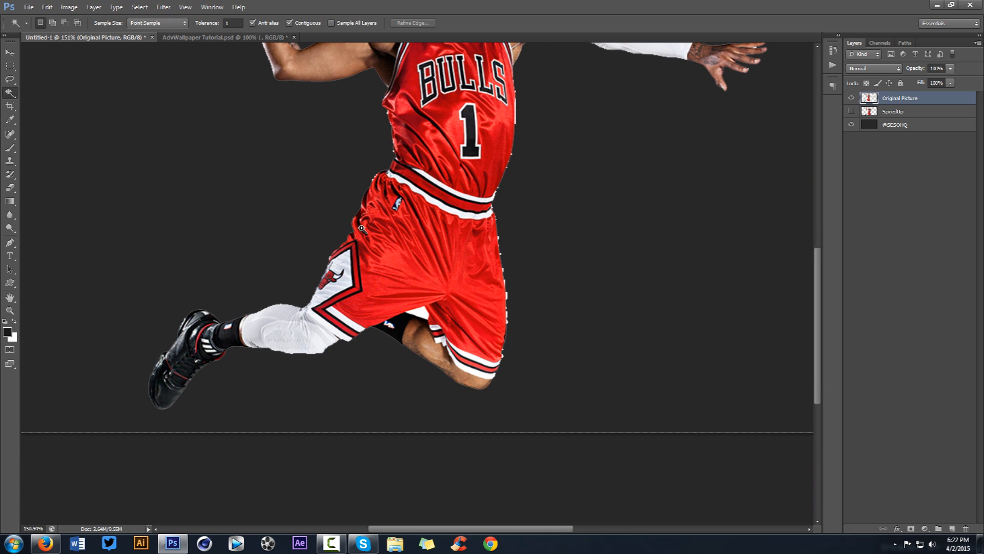
pyautogui.scroll(2, 362, 228)
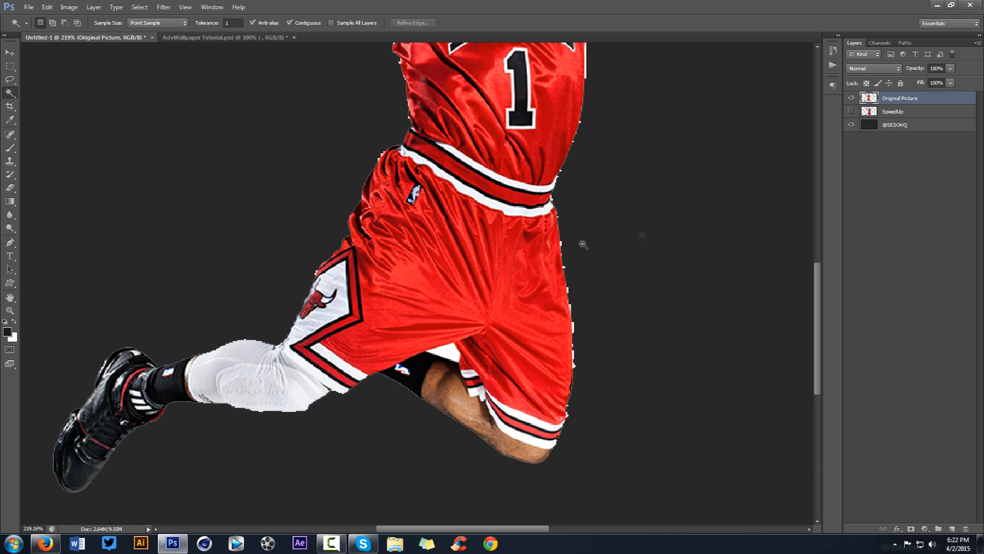
pyautogui.press('e')
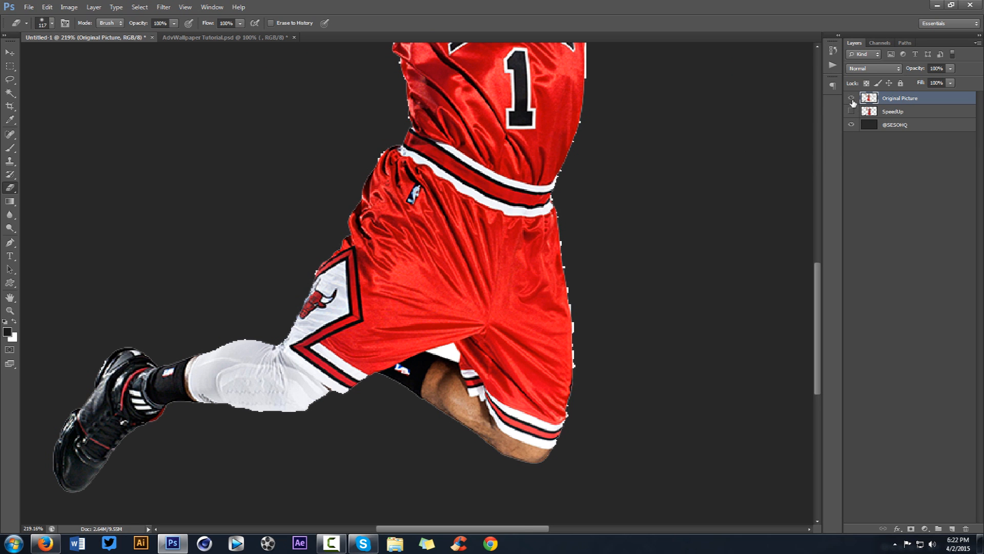
pyautogui.click(851, 99)
pyautogui.click(852, 111)
pyautogui.click(851, 111)
pyautogui.click(851, 99)
pyautogui.scroll(-5, 680, 205)
# Undo the Magic Wand background removal and clear the selection
pyautogui.hotkey('ctrl', 'alt', 'z')
pyautogui.hotkey('ctrl', 'alt', 'z')
pyautogui.hotkey('ctrl', 'alt', 'z')
pyautogui.hotkey('ctrl', 'd')
# Draw a rough straight-sided Pen path around the player from the waist past the hand, head, back arm and foot
pyautogui.press('p')
pyautogui.click(436, 313)
pyautogui.click(609, 224)
pyautogui.click(586, 150)
pyautogui.click(342, 136)
pyautogui.click(251, 264)
pyautogui.click(216, 430)
pyautogui.click(459, 445)
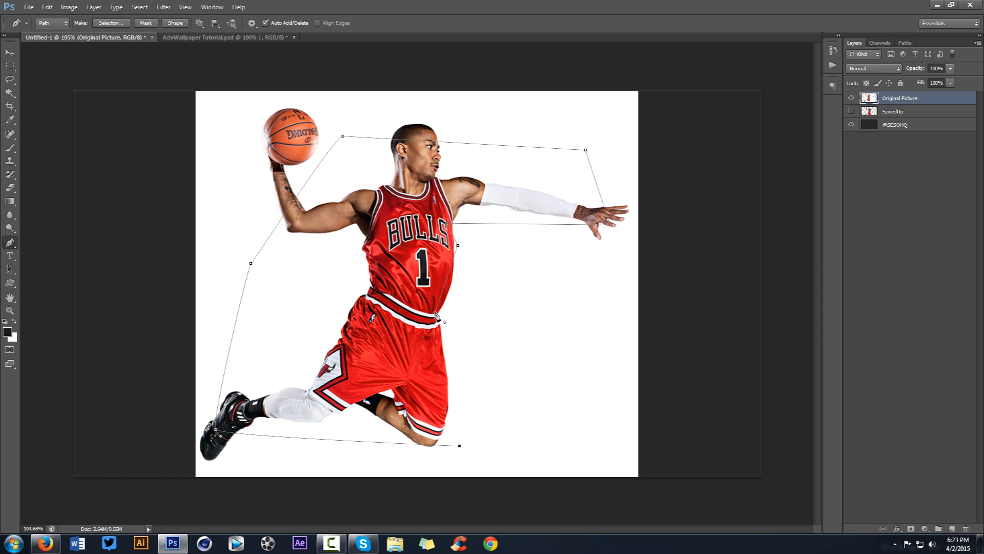
# Convert the rough path around the player into a selection
pyautogui.rightClick(388, 184)
pyautogui.click(462, 236)
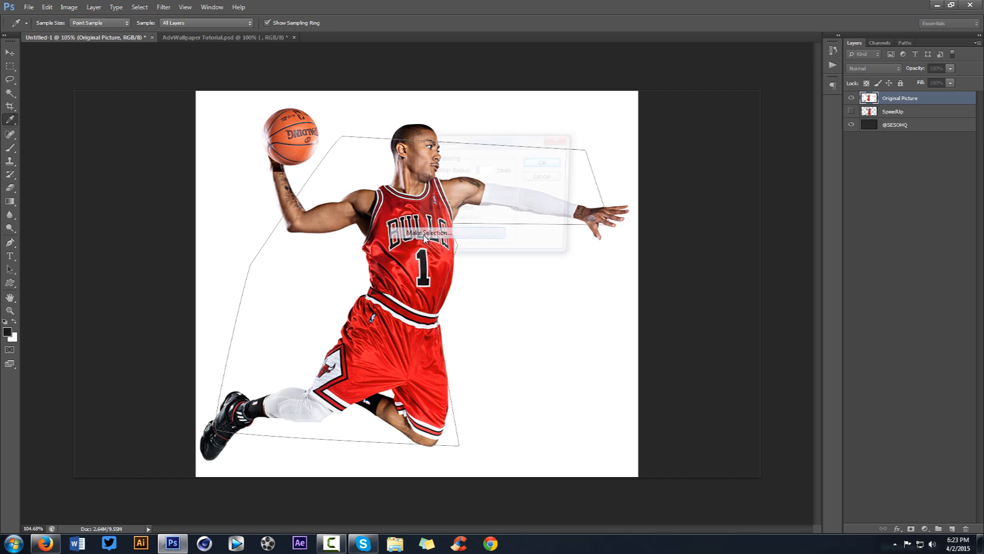
pyautogui.click(536, 165)
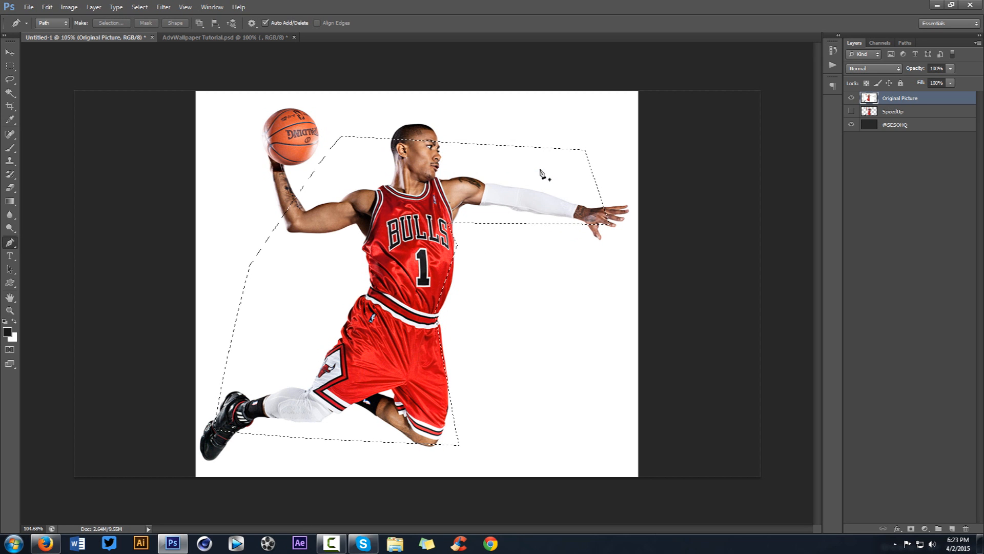
# Copy the selected area to a new layer using the Rectangular Marquee tool's options, and hide the Original Picture layer
pyautogui.press('m')
pyautogui.rightClick(9, 66)
pyautogui.click(44, 68)
pyautogui.rightClick(445, 164)
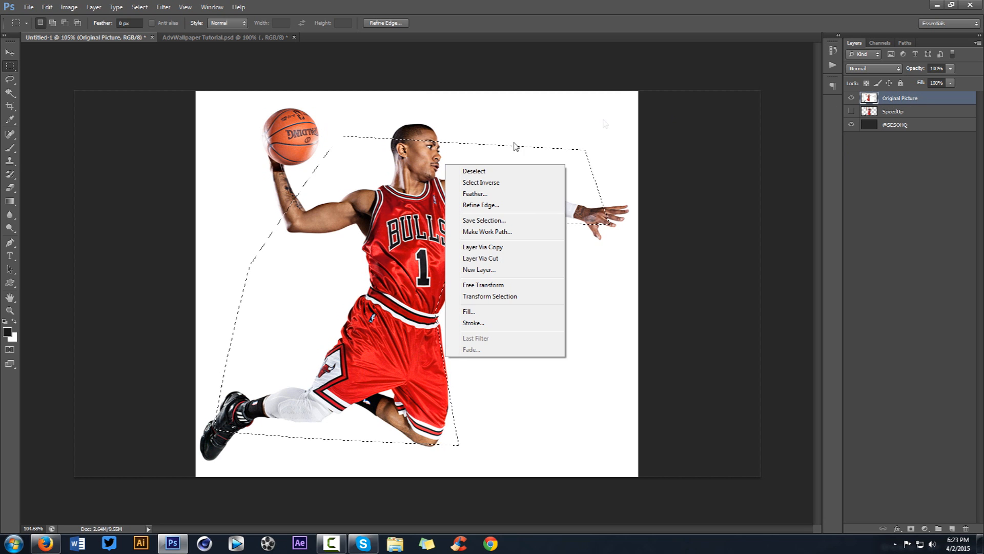
pyautogui.click(481, 247)
pyautogui.click(851, 112)
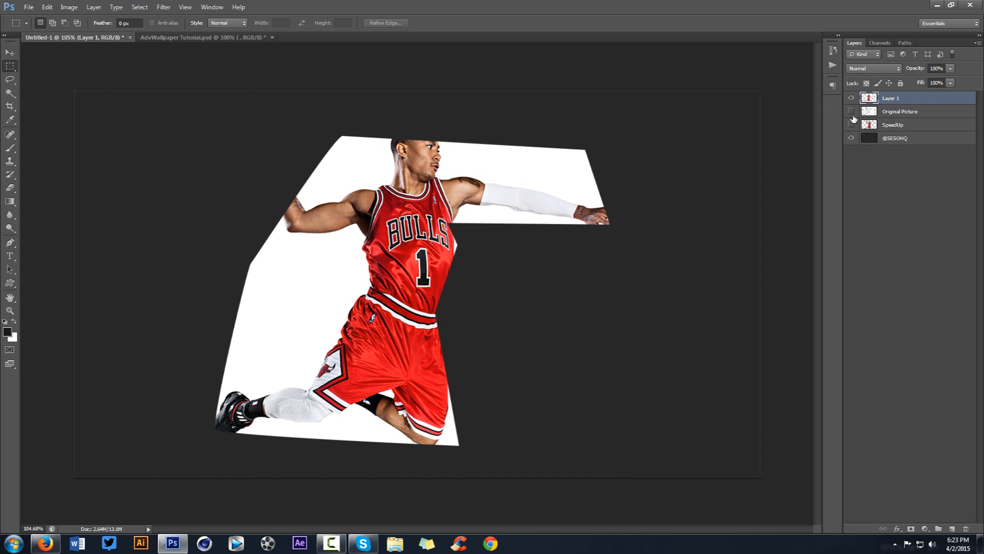
# Undo the layer copy and the layer hiding, and delete the leftover path
pyautogui.hotkey('ctrl', 'alt', 'z')
pyautogui.hotkey('ctrl', 'alt', 'z')
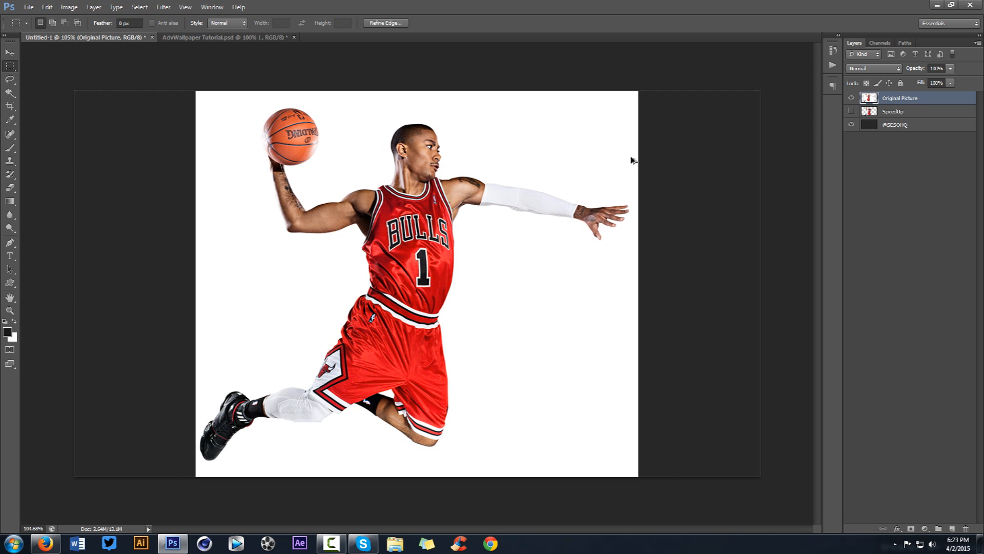
pyautogui.press('p')
pyautogui.rightClick(507, 169)
pyautogui.click(520, 189)
# Hide the Original Picture layer, show and select the SpeedUp layer, and activate the Move tool
pyautogui.click(851, 98)
pyautogui.click(851, 112)
pyautogui.click(877, 111)
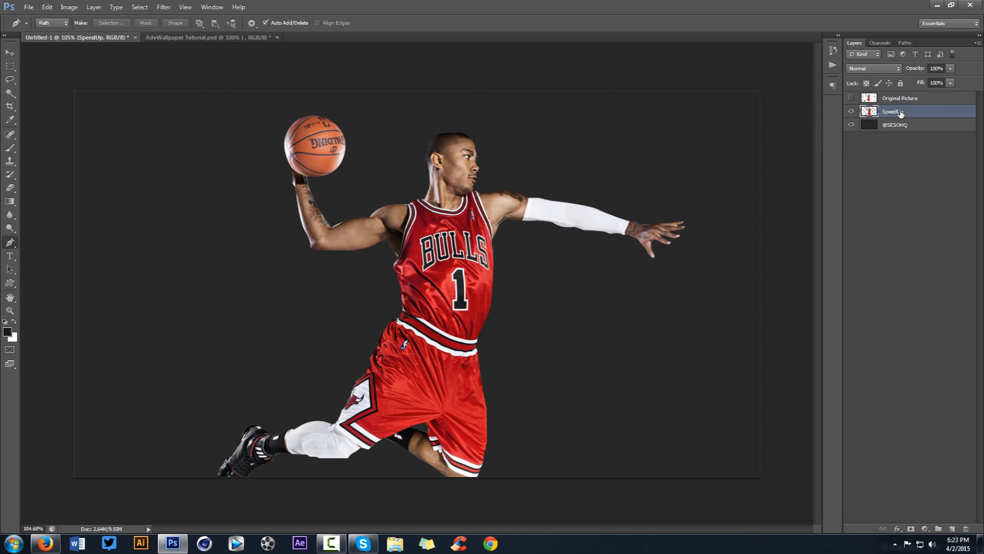
pyautogui.press('v')
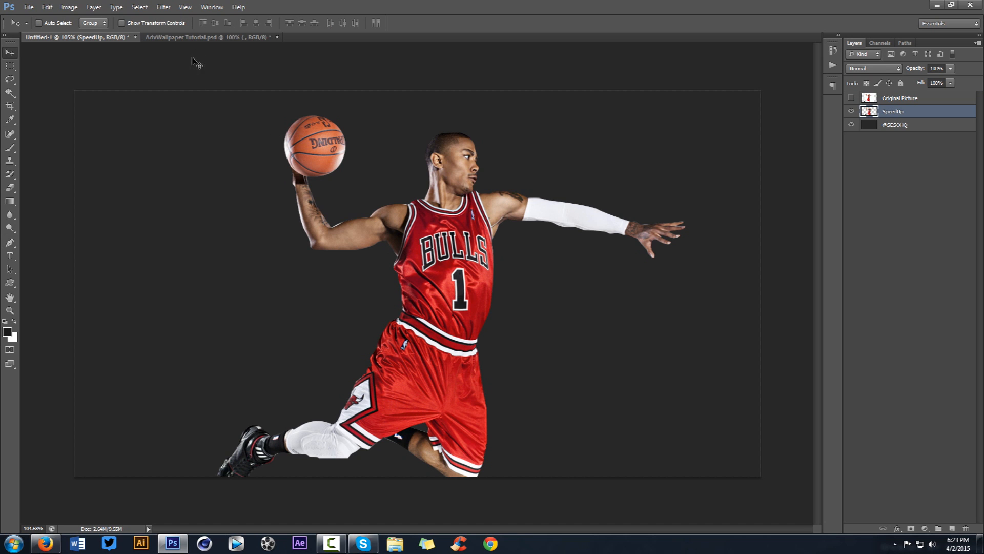
# Switch to AdvWallpaper Tutorial.psd and compare the wallpaper with the CROWD layer shown and hidden
pyautogui.click(200, 39)
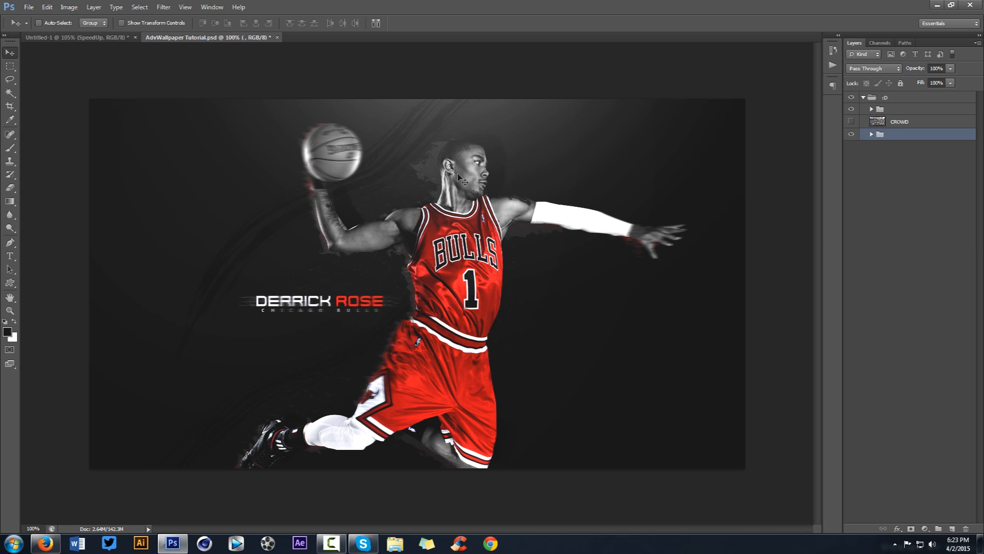
pyautogui.click(851, 121)
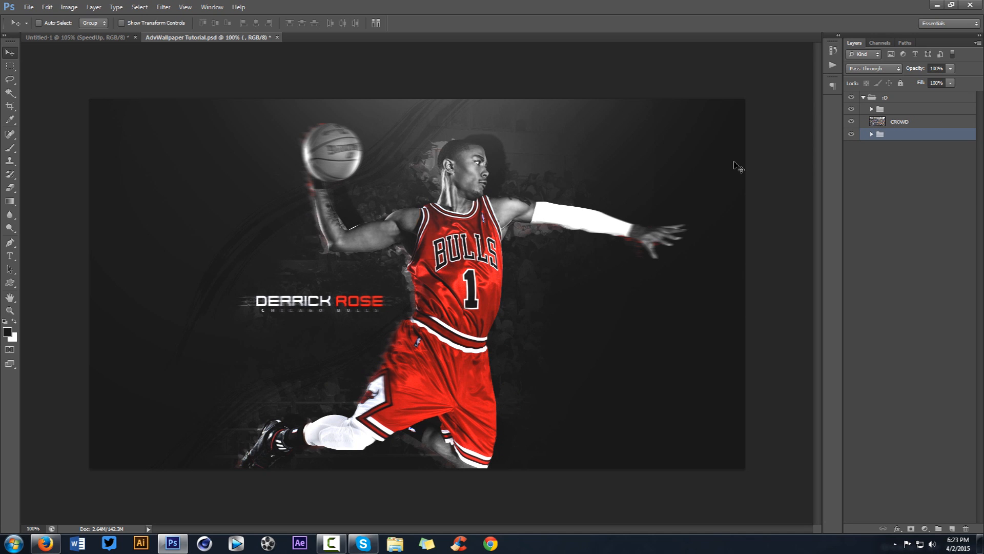
pyautogui.click(852, 125)
pyautogui.click(852, 125)
pyautogui.click(851, 125)
pyautogui.click(852, 125)
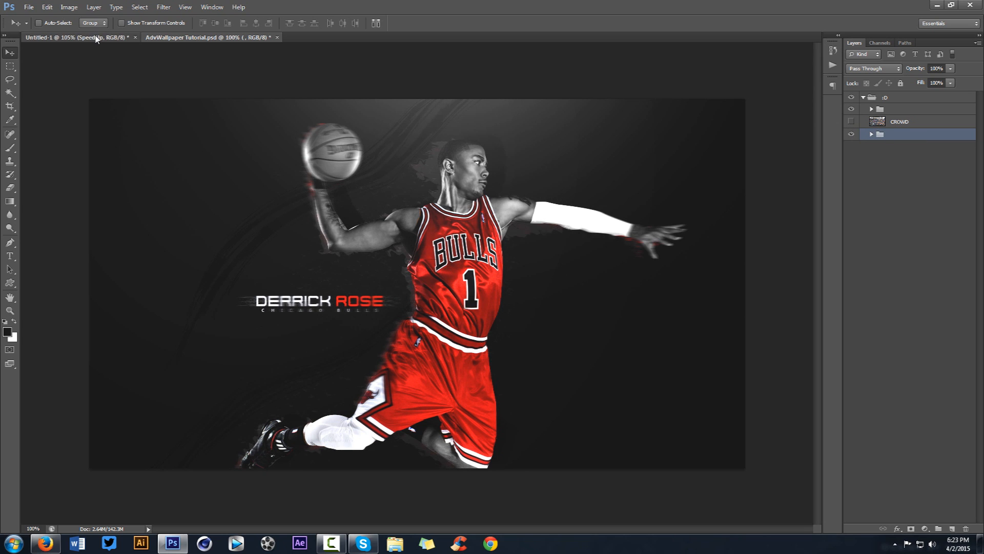
pyautogui.click(96, 37)
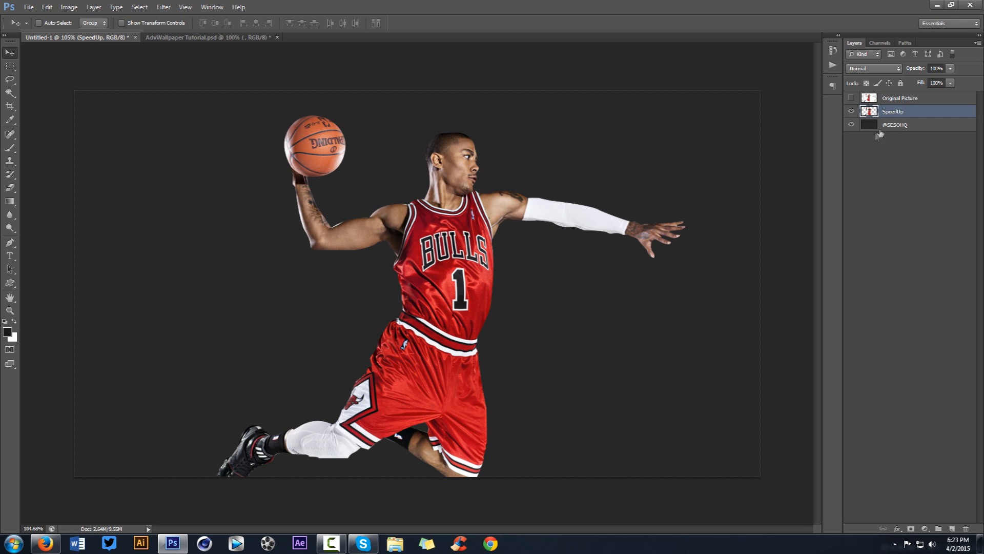
pyautogui.click(936, 128)
pyautogui.doubleClick(934, 131)
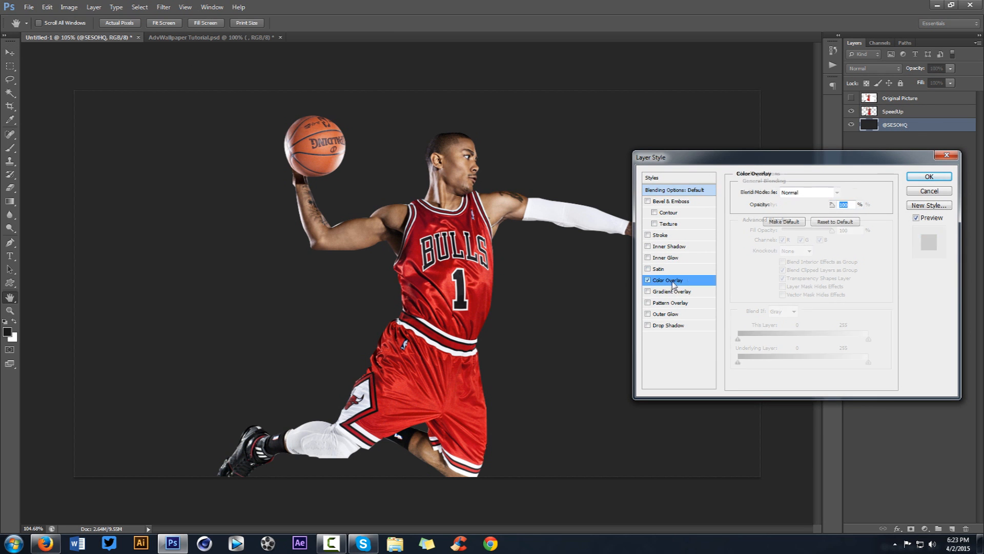
pyautogui.click(666, 280)
pyautogui.click(846, 193)
pyautogui.moveTo(630, 395); pyautogui.dragTo(578, 403)
pyautogui.moveTo(810, 422); pyautogui.dragTo(704, 425)
pyautogui.click(853, 278)
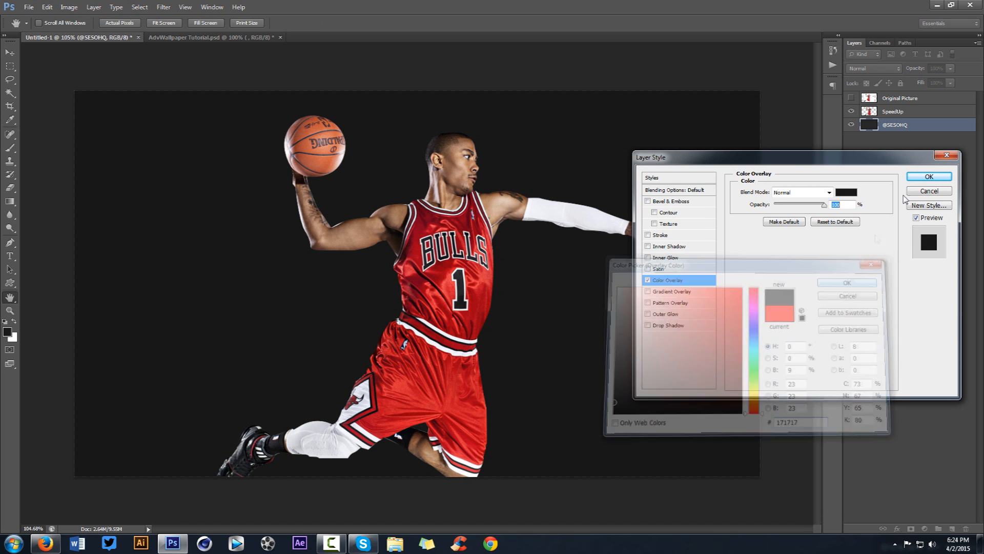
pyautogui.click(929, 176)
pyautogui.rightClick(904, 124)
pyautogui.click(892, 209)
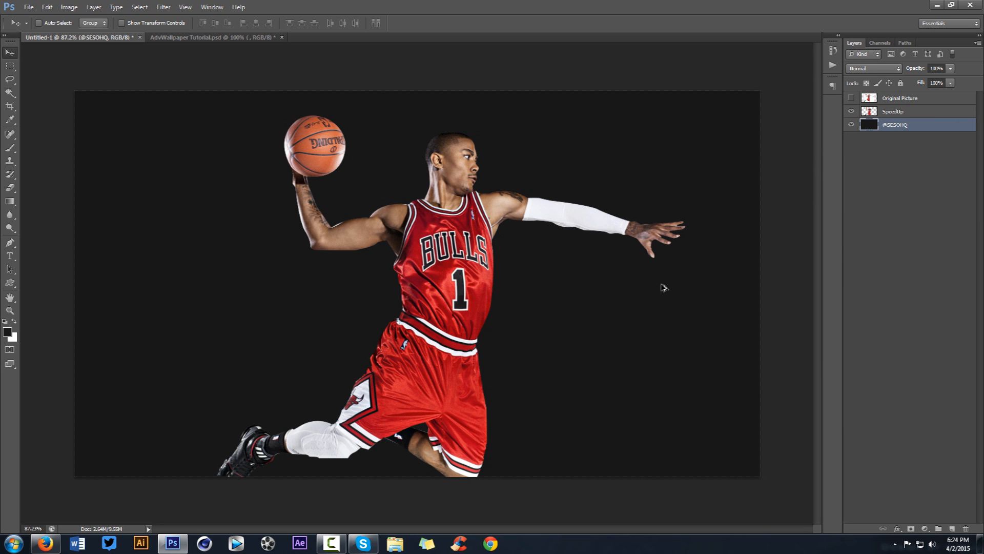
pyautogui.scroll(-2, 661, 287)
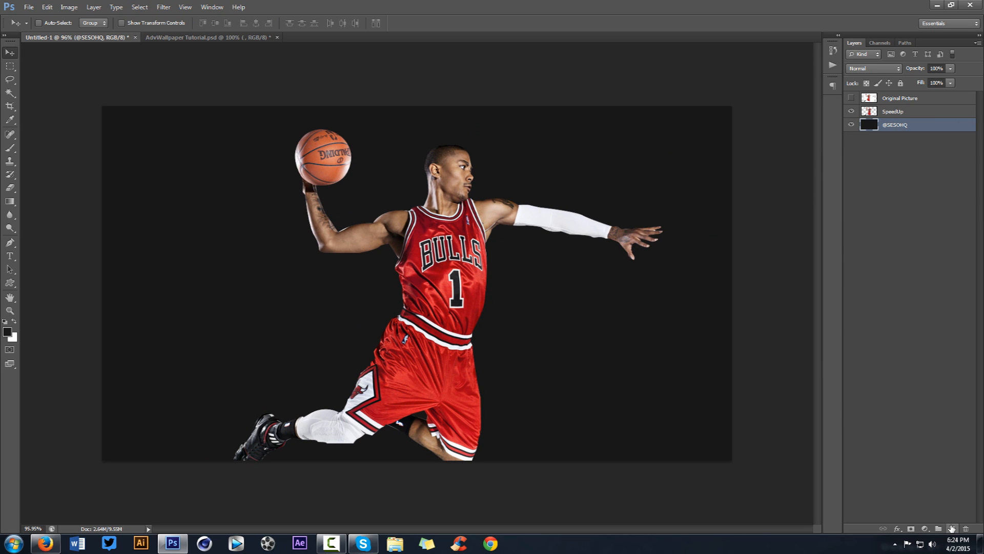
pyautogui.click(952, 528)
pyautogui.hotkey('ctrl', 'shift', 'n')
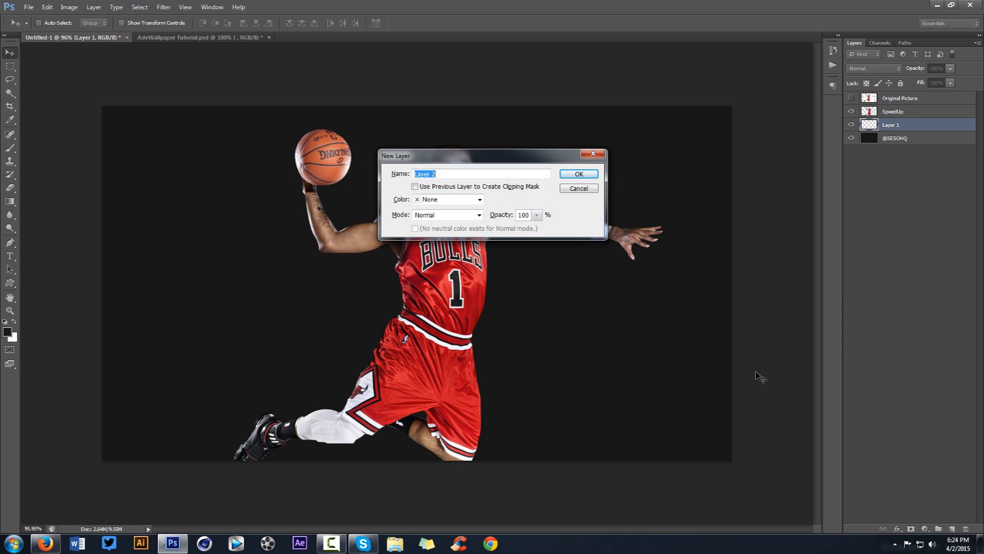
pyautogui.click(588, 192)
pyautogui.doubleClick(891, 124)
pyautogui.write('1')
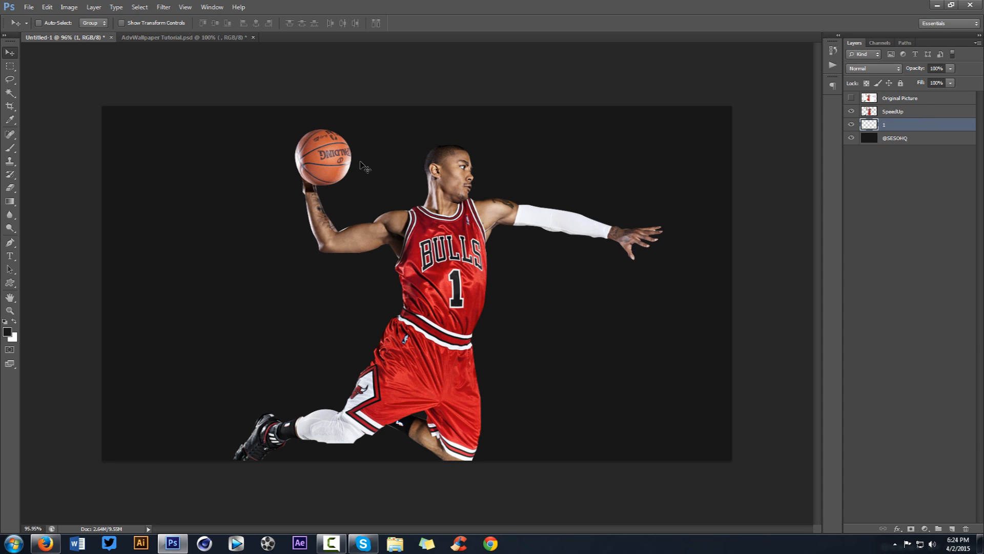
# Set up the Brush tool with a white foreground colour and a very large soft tip of about 1569 px
pyautogui.write('b')
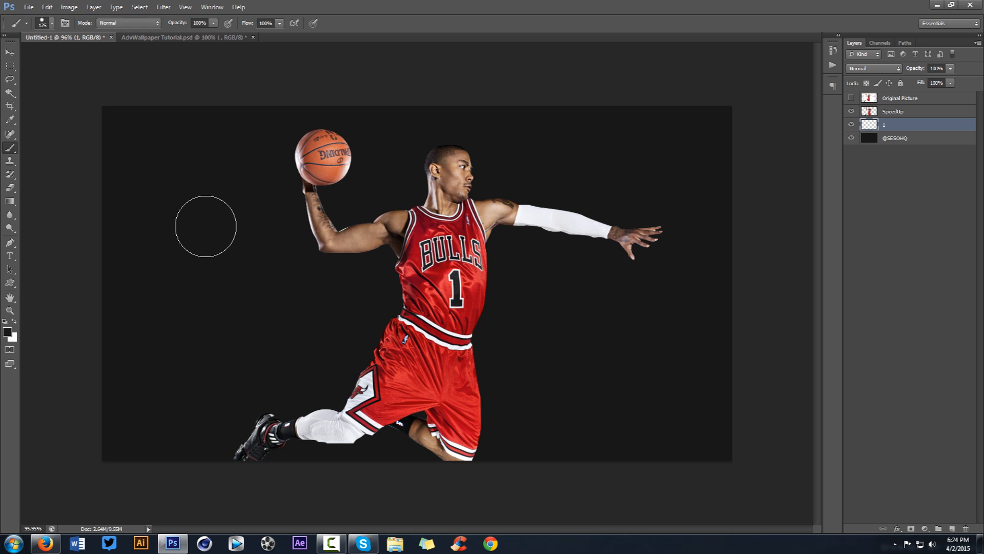
pyautogui.moveTo(208, 230)
pyautogui.mouseDown()
pyautogui.moveTo(417, 244)
pyautogui.moveTo(529, 238)
pyautogui.moveTo(494, 49)
pyautogui.mouseUp()
pyautogui.moveTo(449, 371); pyautogui.dragTo(432, 149)
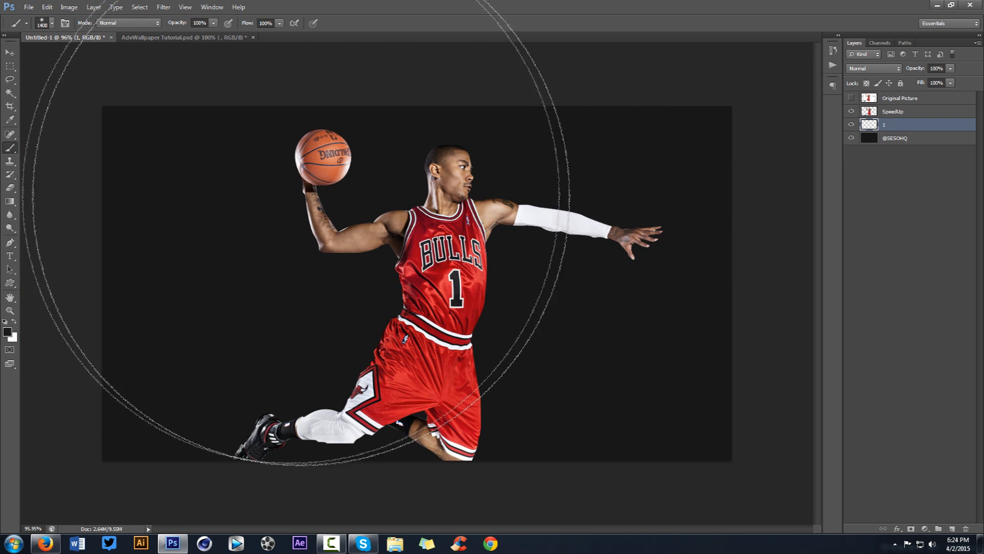
pyautogui.moveTo(236, 242); pyautogui.dragTo(258, 245)
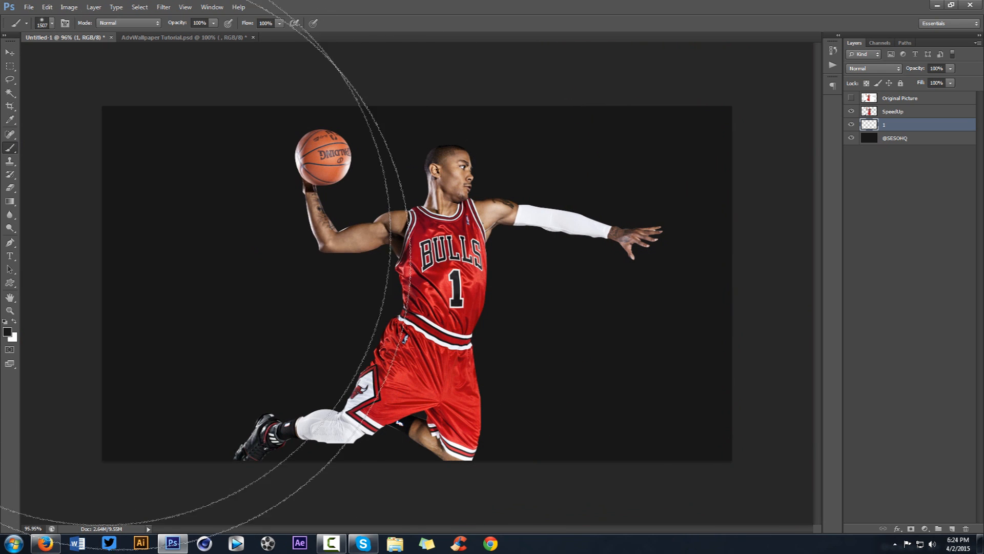
pyautogui.click(14, 322)
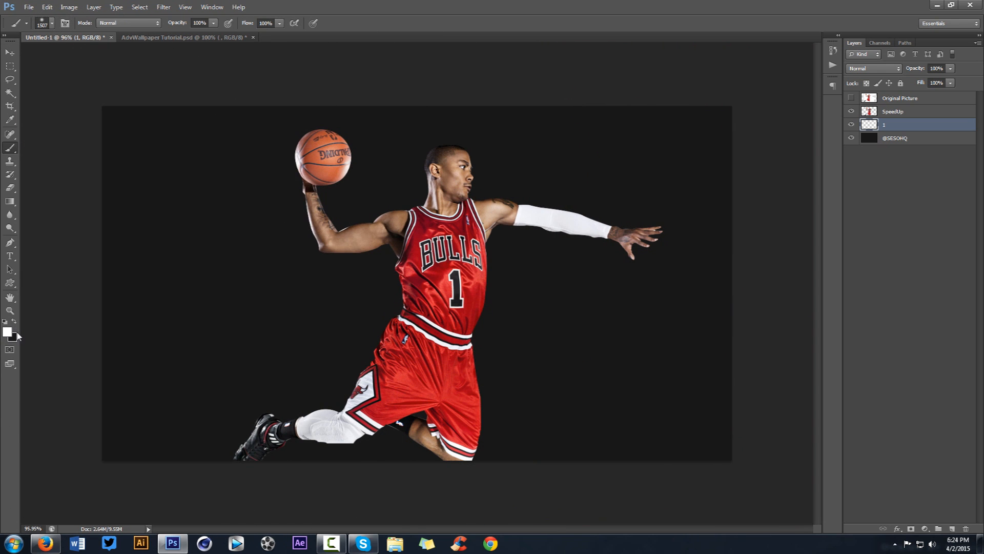
pyautogui.click(17, 334)
pyautogui.click(853, 281)
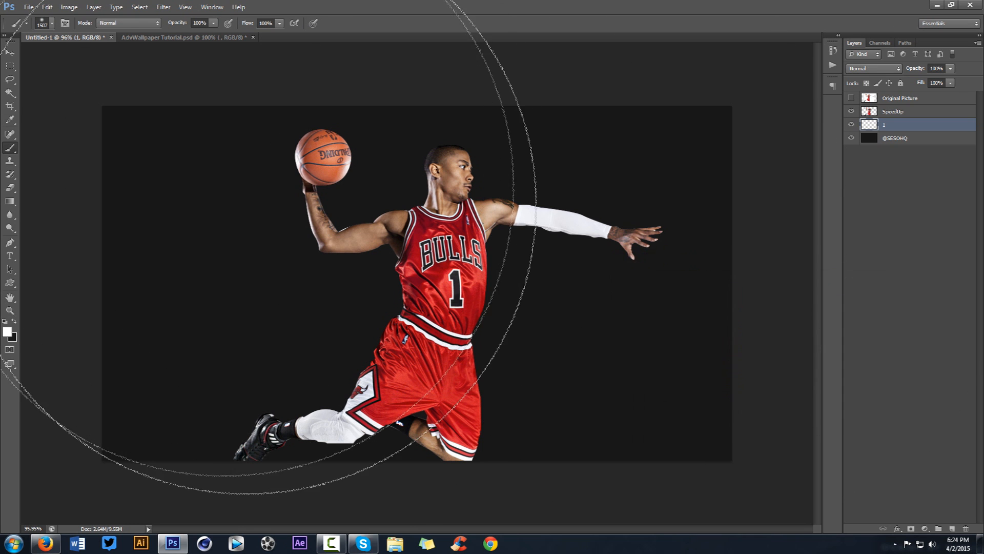
pyautogui.moveTo(279, 251); pyautogui.dragTo(289, 240)
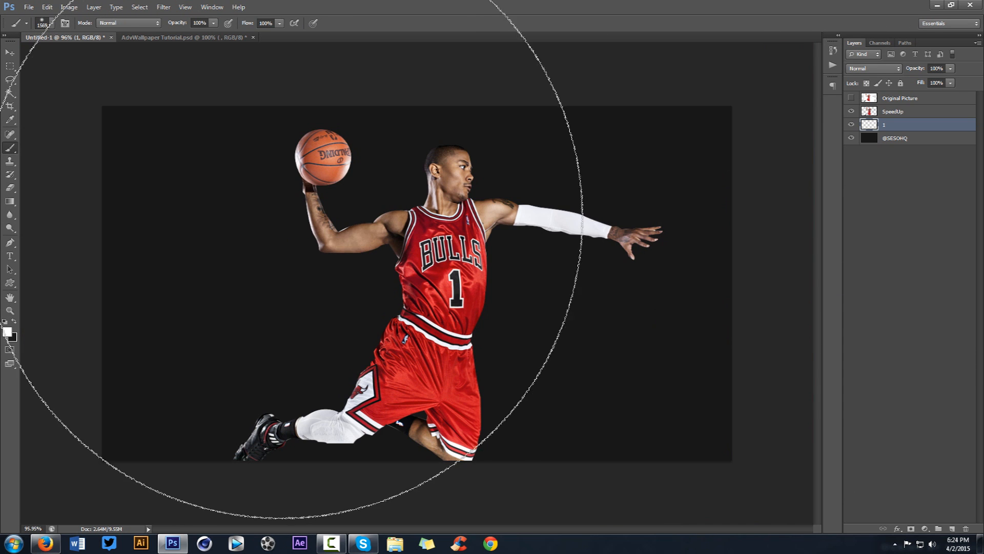
# Try single white brush dabs at several places on layer 1, undoing each one
pyautogui.click(275, 216)
pyautogui.hotkey('ctrl', 'z')
pyautogui.click(664, 141)
pyautogui.hotkey('ctrl', 'z')
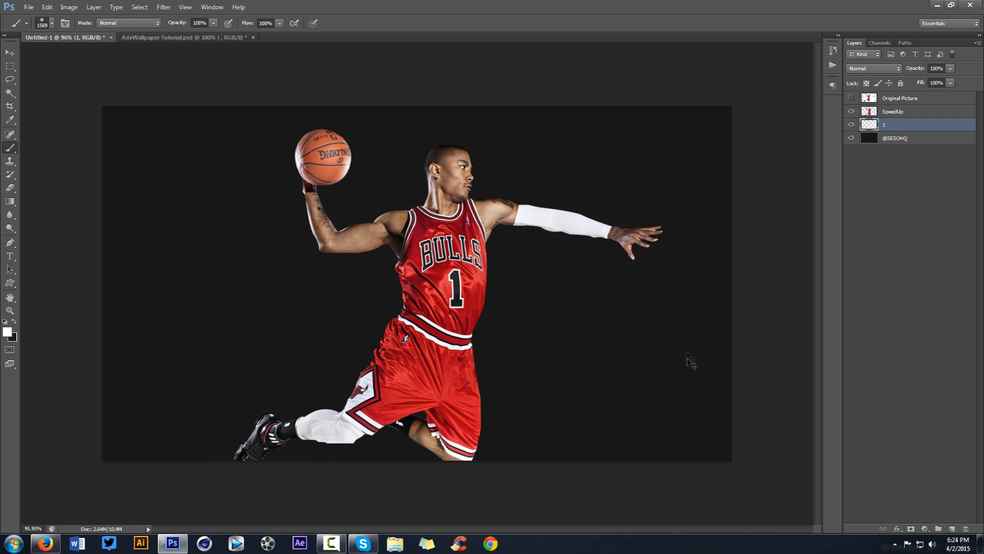
pyautogui.click(683, 343)
pyautogui.hotkey('ctrl', 'z')
pyautogui.click(467, 169)
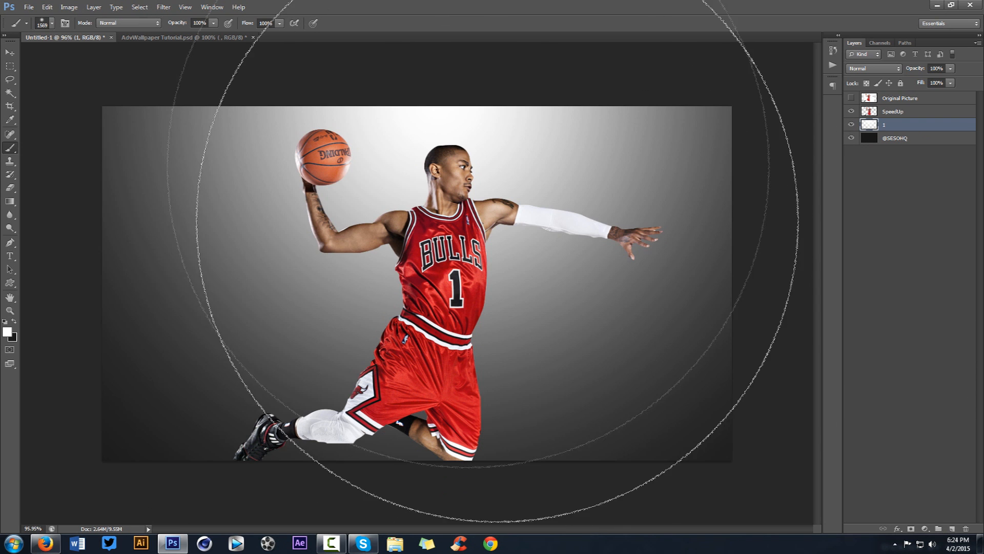
pyautogui.hotkey('ctrl', 'z')
pyautogui.click(402, 243)
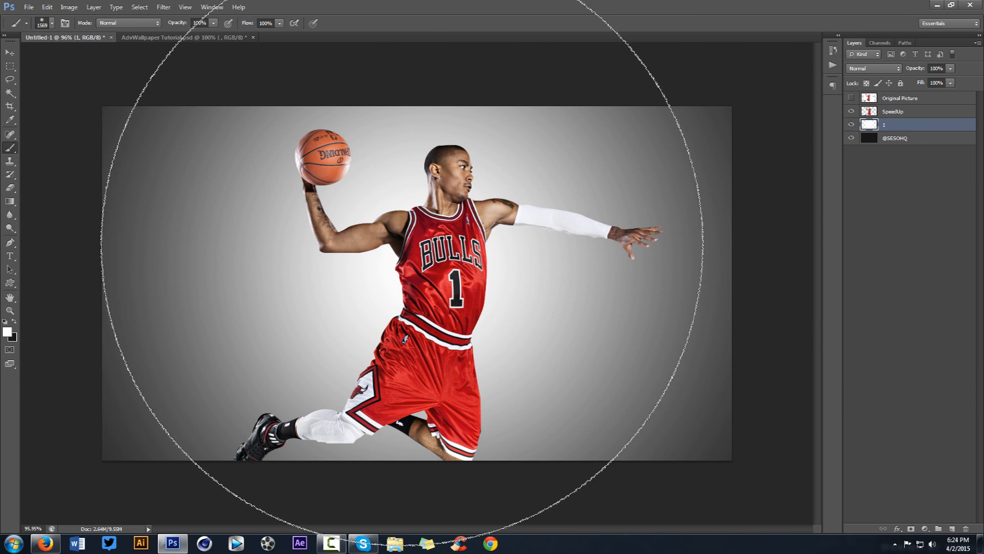
pyautogui.hotkey('ctrl', 'z')
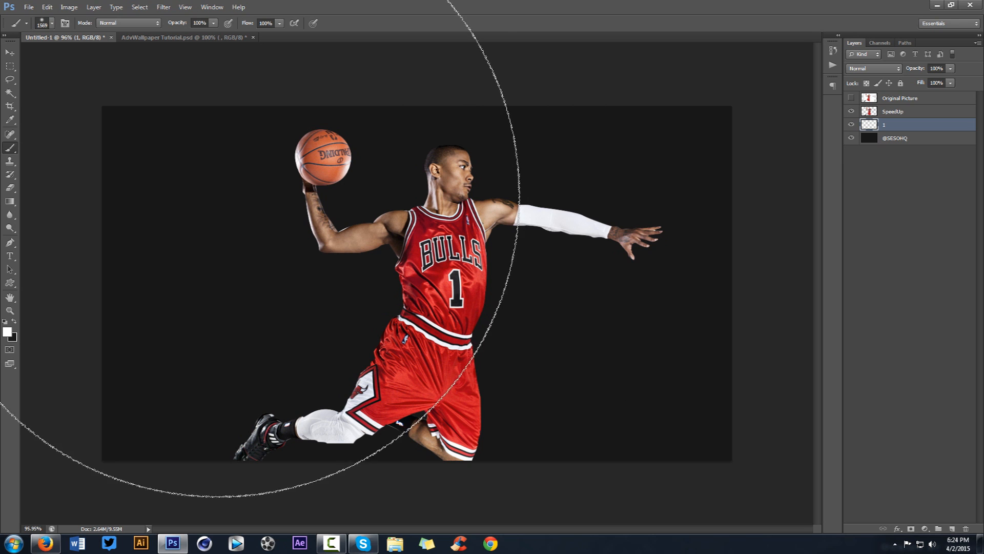
# Paint one white dab behind the player's throwing arm on layer 1, and set the layer to Overlay at 90% opacity
pyautogui.click(271, 215)
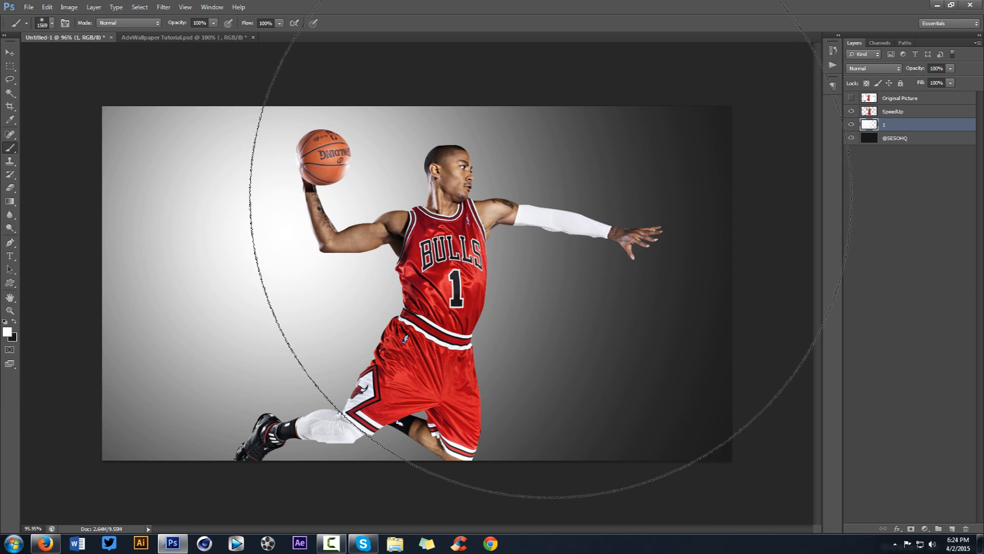
pyautogui.click(874, 68)
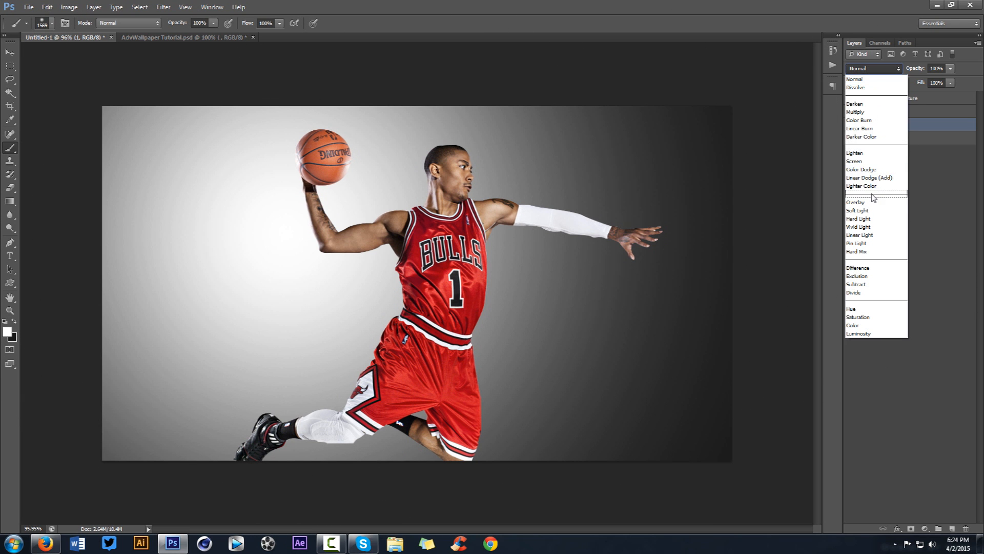
pyautogui.click(874, 202)
pyautogui.write('90')
pyautogui.press('Return')
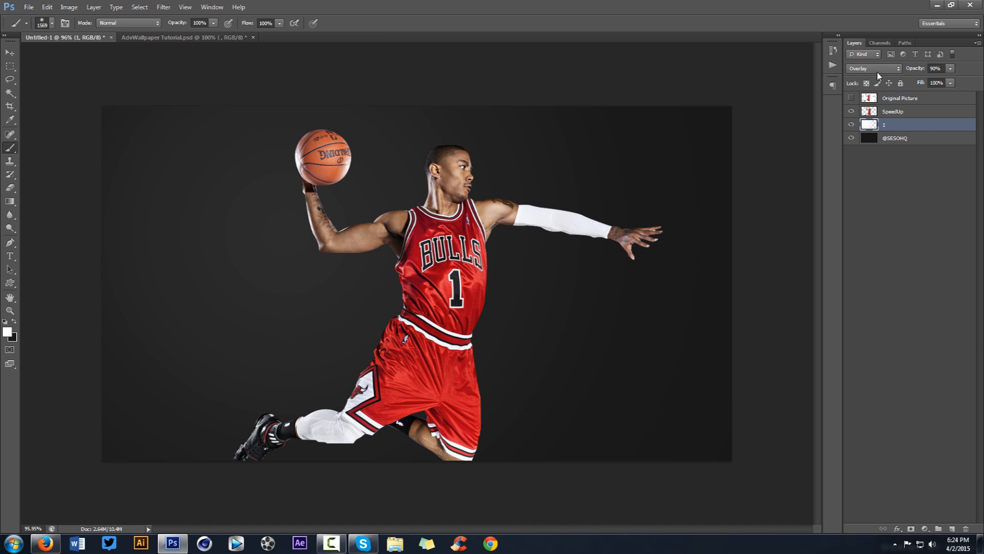
pyautogui.press('v')
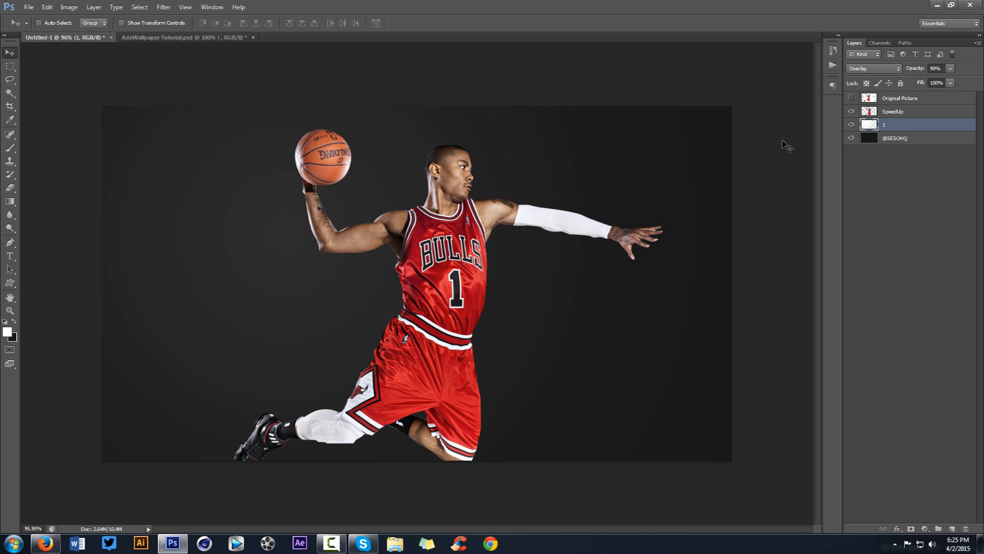
pyautogui.keyDown('shift'); pyautogui.click(905, 139); pyautogui.keyUp('shift')
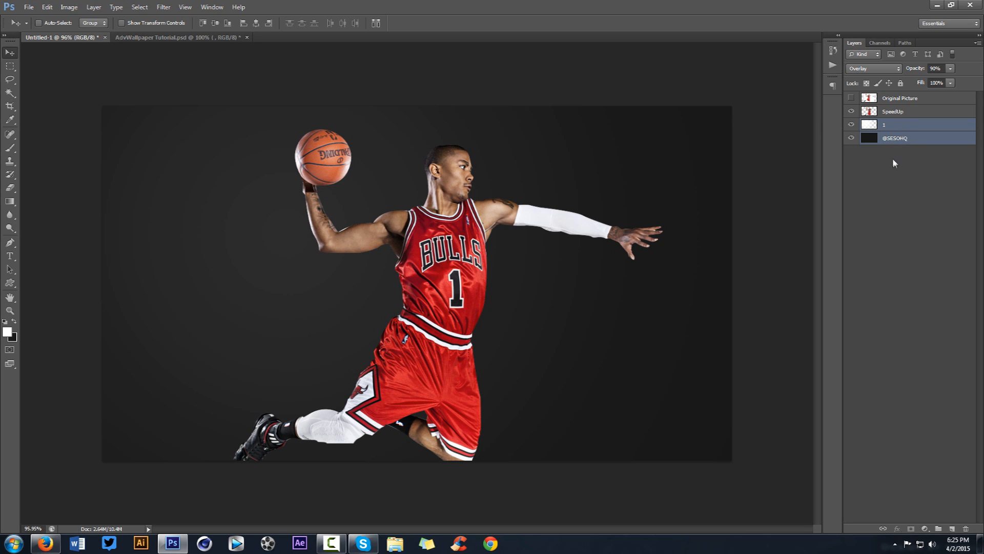
pyautogui.hotkey('ctrl', 'g')
pyautogui.doubleClick(890, 125)
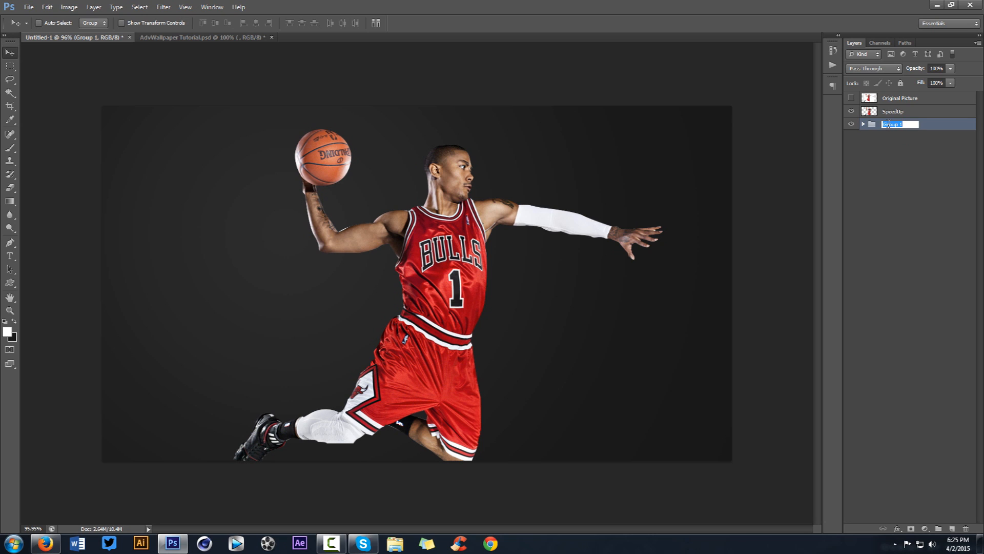
pyautogui.write('Backup')
pyautogui.press('Return')
# Duplicate the Backup group, merge the copy into a single layer named 1, and hide the original group
pyautogui.hotkey('ctrl', 'j')
pyautogui.hotkey('ctrl', 'e')
pyautogui.click(851, 137)
pyautogui.doubleClick(907, 125)
pyautogui.write('1')
pyautogui.press('Return')
# Duplicate the merged background layer 1 and name the copy 2
pyautogui.hotkey('ctrl', 'j')
pyautogui.doubleClick(887, 124)
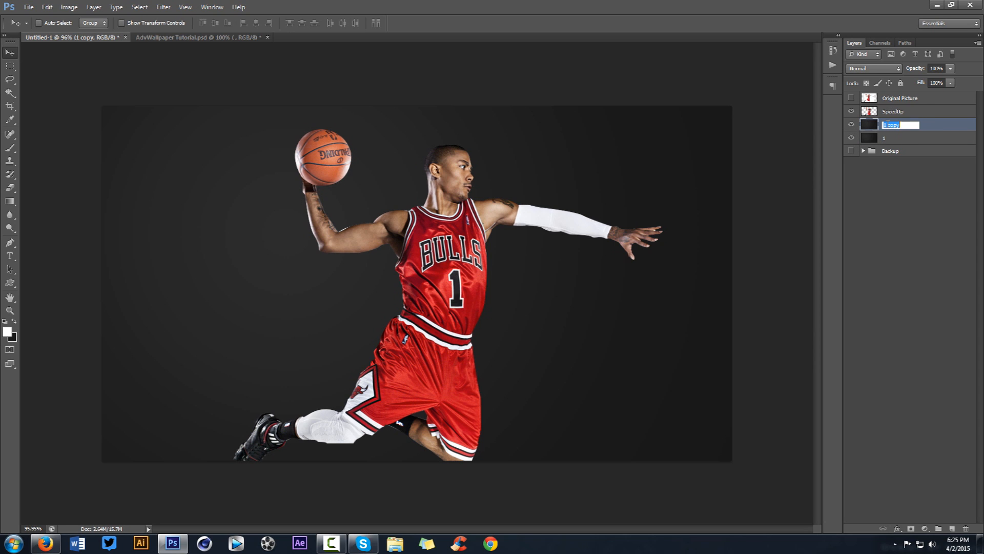
pyautogui.press('Return')
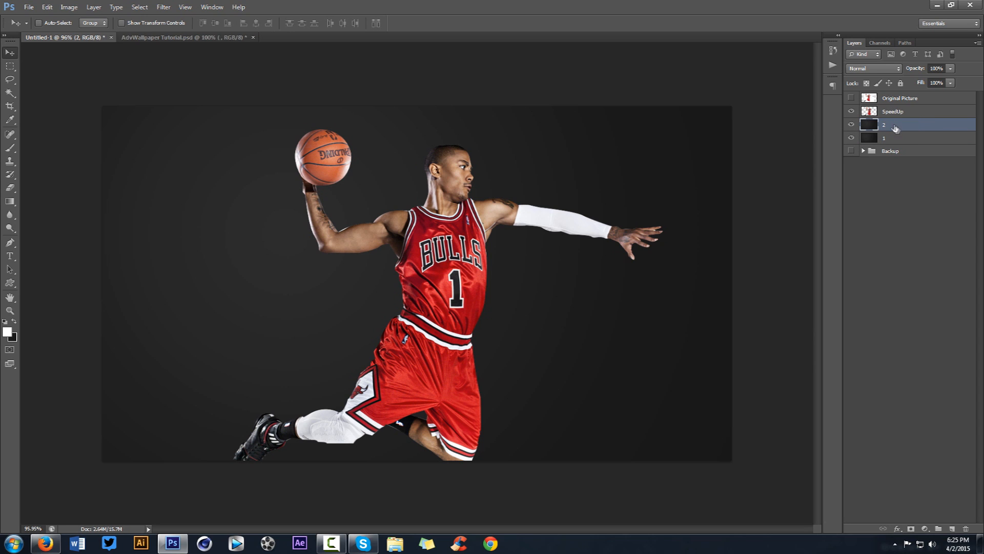
# Set layer 2 to the Multiply blend mode at 40% opacity
pyautogui.click(884, 68)
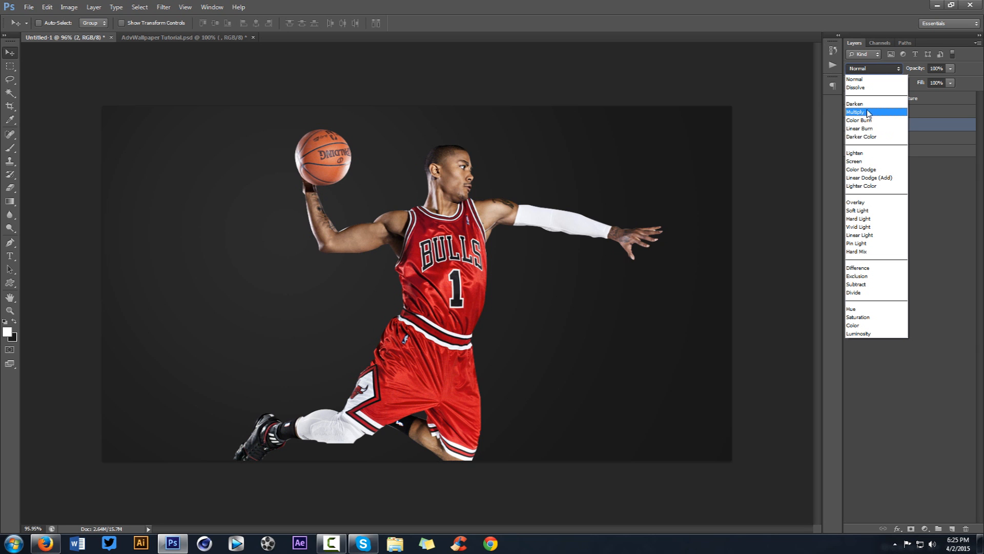
pyautogui.click(867, 112)
pyautogui.click(951, 69)
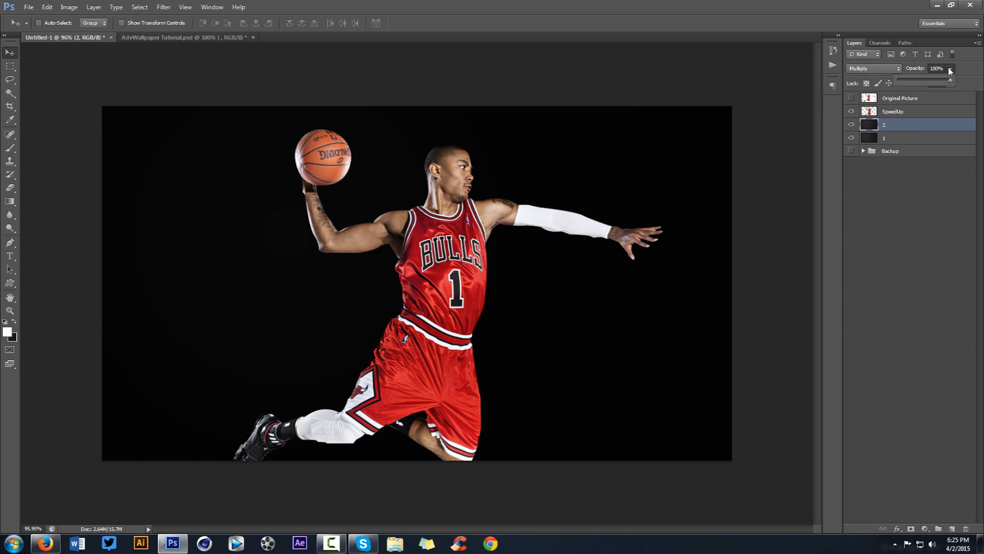
pyautogui.write('60')
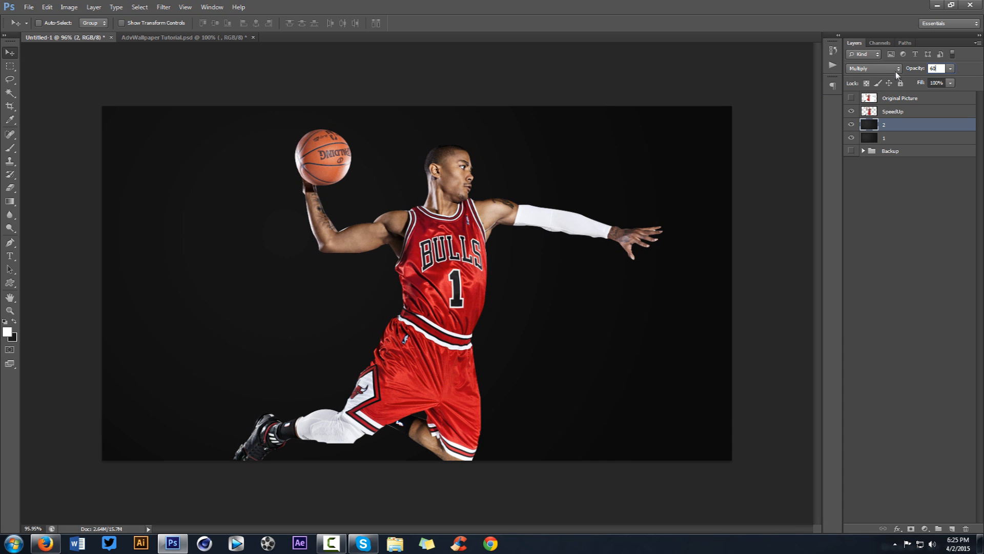
pyautogui.click(950, 69)
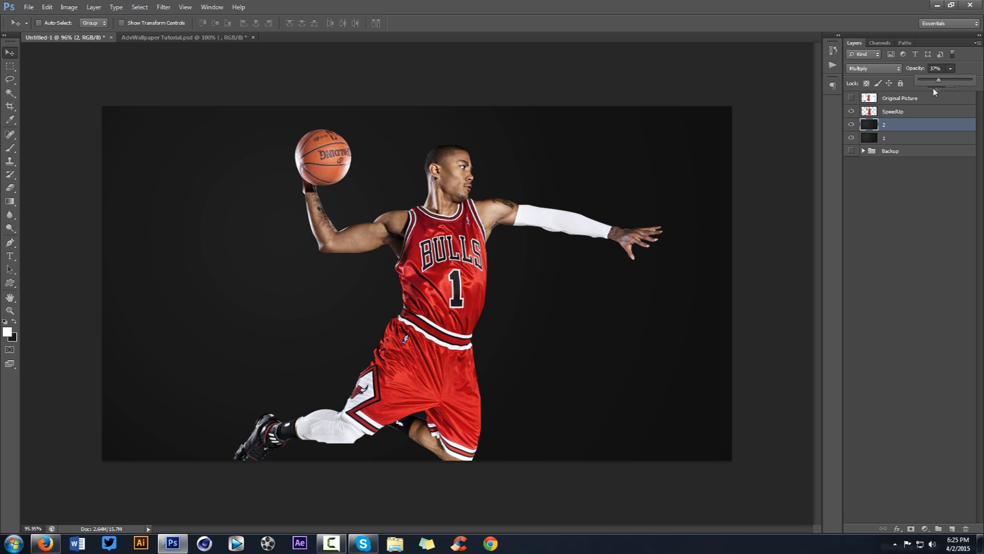
pyautogui.click(943, 69)
pyautogui.press('Return')
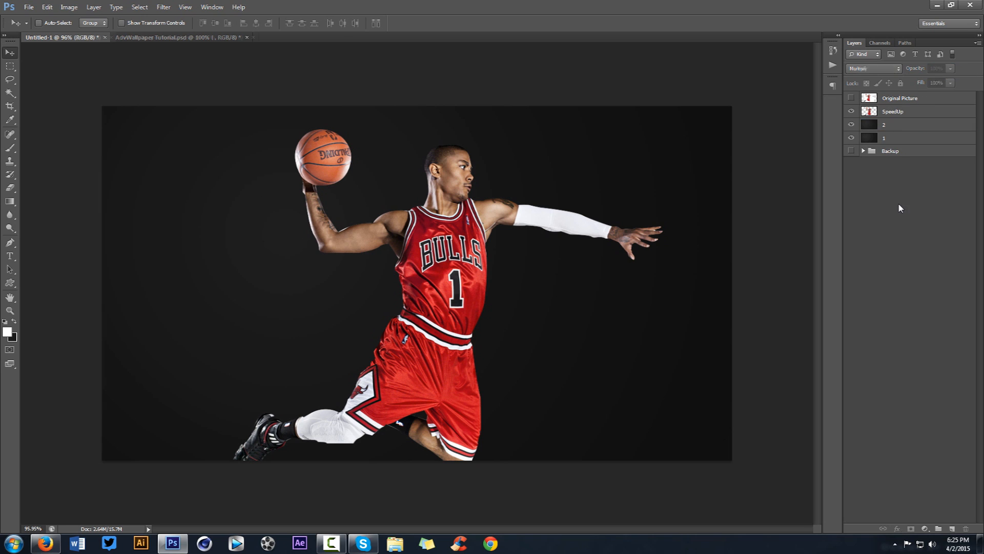
pyautogui.click(898, 128)
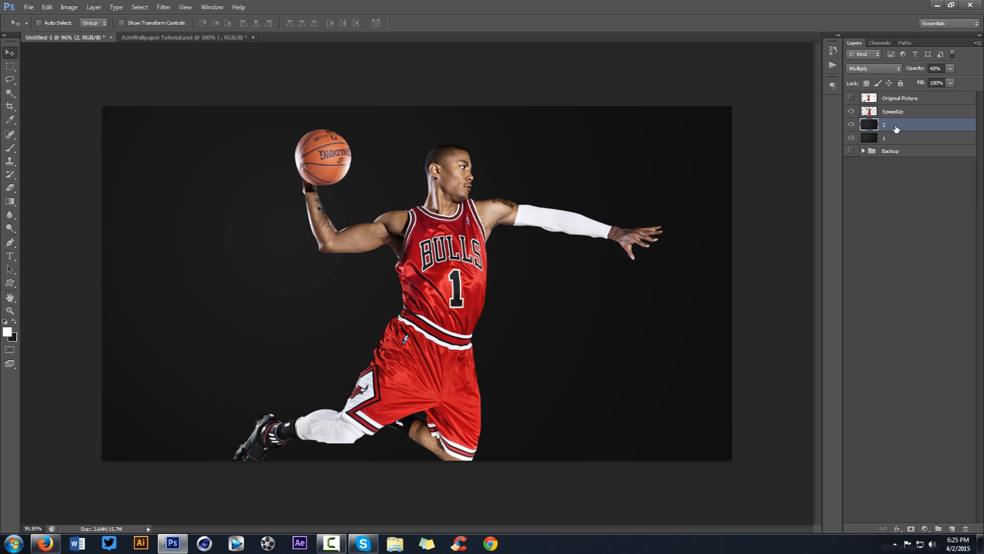
# Check the finished wallpaper in AdvWallpaper Tutorial.psd for reference, and return to the Untitled-1 document
pyautogui.click(198, 39)
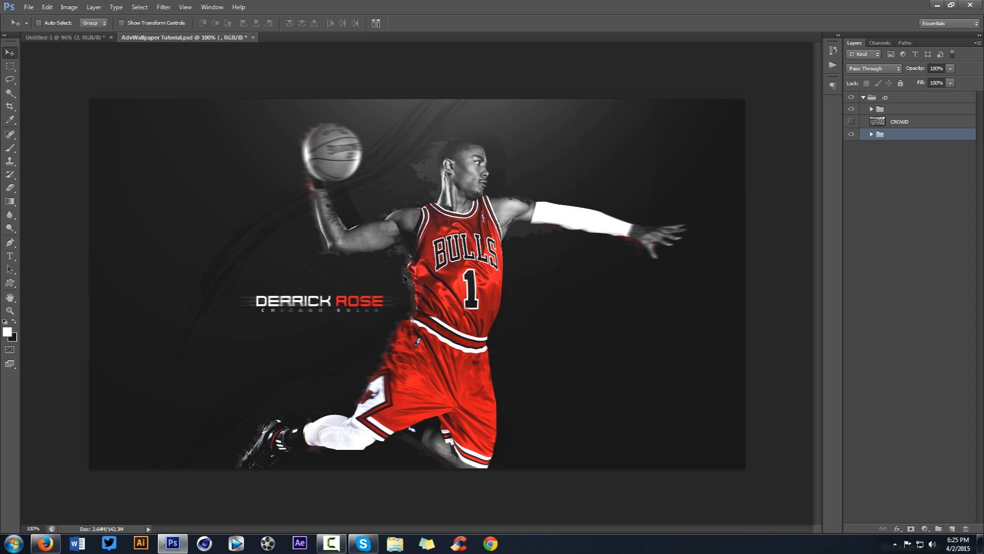
pyautogui.click(91, 39)
pyautogui.press('4')
# Try desaturating the player's SpeedUp layer with a Hue/Saturation saturation of -100
pyautogui.click(897, 114)
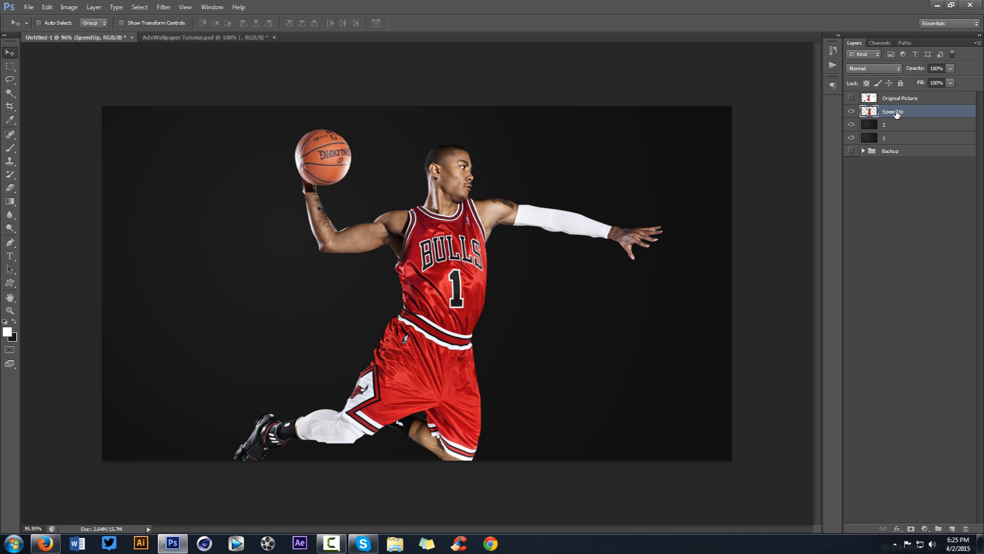
pyautogui.hotkey('ctrl', 'u')
pyautogui.moveTo(809, 240); pyautogui.dragTo(657, 236)
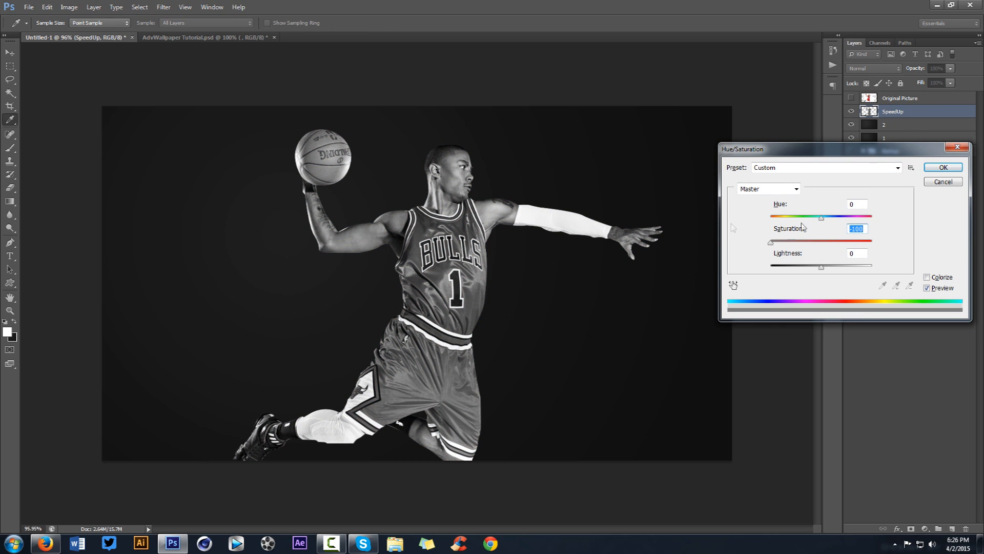
pyautogui.click(958, 183)
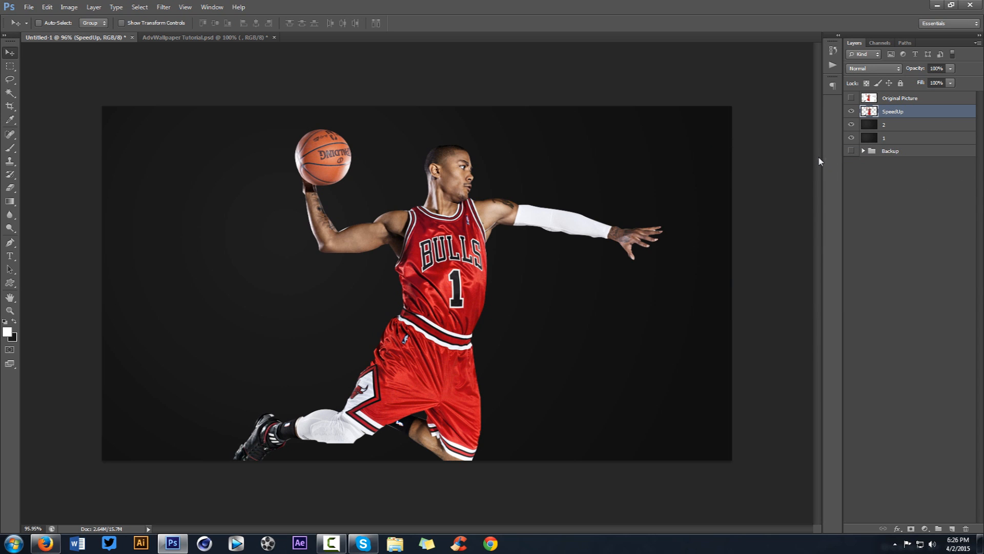
# Select the player's silhouette on the SpeedUp layer by selecting the empty surroundings with the Magic Wand and inverting the selection
pyautogui.press('w')
pyautogui.click(572, 158)
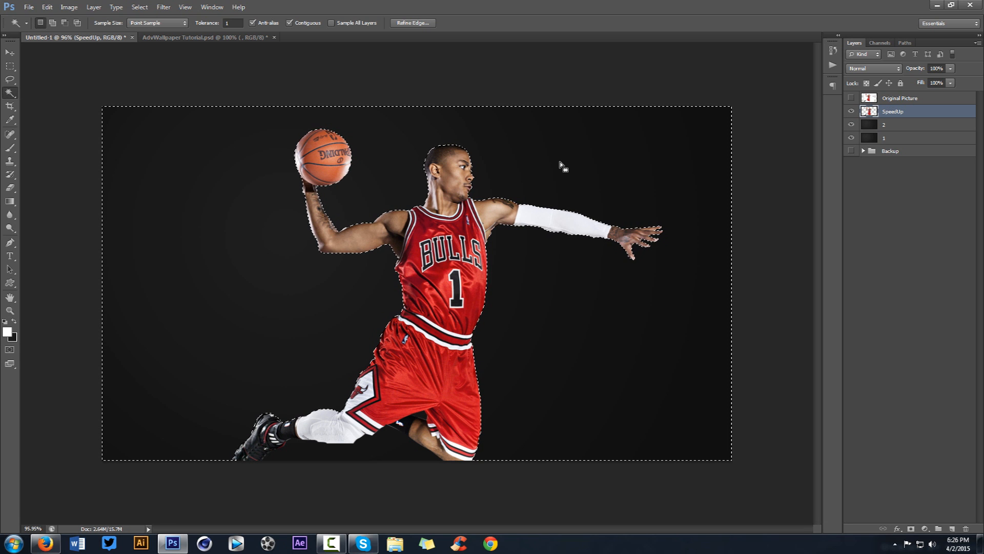
pyautogui.rightClick(560, 162)
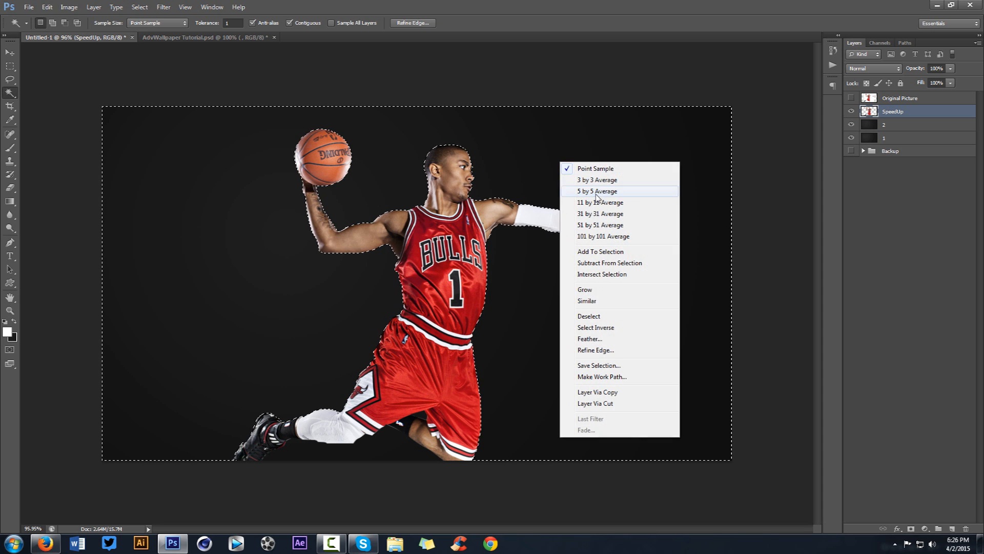
pyautogui.click(594, 327)
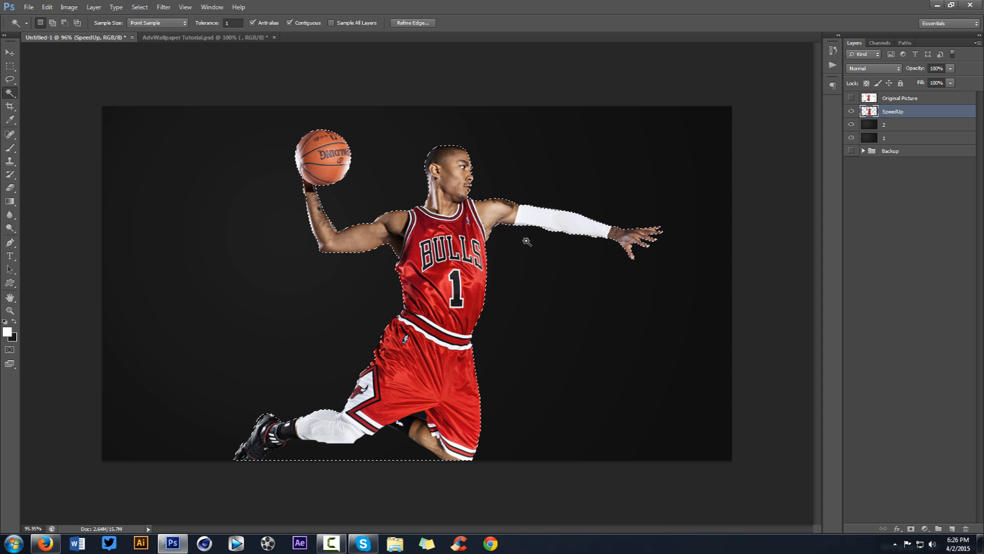
pyautogui.scroll(3, 455, 251)
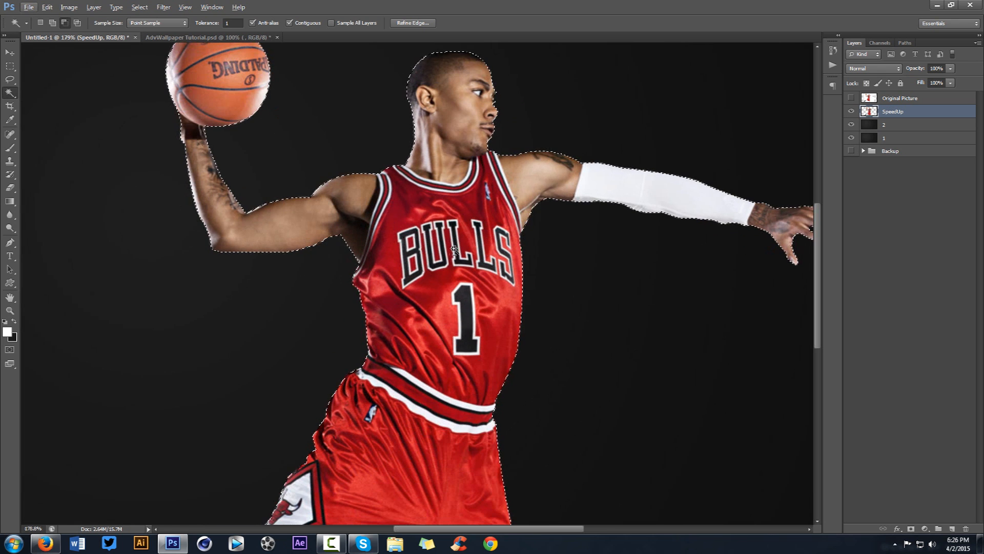
pyautogui.scroll(1, 456, 251)
pyautogui.press('q')
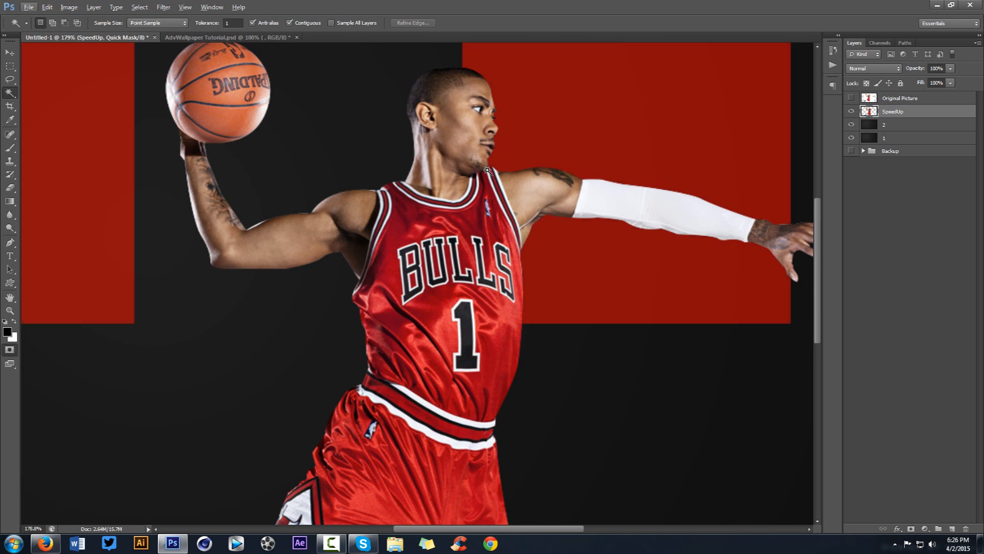
pyautogui.press('b')
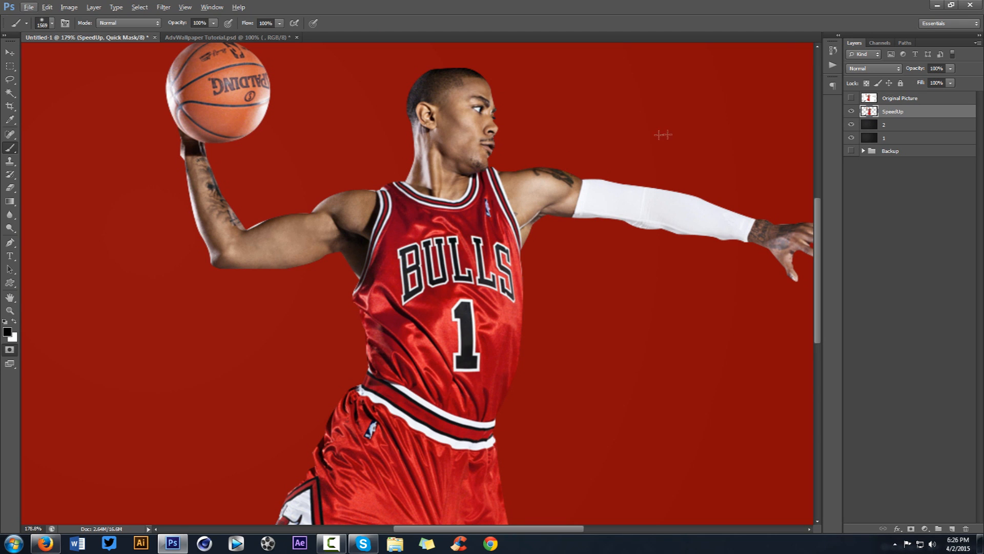
pyautogui.scroll(-4, 574, 147)
pyautogui.press('e')
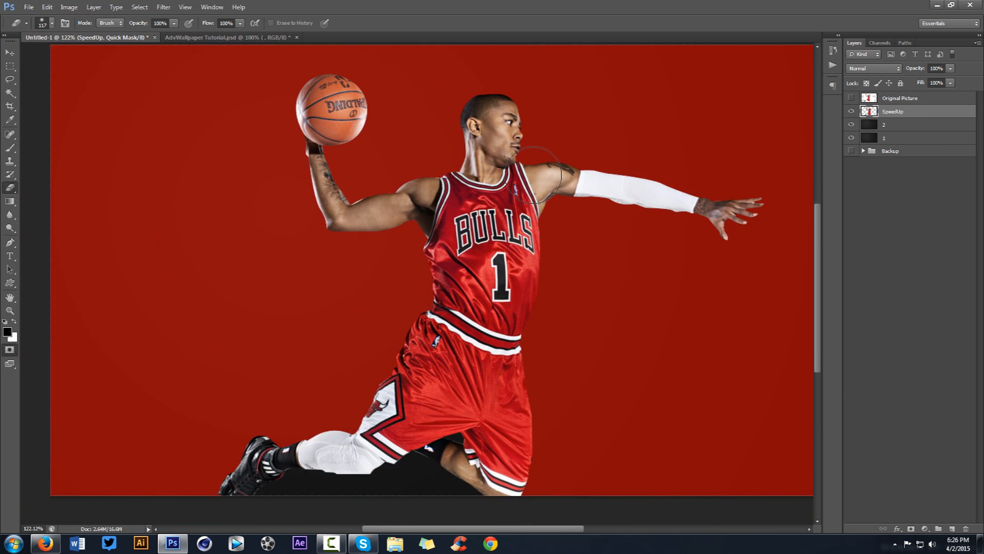
pyautogui.scroll(-3, 559, 160)
pyautogui.moveTo(425, 191)
pyautogui.mouseDown()
pyautogui.moveTo(529, 196)
pyautogui.moveTo(562, 161)
pyautogui.mouseUp()
pyautogui.moveTo(690, 176)
pyautogui.mouseDown()
pyautogui.moveTo(236, 183)
pyautogui.moveTo(661, 483)
pyautogui.moveTo(646, 397)
pyautogui.moveTo(213, 439)
pyautogui.moveTo(391, 363)
pyautogui.moveTo(435, 241)
pyautogui.moveTo(692, 228)
pyautogui.mouseUp()
pyautogui.press('b')
pyautogui.scroll(4, 405, 307)
pyautogui.moveTo(360, 130); pyautogui.dragTo(110, 136)
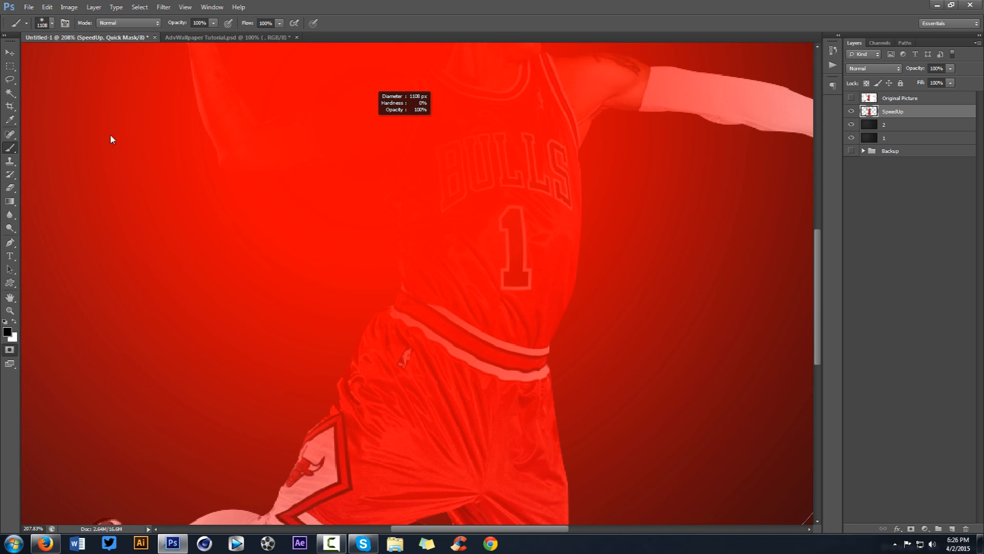
pyautogui.moveTo(423, 141); pyautogui.dragTo(97, 128)
pyautogui.moveTo(374, 135)
pyautogui.mouseDown()
pyautogui.moveTo(153, 138)
pyautogui.moveTo(177, 149)
pyautogui.mouseUp()
pyautogui.moveTo(494, 156); pyautogui.dragTo(72, 169)
pyautogui.moveTo(563, 174)
pyautogui.mouseDown()
pyautogui.moveTo(576, 194)
pyautogui.moveTo(410, 194)
pyautogui.mouseUp()
pyautogui.scroll(-3, 548, 192)
pyautogui.moveTo(559, 195); pyautogui.dragTo(139, 197)
pyautogui.scroll(3, 390, 186)
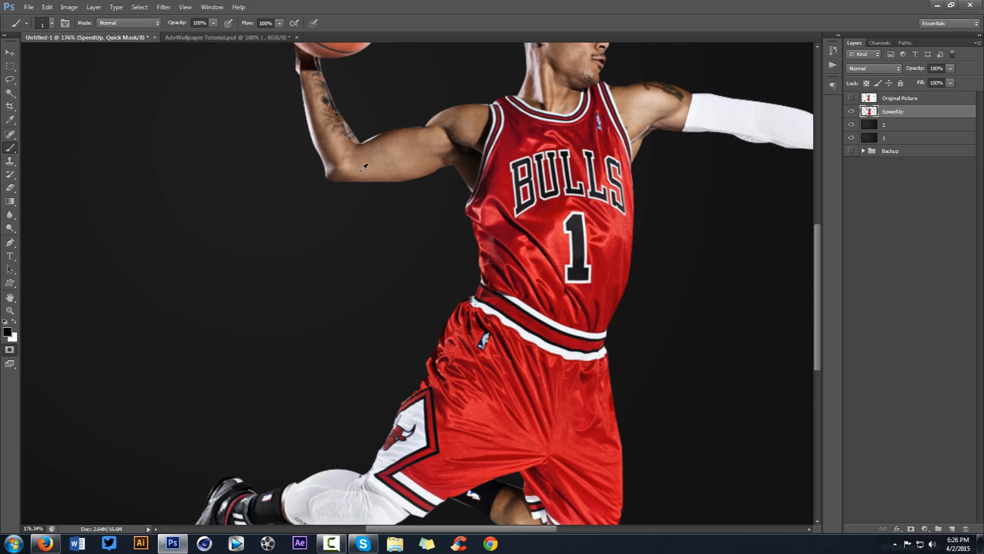
# Paint a Quick Mask over the player's raised arm and convert it into a selection
pyautogui.moveTo(342, 167); pyautogui.dragTo(376, 180)
pyautogui.moveTo(374, 228)
pyautogui.mouseDown()
pyautogui.moveTo(367, 42)
pyautogui.moveTo(387, 335)
pyautogui.mouseUp()
pyautogui.moveTo(421, 129)
pyautogui.mouseDown()
pyautogui.moveTo(363, 223)
pyautogui.moveTo(374, 159)
pyautogui.moveTo(347, 159)
pyautogui.moveTo(353, 140)
pyautogui.mouseUp()
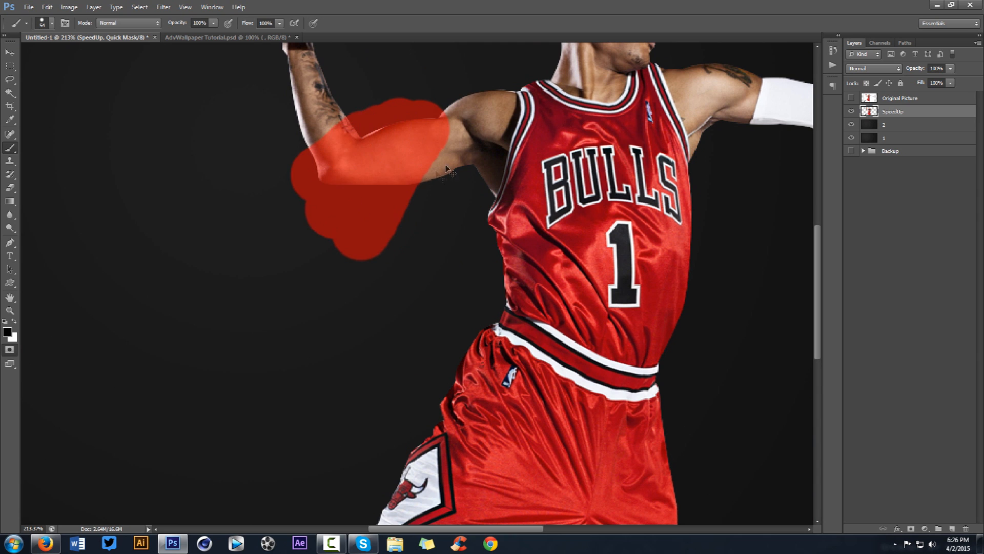
pyautogui.hotkey('ctrl', 'z')
pyautogui.moveTo(490, 118)
pyautogui.mouseDown()
pyautogui.moveTo(431, 149)
pyautogui.moveTo(320, 148)
pyautogui.moveTo(310, 79)
pyautogui.moveTo(297, 77)
pyautogui.moveTo(309, 89)
pyautogui.mouseUp()
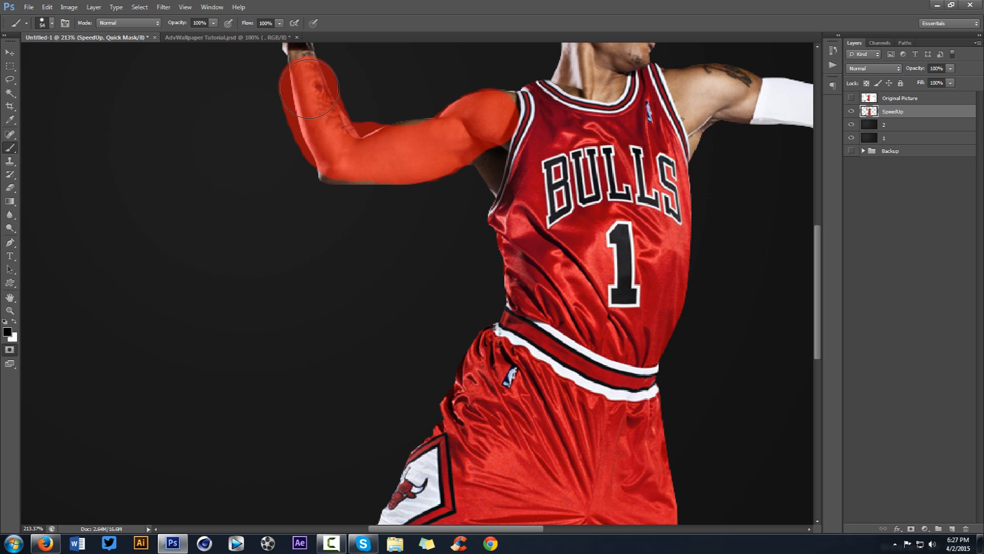
pyautogui.press('q')
pyautogui.press('x')
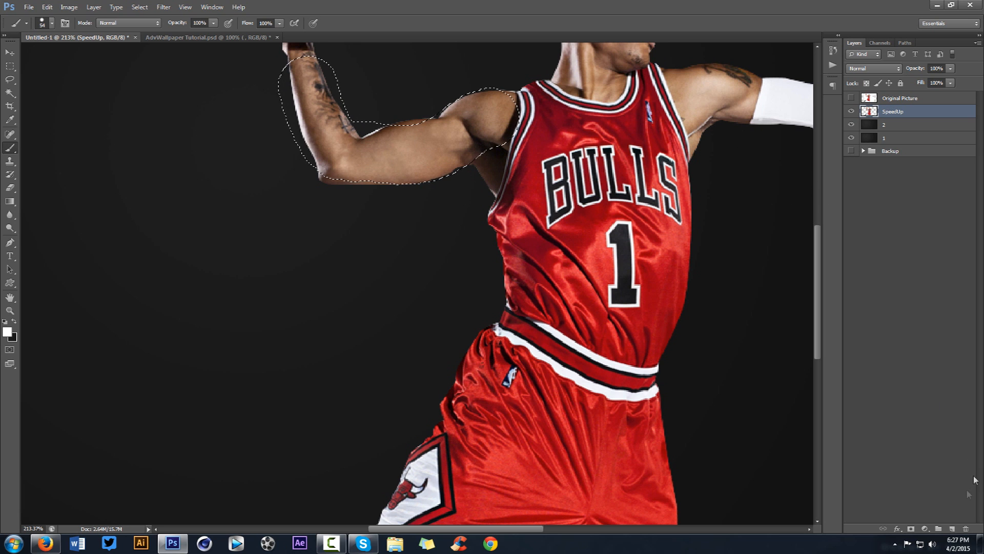
# Add a new layer above SpeedUp and undo the trial fill around the arm
pyautogui.click(952, 529)
pyautogui.hotkey('ctrl', 'BackSpace')
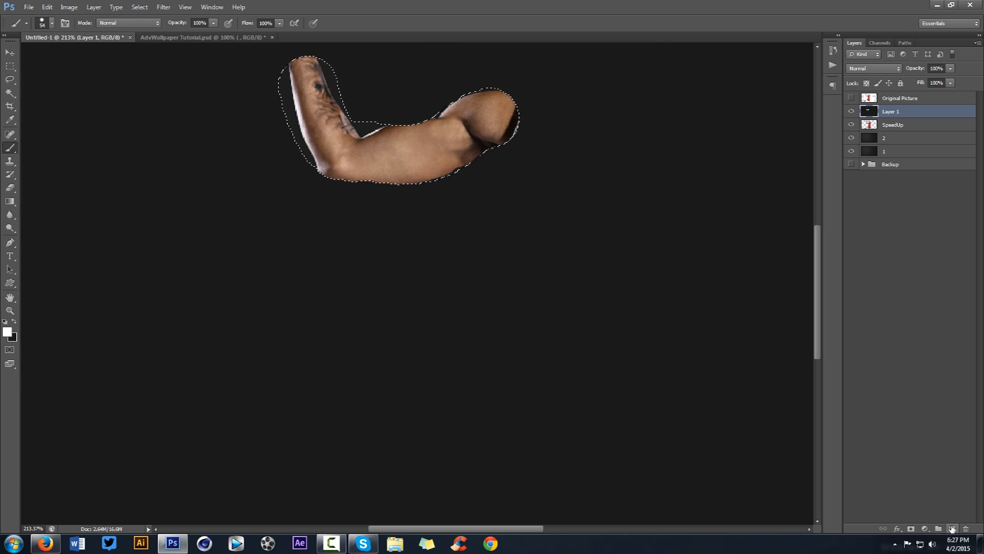
pyautogui.hotkey('ctrl', 'z')
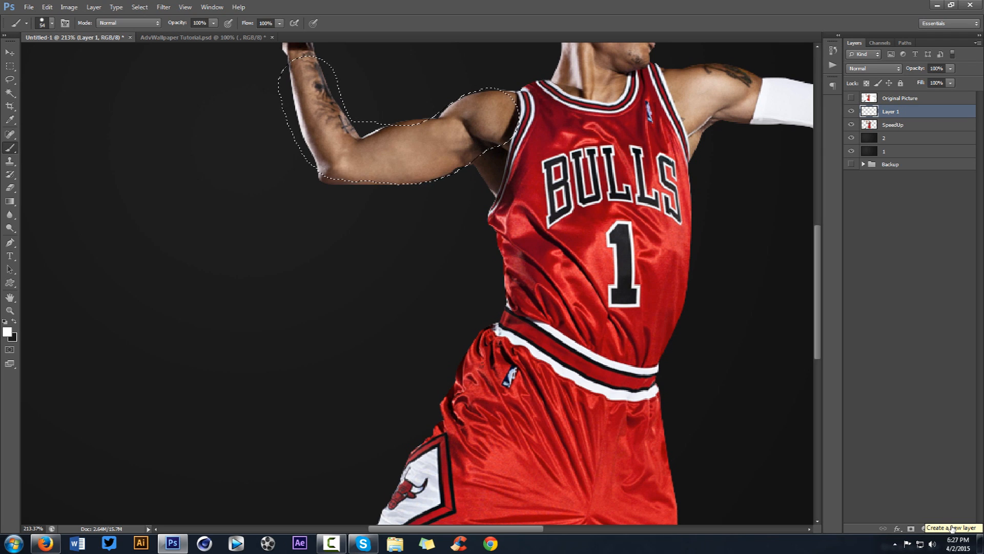
pyautogui.press('v')
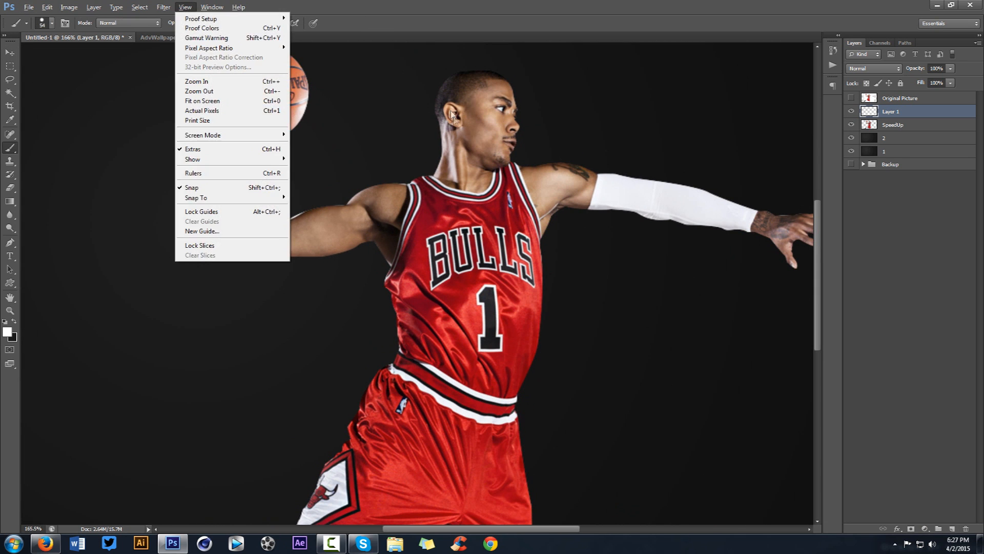
pyautogui.press('Escape')
# Paint over the player's head and neck on Layer 1 with the dark foreground colour and a soft-edged Brush
pyautogui.moveTo(460, 117); pyautogui.dragTo(478, 116)
pyautogui.scroll(2, 477, 116)
pyautogui.moveTo(503, 80); pyautogui.dragTo(449, 86)
pyautogui.hotkey('ctrl', 'z')
pyautogui.click(14, 322)
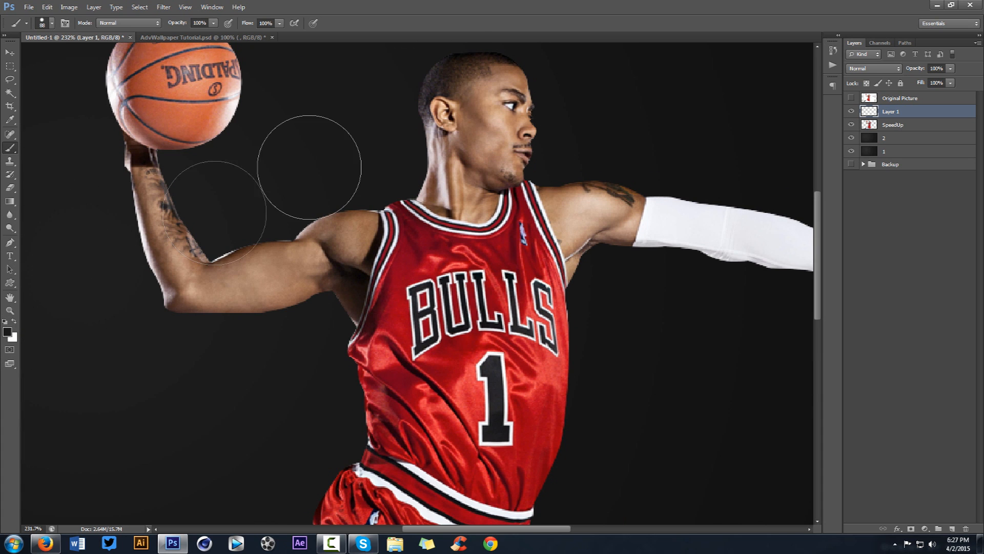
pyautogui.moveTo(451, 72)
pyautogui.mouseDown()
pyautogui.moveTo(480, 84)
pyautogui.moveTo(464, 100)
pyautogui.moveTo(492, 110)
pyautogui.moveTo(484, 143)
pyautogui.moveTo(432, 151)
pyautogui.moveTo(434, 181)
pyautogui.moveTo(477, 206)
pyautogui.moveTo(525, 145)
pyautogui.moveTo(511, 172)
pyautogui.mouseUp()
pyautogui.keyDown('alt'); pyautogui.rightClick(469, 148); pyautogui.keyUp('alt')
pyautogui.keyDown('alt'); pyautogui.rightClick(463, 193); pyautogui.keyUp('alt')
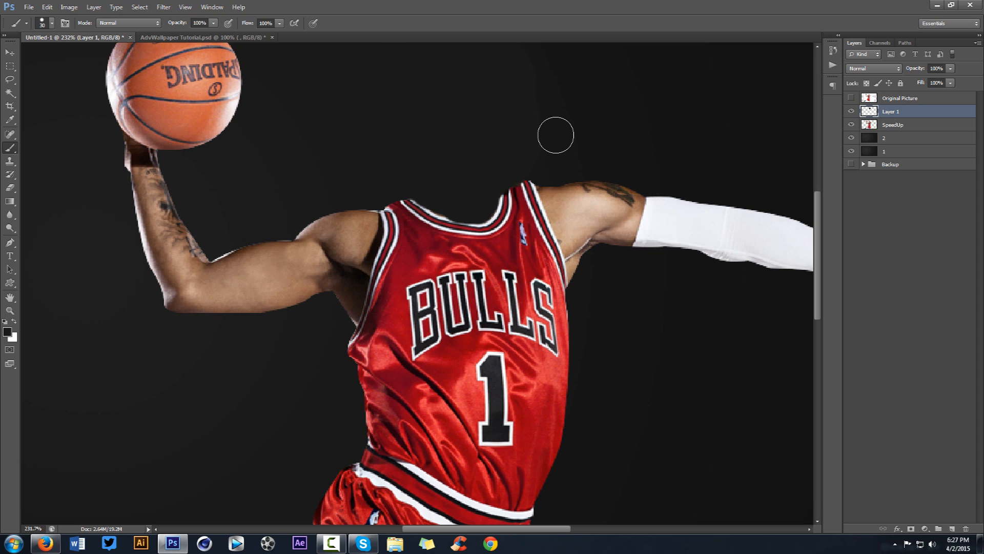
# Set Layer 1 to the Hue blend mode and clip it to the SpeedUp layer
pyautogui.press('v')
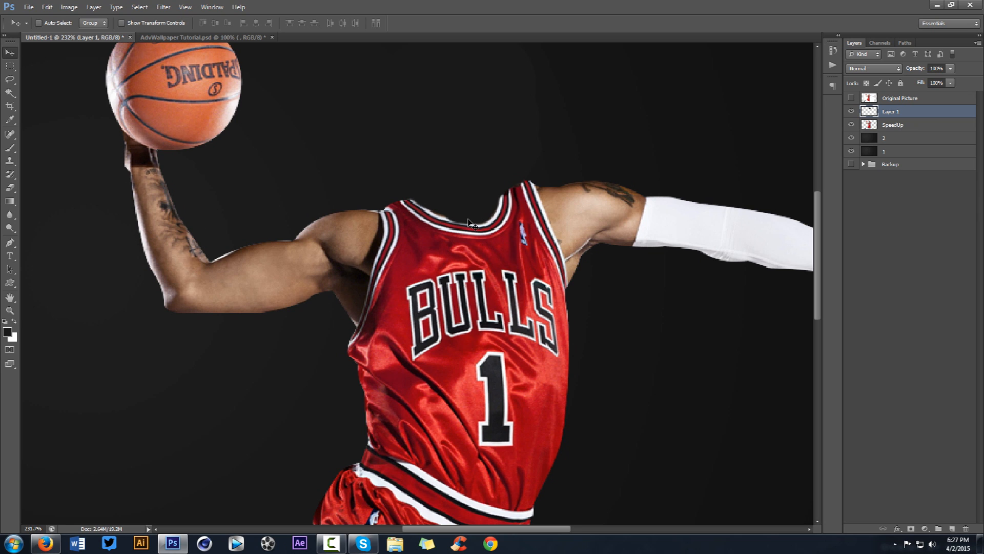
pyautogui.press('b')
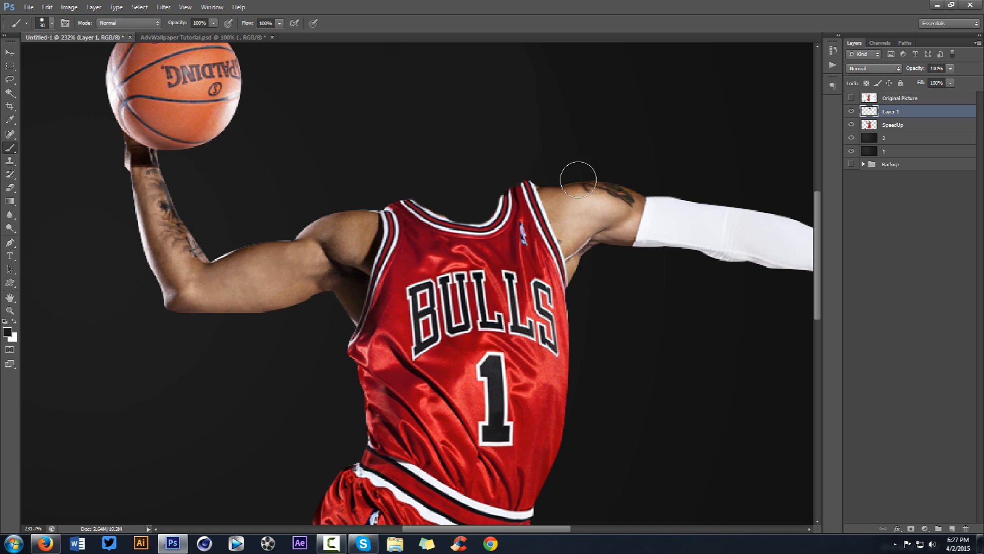
pyautogui.click(882, 68)
pyautogui.click(852, 308)
pyautogui.rightClick(886, 112)
pyautogui.click(905, 237)
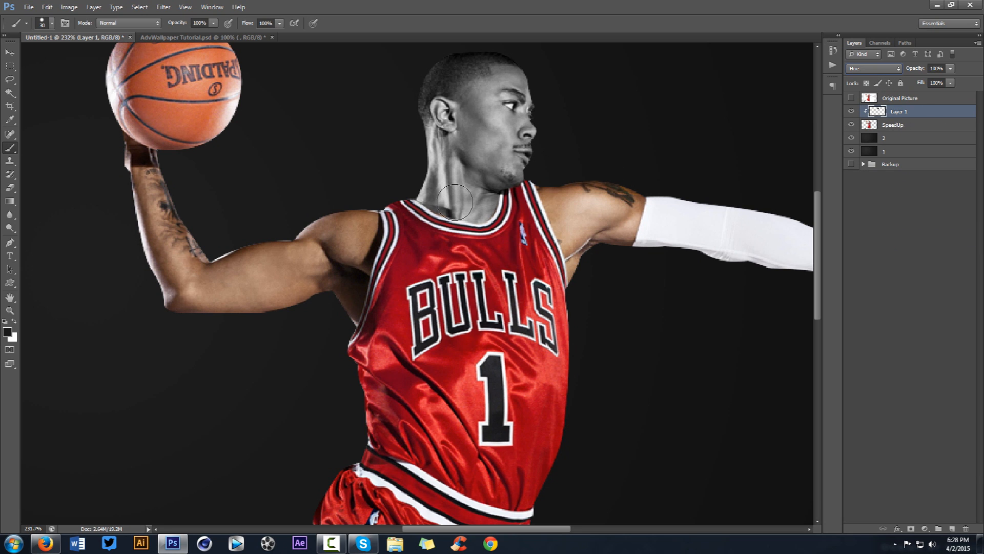
# Brush over the bare skin of the outstretched arm and hand, and over most of the raised arm, on Layer 1
pyautogui.moveTo(641, 172)
pyautogui.mouseDown()
pyautogui.moveTo(610, 247)
pyautogui.moveTo(590, 266)
pyautogui.moveTo(554, 187)
pyautogui.moveTo(546, 193)
pyautogui.moveTo(550, 182)
pyautogui.moveTo(586, 279)
pyautogui.moveTo(599, 266)
pyautogui.moveTo(551, 179)
pyautogui.moveTo(586, 285)
pyautogui.moveTo(367, 241)
pyautogui.mouseUp()
pyautogui.moveTo(611, 229)
pyautogui.mouseDown()
pyautogui.moveTo(632, 226)
pyautogui.moveTo(655, 279)
pyautogui.moveTo(698, 205)
pyautogui.moveTo(628, 246)
pyautogui.mouseUp()
pyautogui.moveTo(426, 241); pyautogui.dragTo(761, 245)
pyautogui.moveTo(426, 194)
pyautogui.mouseDown()
pyautogui.moveTo(338, 261)
pyautogui.moveTo(306, 238)
pyautogui.moveTo(261, 235)
pyautogui.moveTo(281, 296)
pyautogui.moveTo(287, 261)
pyautogui.moveTo(239, 189)
pyautogui.moveTo(249, 154)
pyautogui.moveTo(230, 140)
pyautogui.moveTo(267, 148)
pyautogui.moveTo(235, 131)
pyautogui.mouseUp()
pyautogui.scroll(-2, 235, 131)
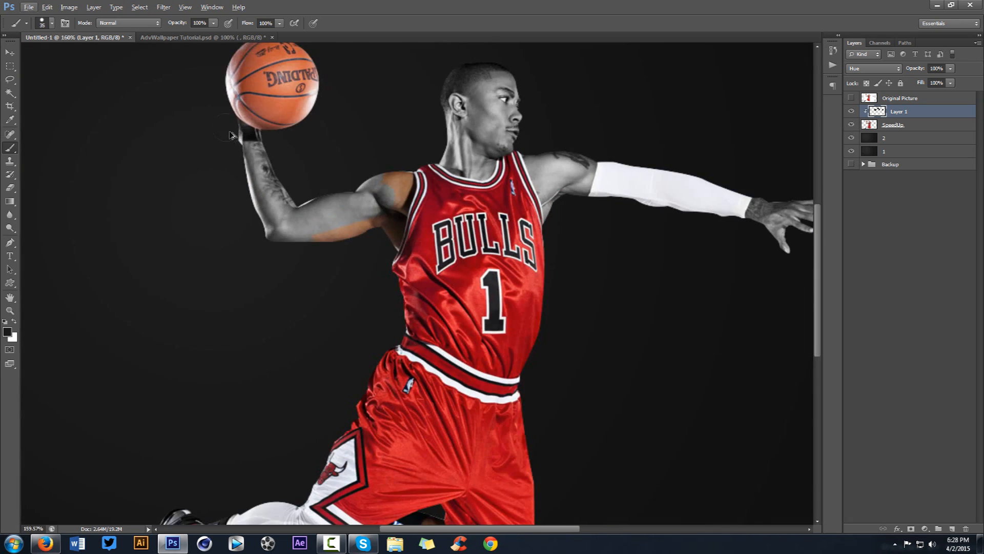
# Brush over the basketball and the remaining coloured skin of the raised arm and shoulder on Layer 1
pyautogui.moveTo(249, 60); pyautogui.dragTo(323, 48)
pyautogui.scroll(-2, 323, 48)
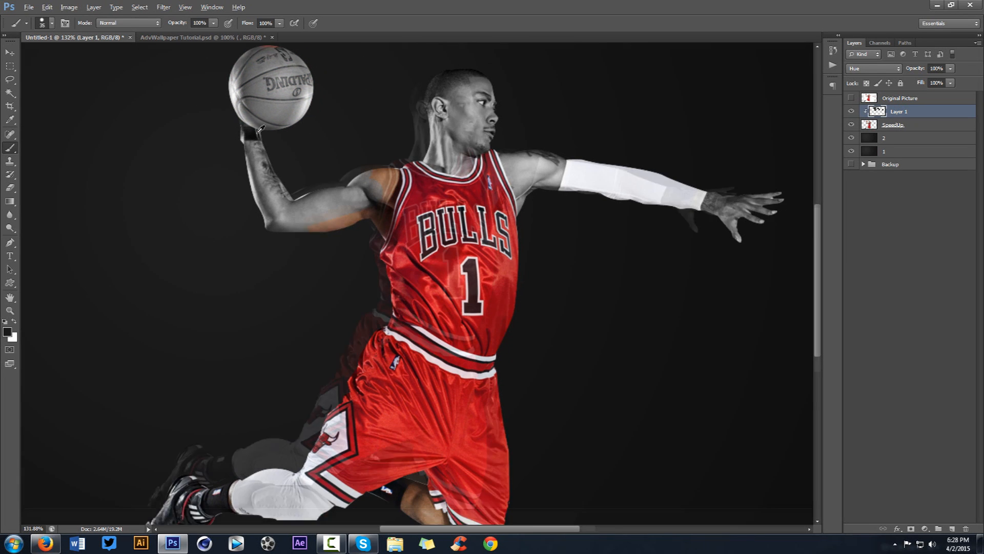
pyautogui.moveTo(351, 196)
pyautogui.mouseDown()
pyautogui.moveTo(375, 166)
pyautogui.moveTo(364, 226)
pyautogui.moveTo(371, 192)
pyautogui.mouseUp()
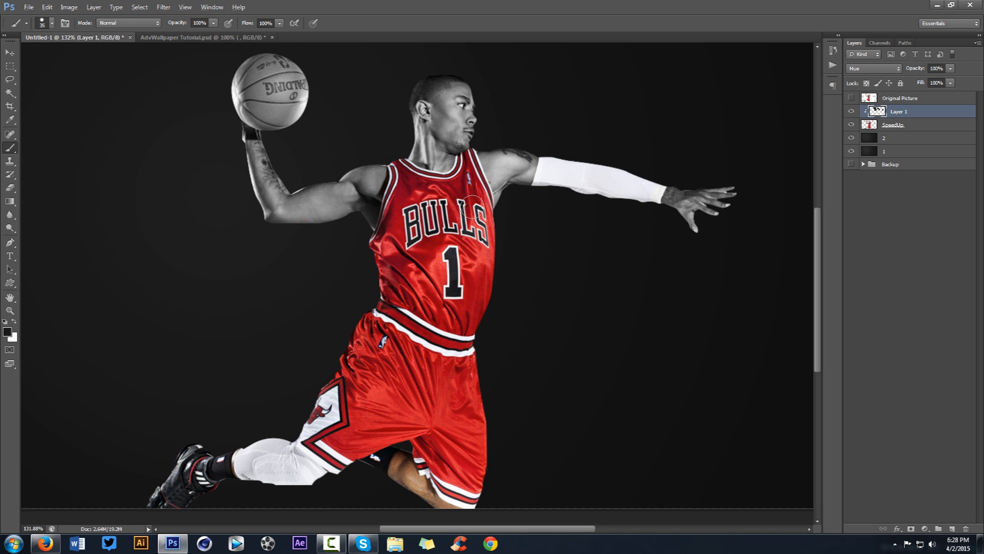
# Brush over the bare skin of the player's bent leg below the shorts on Layer 1 with a 17 px brush
pyautogui.scroll(5, 365, 208)
pyautogui.moveTo(514, 315); pyautogui.dragTo(523, 81)
pyautogui.moveTo(413, 486); pyautogui.dragTo(438, 199)
pyautogui.moveTo(457, 248)
pyautogui.mouseDown()
pyautogui.moveTo(452, 274)
pyautogui.moveTo(434, 243)
pyautogui.moveTo(441, 230)
pyautogui.moveTo(450, 258)
pyautogui.moveTo(435, 281)
pyautogui.moveTo(458, 282)
pyautogui.mouseUp()
pyautogui.hotkey('ctrl', 'z')
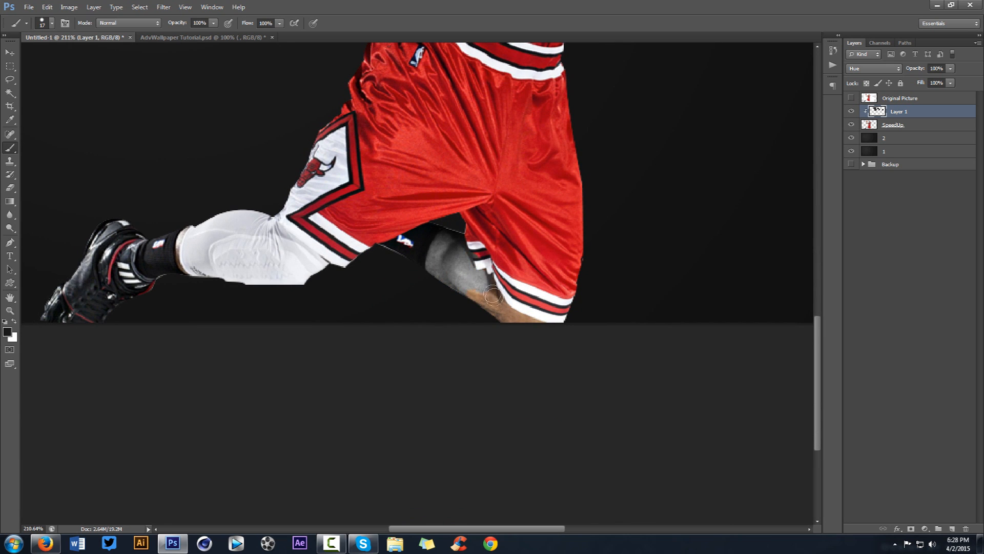
pyautogui.moveTo(530, 321)
pyautogui.mouseDown()
pyautogui.moveTo(474, 304)
pyautogui.moveTo(488, 307)
pyautogui.mouseUp()
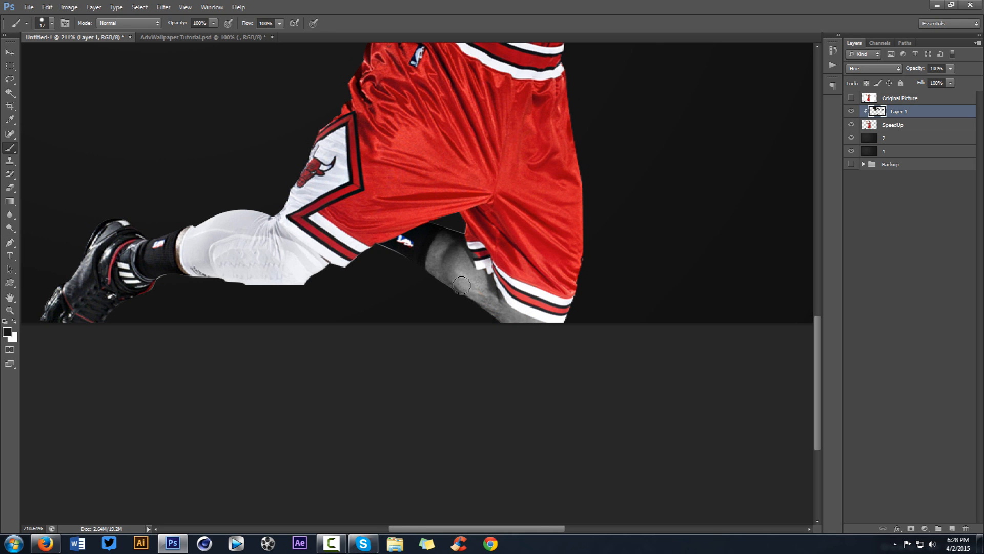
# Erase the paint spilling onto the striped hem of the shorts beside the bent leg with a 19 px Eraser
pyautogui.press('e')
pyautogui.moveTo(522, 250)
pyautogui.mouseDown()
pyautogui.moveTo(442, 254)
pyautogui.moveTo(480, 252)
pyautogui.mouseUp()
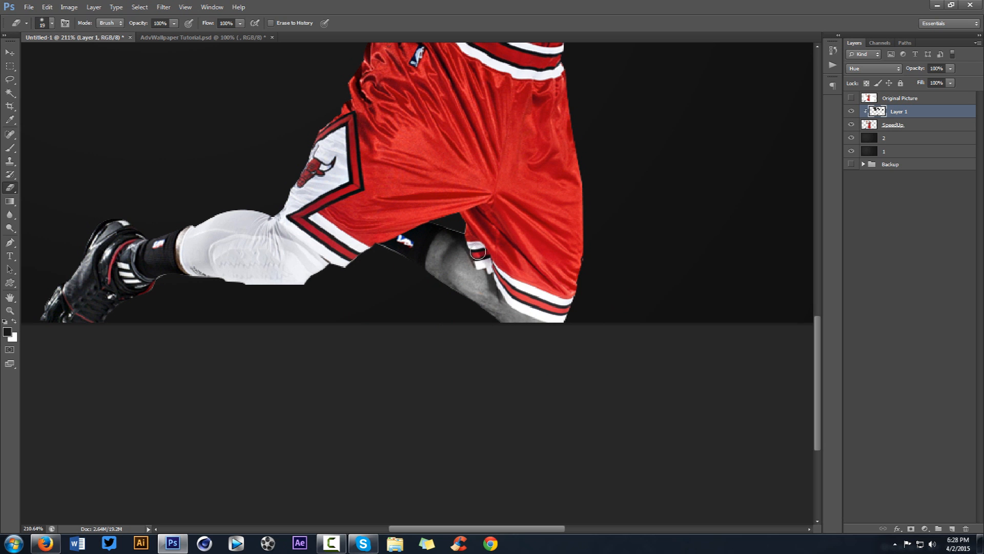
pyautogui.press('b')
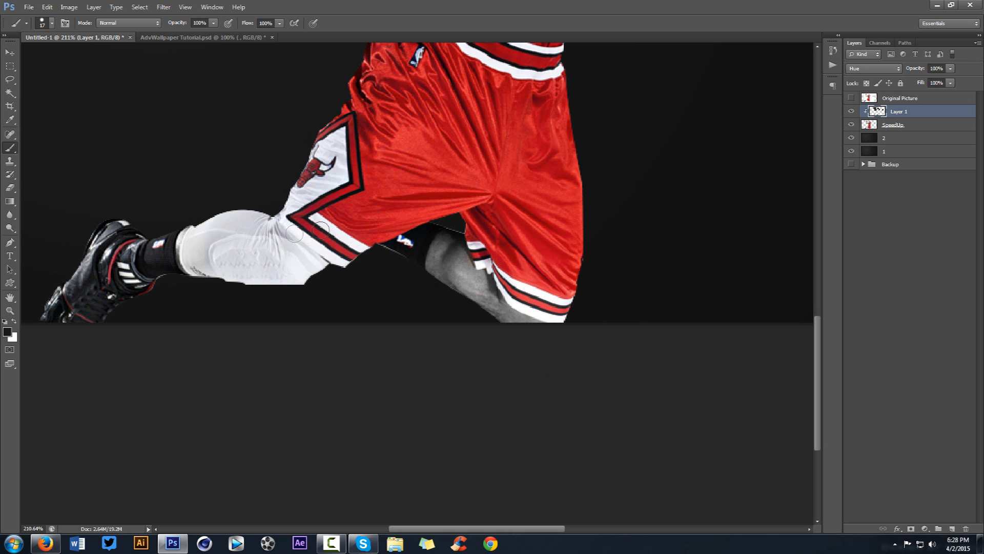
pyautogui.press('v')
pyautogui.scroll(-3, 479, 195)
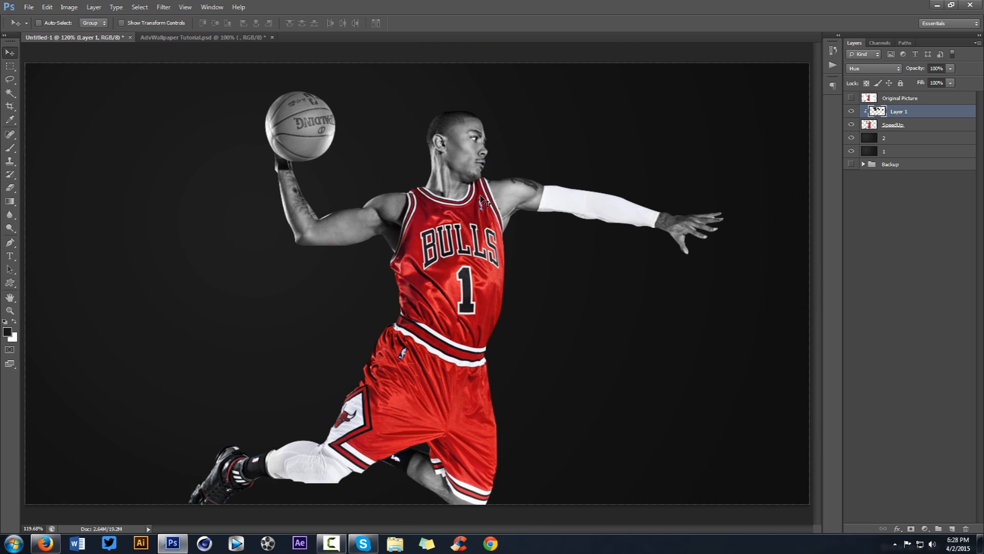
# Rename Layer 1 as BACL and WHITE
pyautogui.doubleClick(897, 111)
pyautogui.write('BACL and WHIET')
pyautogui.press('Return')
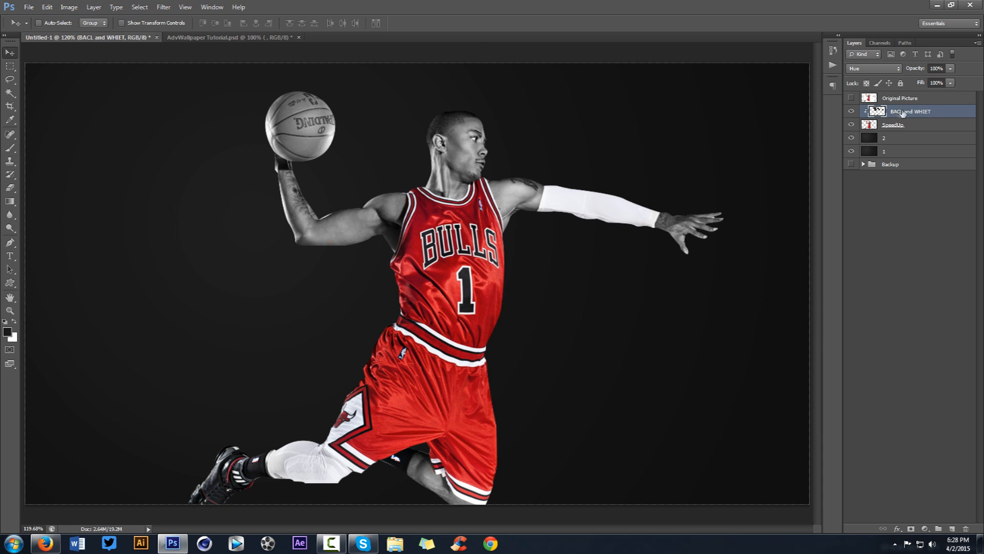
pyautogui.press('End')
pyautogui.press('BackSpace')
pyautogui.write('ITE')
pyautogui.press('Return')
# Group the BACL and WHITE and SpeedUp layers and name the group picture
pyautogui.keyDown('shift'); pyautogui.click(905, 124); pyautogui.keyUp('shift')
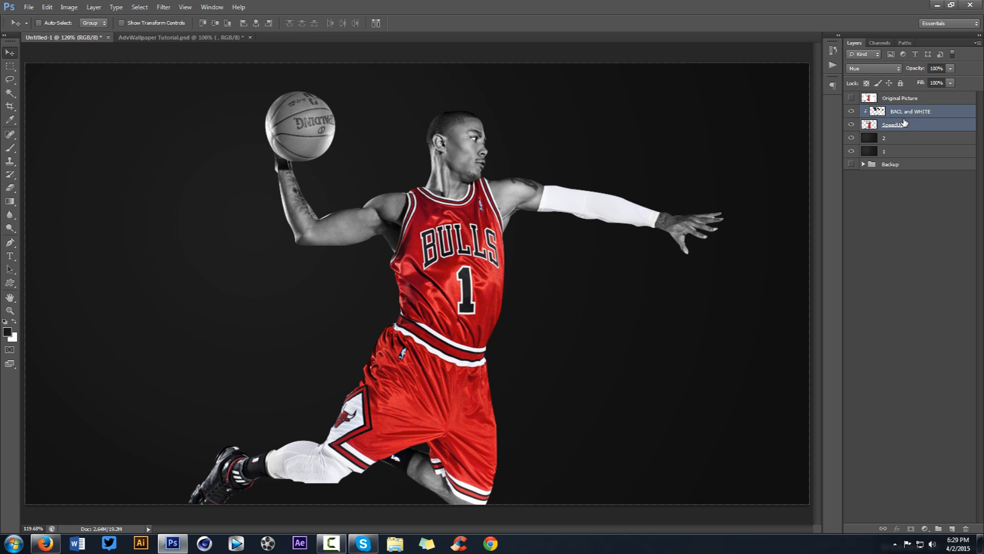
pyautogui.hotkey('ctrl', 'g')
pyautogui.doubleClick(895, 111)
pyautogui.write('picture')
pyautogui.press('Return')
# Duplicate the picture group, merge the copy into a single layer named 1, and hide the original group
pyautogui.hotkey('ctrl', 'j')
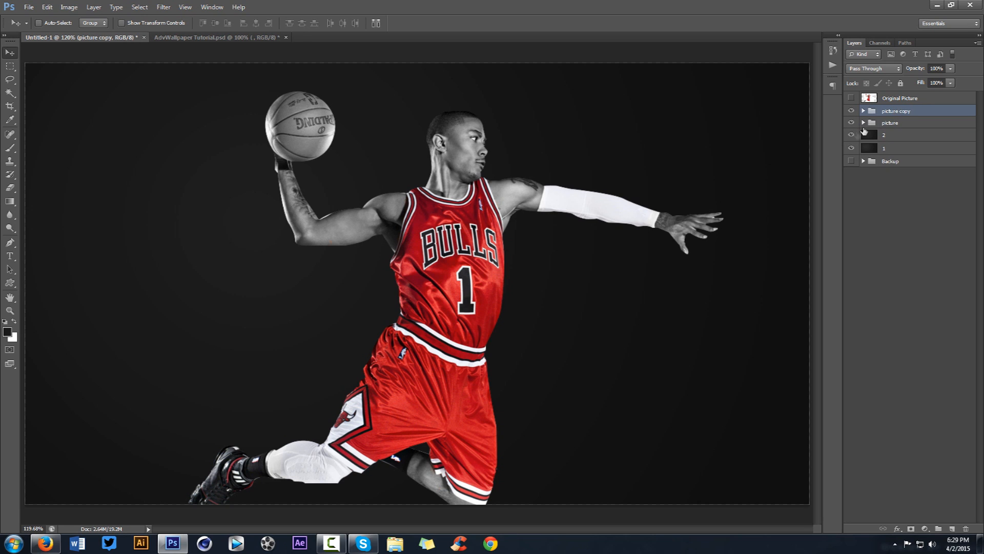
pyautogui.hotkey('ctrl', 'e')
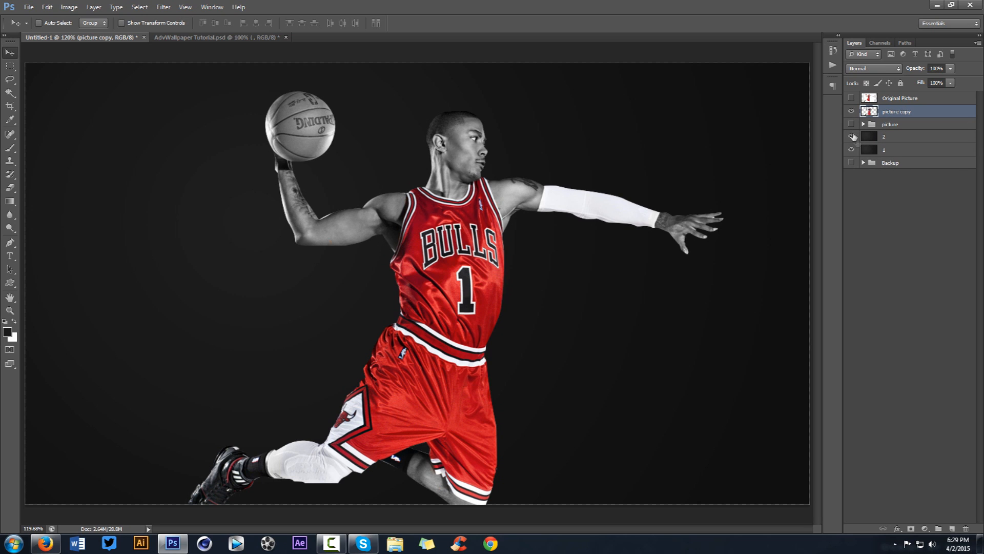
pyautogui.doubleClick(898, 112)
pyautogui.write('1')
pyautogui.press('Return')
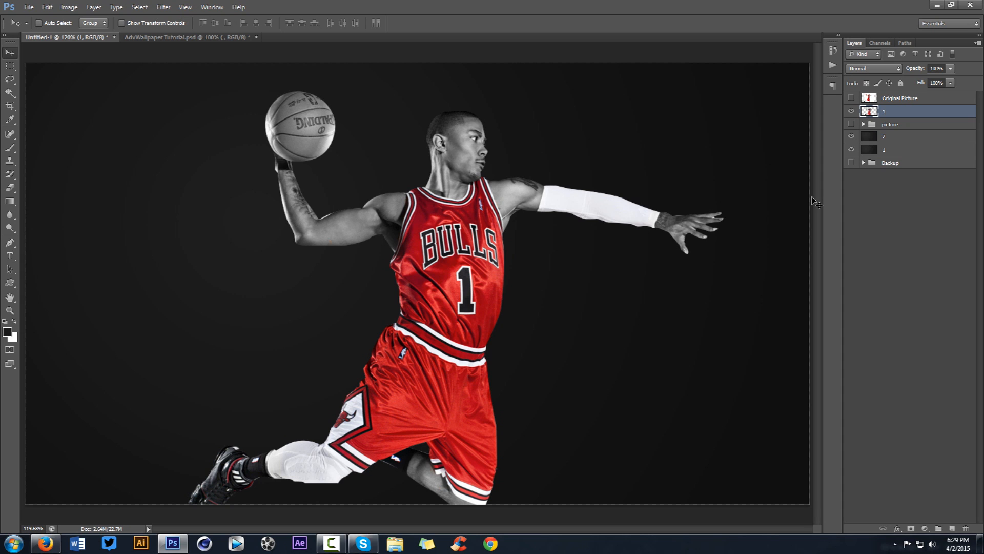
# Duplicate the merged player layer 1 and make the lower original the active layer
pyautogui.hotkey('ctrl', 'j')
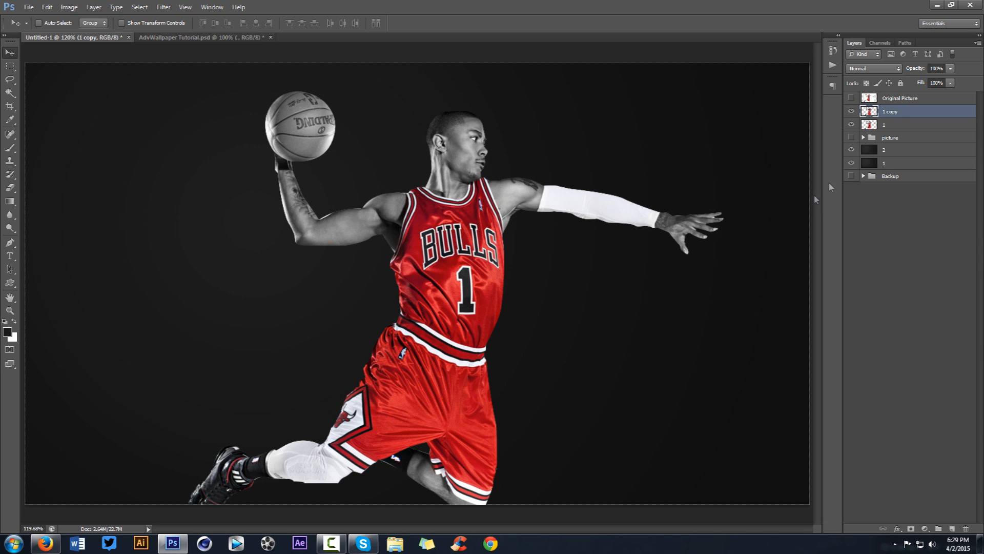
pyautogui.click(893, 125)
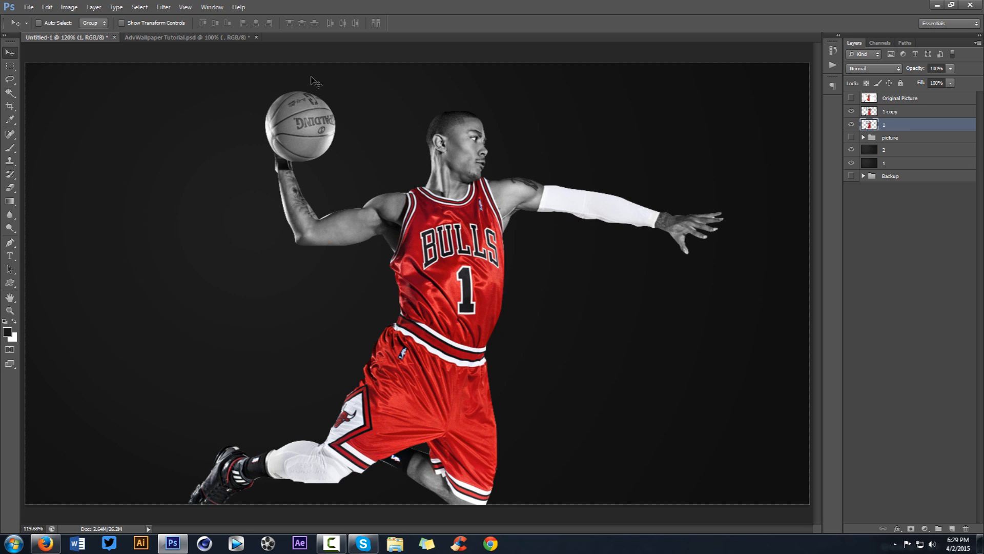
pyautogui.click(171, 7)
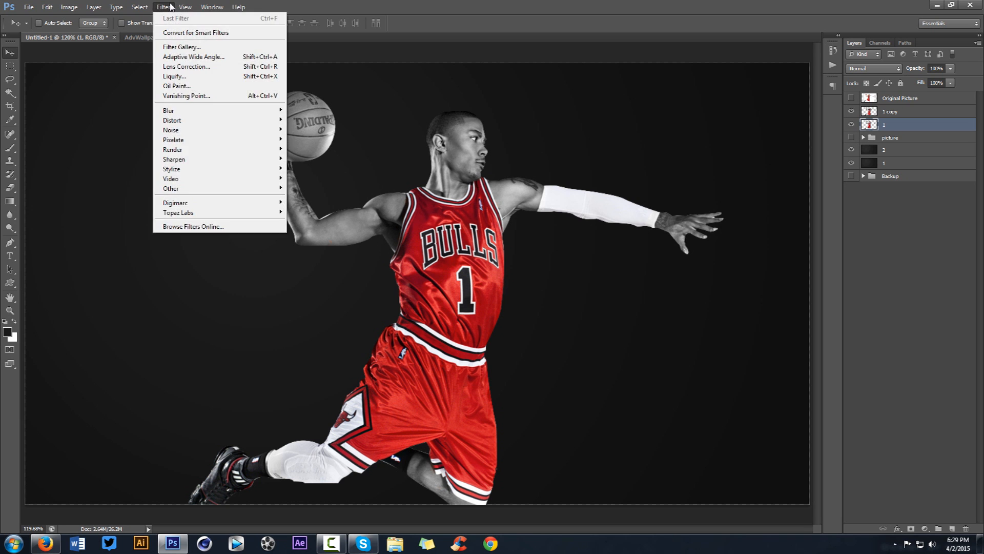
pyautogui.moveTo(210, 5)
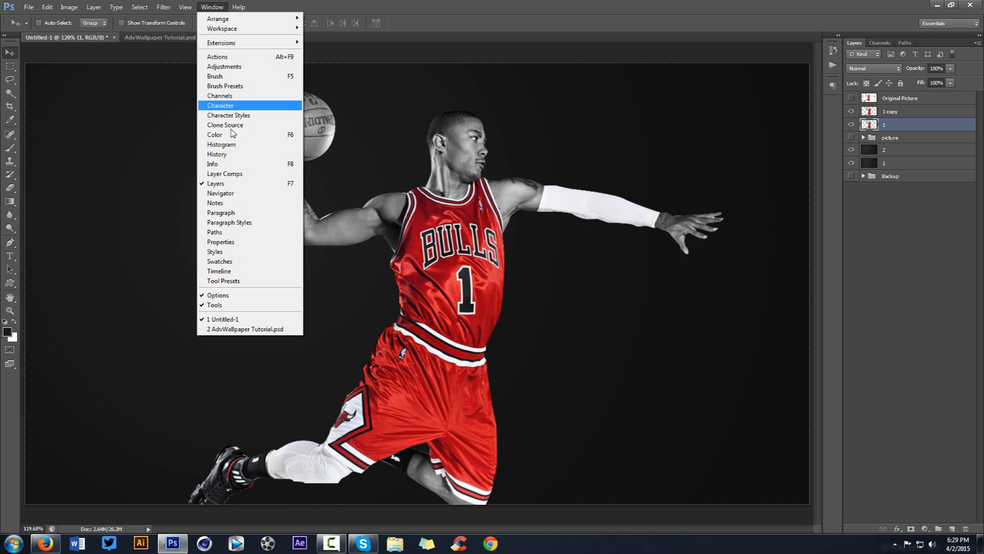
pyautogui.click(218, 156)
pyautogui.moveTo(818, 76)
pyautogui.mouseDown()
pyautogui.moveTo(818, 63)
pyautogui.moveTo(817, 81)
pyautogui.mouseUp()
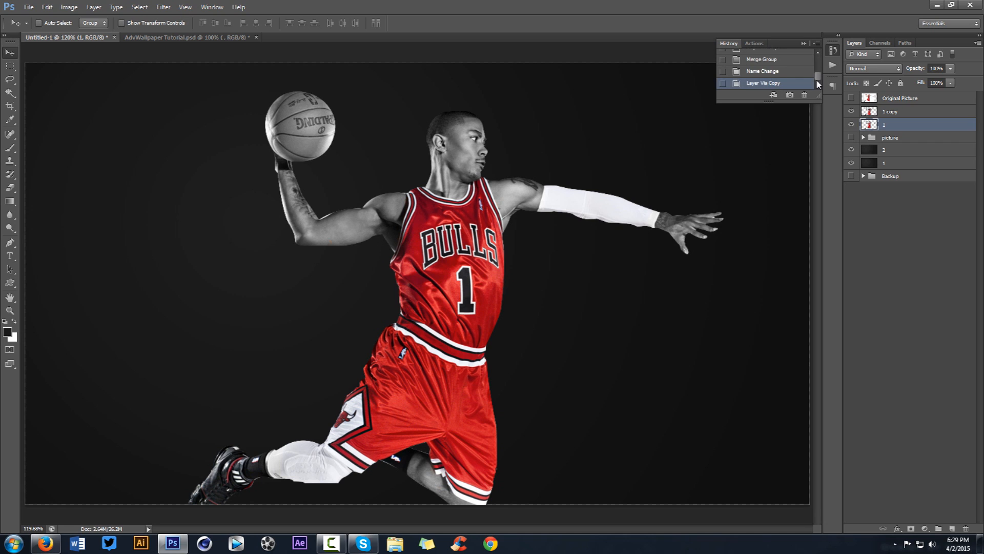
pyautogui.click(833, 52)
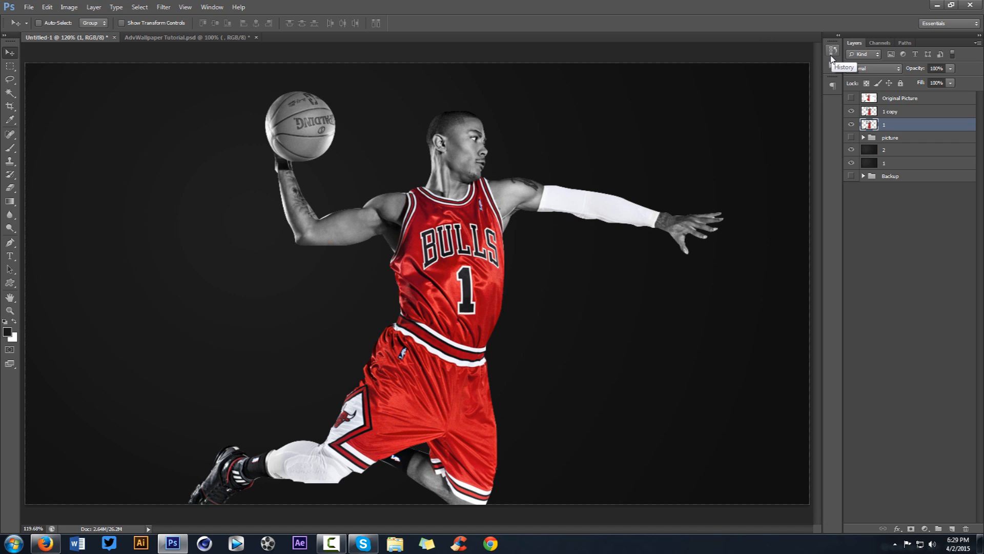
# Apply the Wind filter to the lower player layer 1 with the Stagger method from the right
pyautogui.click(163, 10)
pyautogui.moveTo(194, 176)
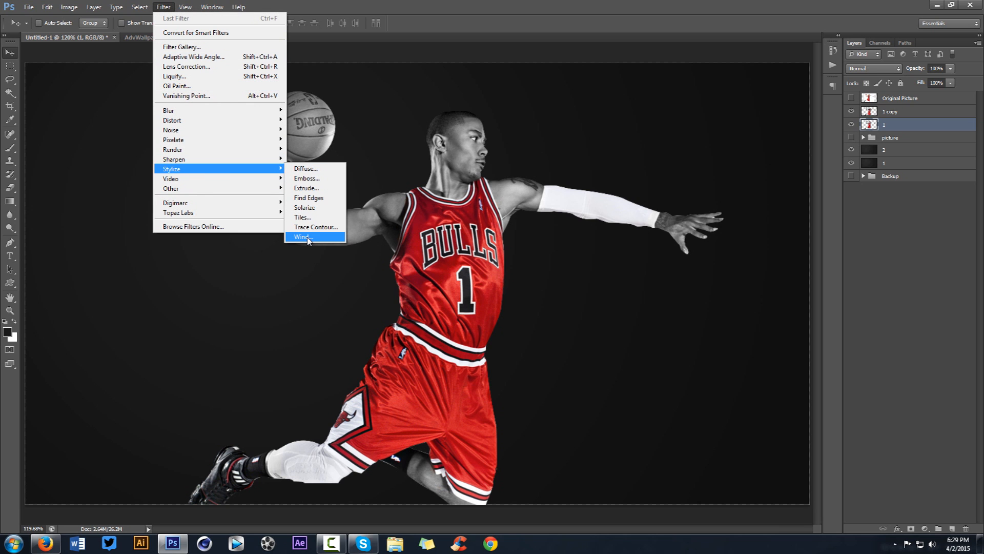
pyautogui.click(308, 238)
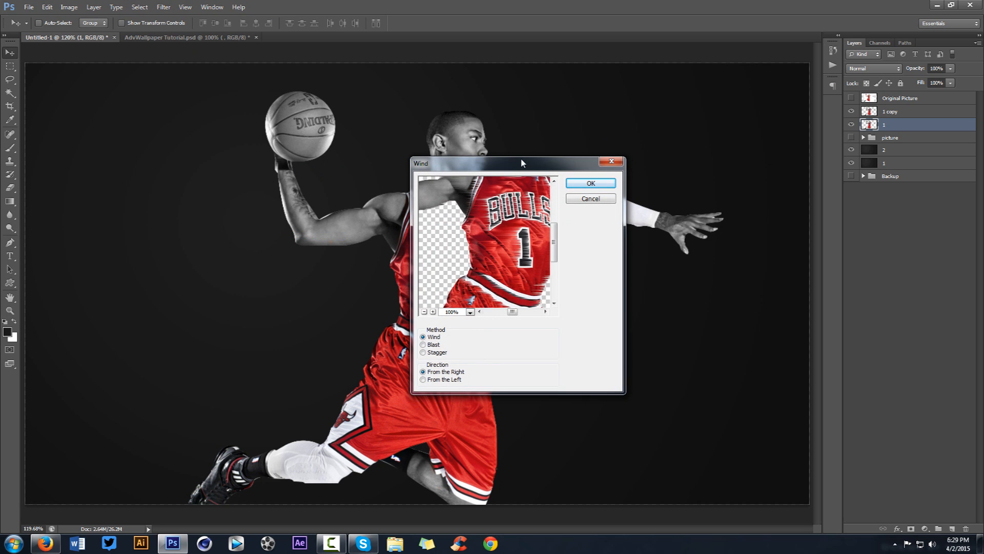
pyautogui.moveTo(500, 246); pyautogui.dragTo(569, 263)
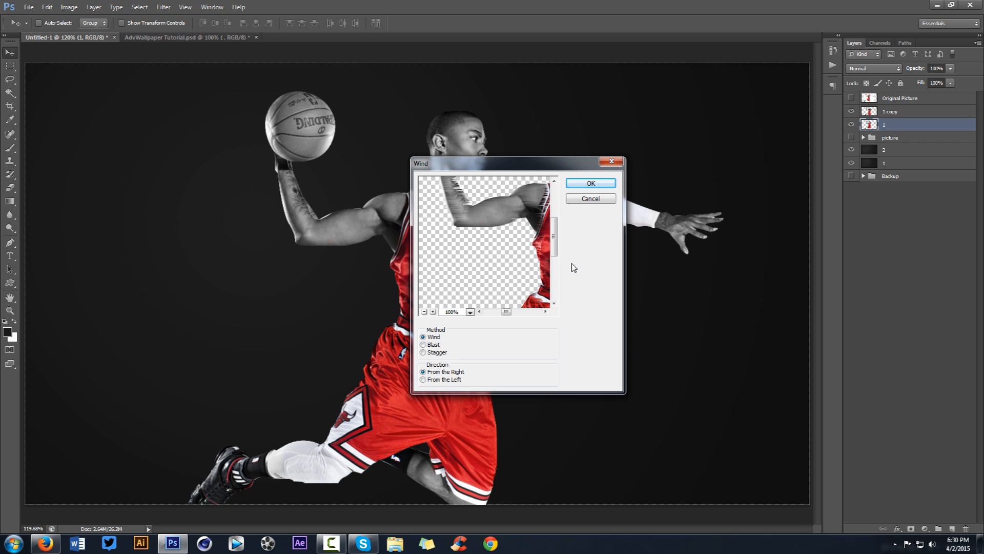
pyautogui.click(424, 353)
pyautogui.click(592, 184)
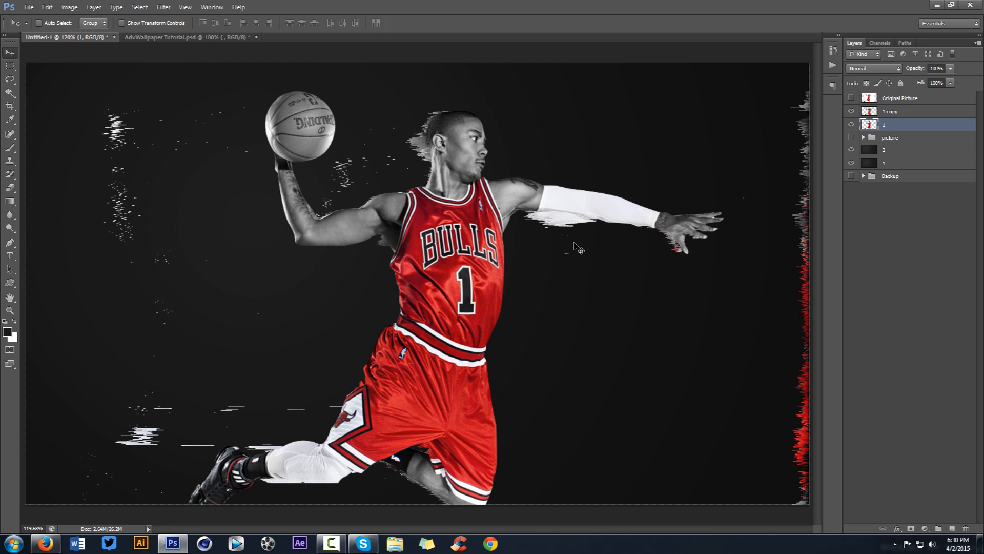
# Erase the stray wind streaks from the empty background behind the player and along the canvas edge beyond the outstretched hand
pyautogui.press('e')
pyautogui.scroll(-4, 261, 229)
pyautogui.moveTo(221, 224)
pyautogui.mouseDown()
pyautogui.moveTo(286, 231)
pyautogui.moveTo(264, 236)
pyautogui.moveTo(265, 89)
pyautogui.moveTo(277, 394)
pyautogui.moveTo(228, 212)
pyautogui.moveTo(200, 377)
pyautogui.moveTo(170, 425)
pyautogui.moveTo(253, 325)
pyautogui.mouseUp()
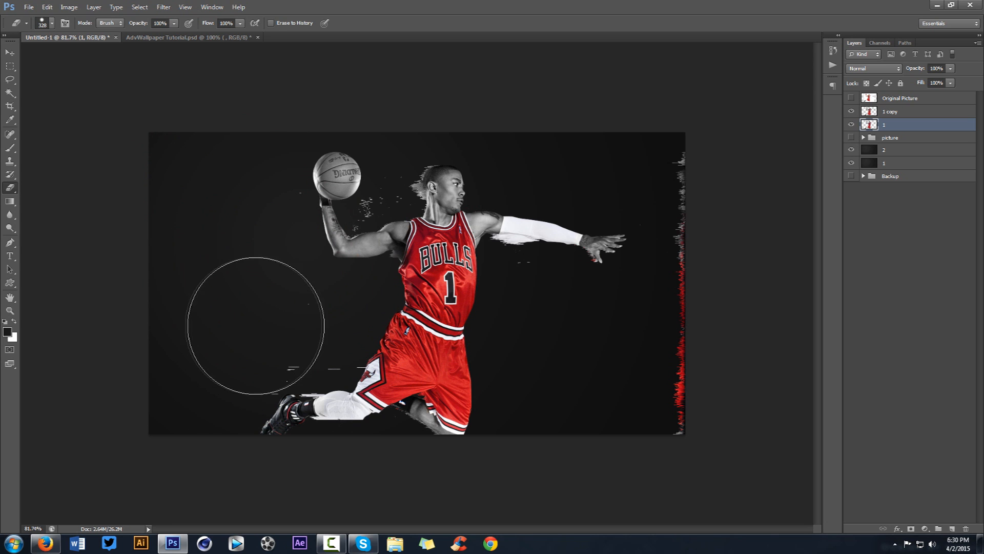
pyautogui.moveTo(698, 149)
pyautogui.mouseDown()
pyautogui.moveTo(715, 238)
pyautogui.moveTo(652, 475)
pyautogui.mouseUp()
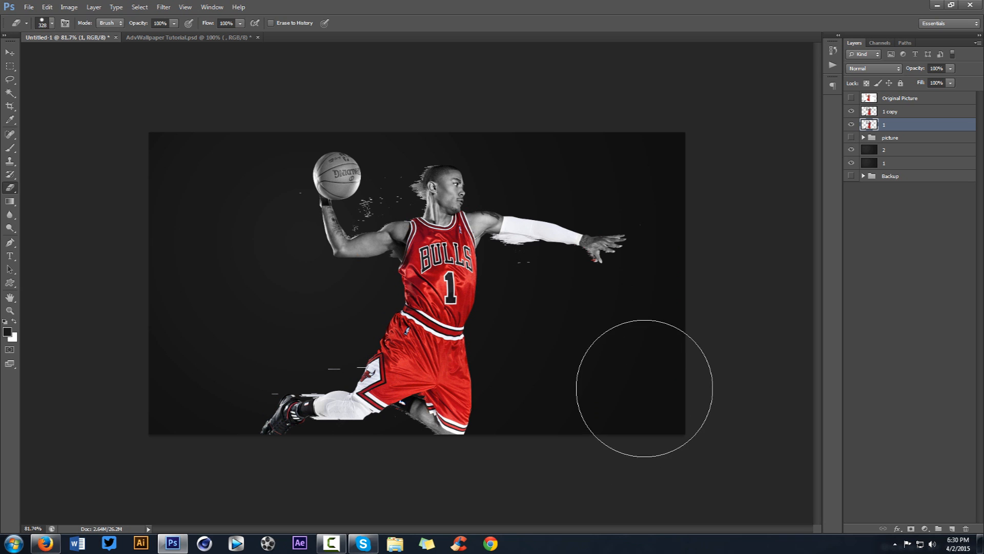
pyautogui.press('v')
pyautogui.hotkey('ctrl', '0')
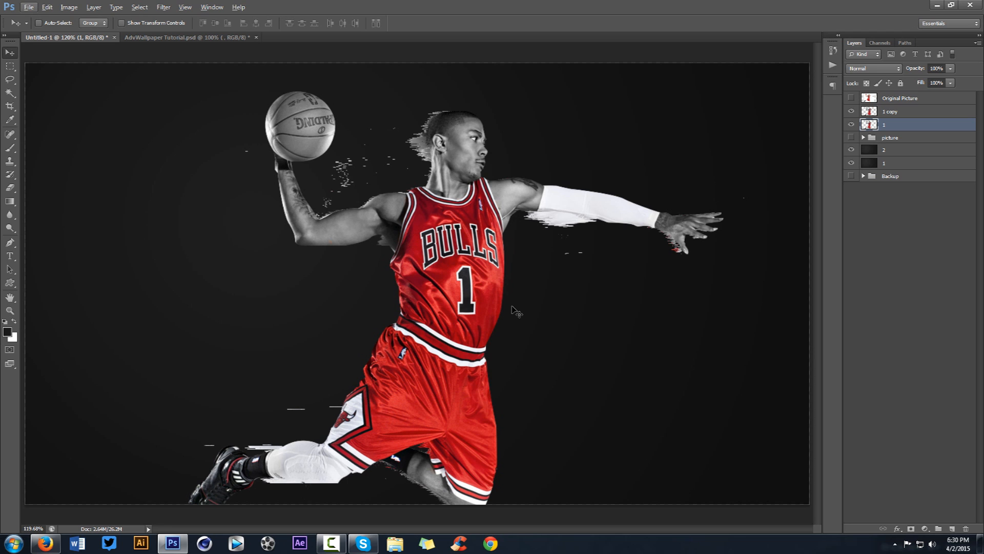
# Apply the Ripple distortion filter at Medium size to the lower player layer 1
pyautogui.click(163, 7)
pyautogui.moveTo(192, 123)
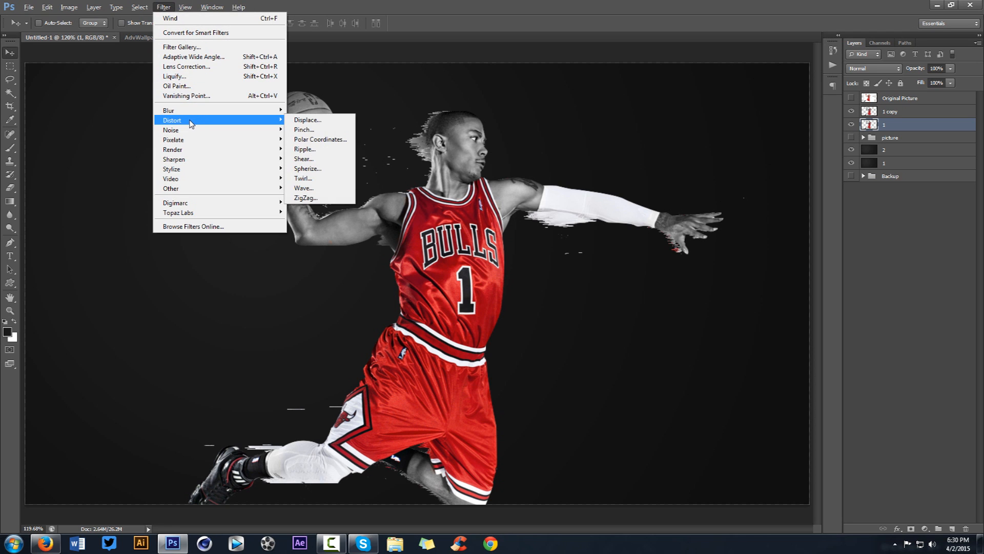
pyautogui.click(310, 149)
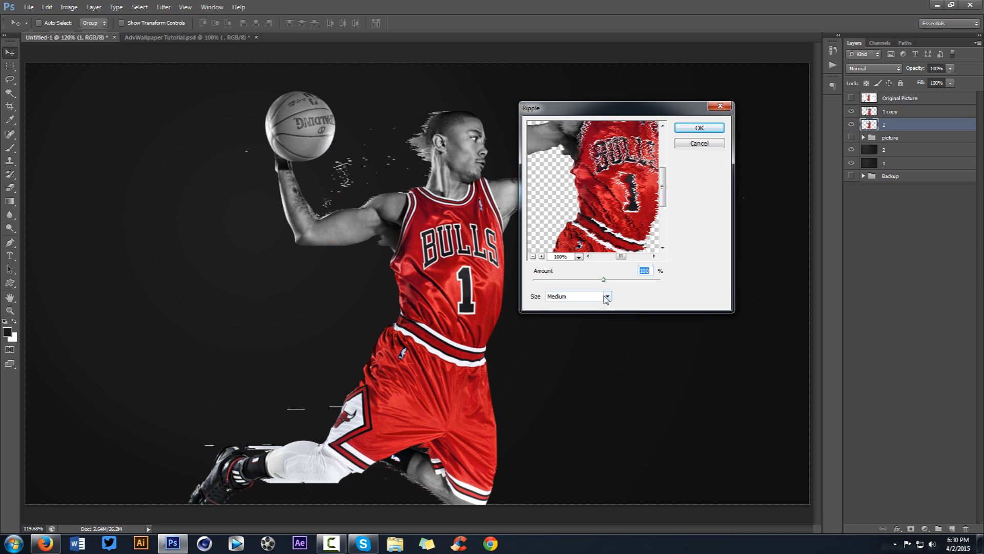
pyautogui.click(702, 129)
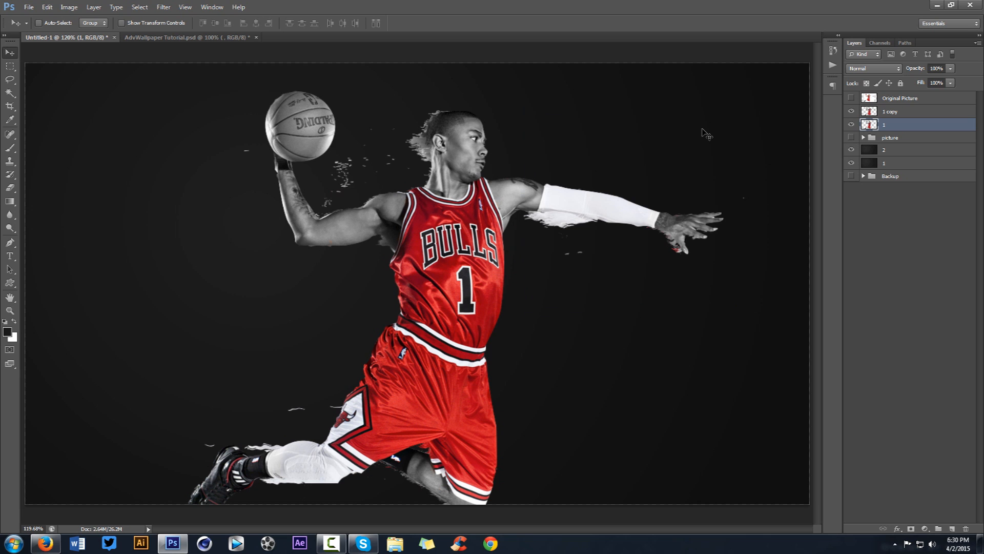
# Compare the working image with the finished wallpaper in AdvWallpaper Tutorial.psd
pyautogui.click(187, 38)
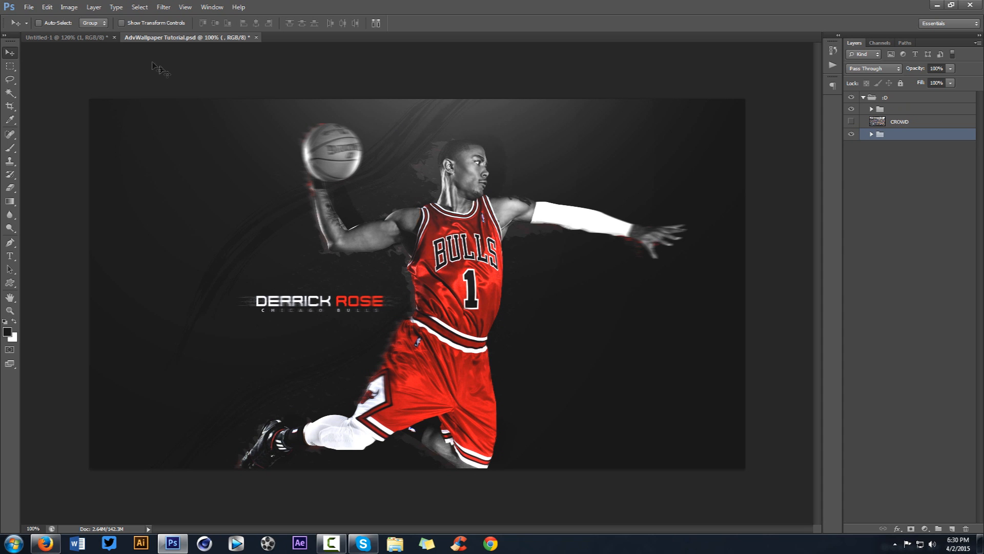
pyautogui.click(78, 38)
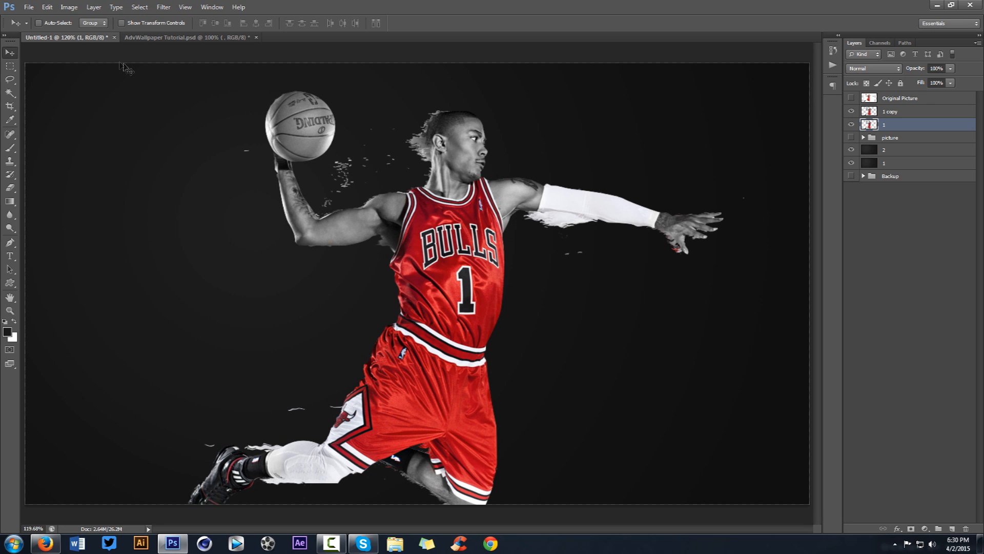
pyautogui.click(188, 37)
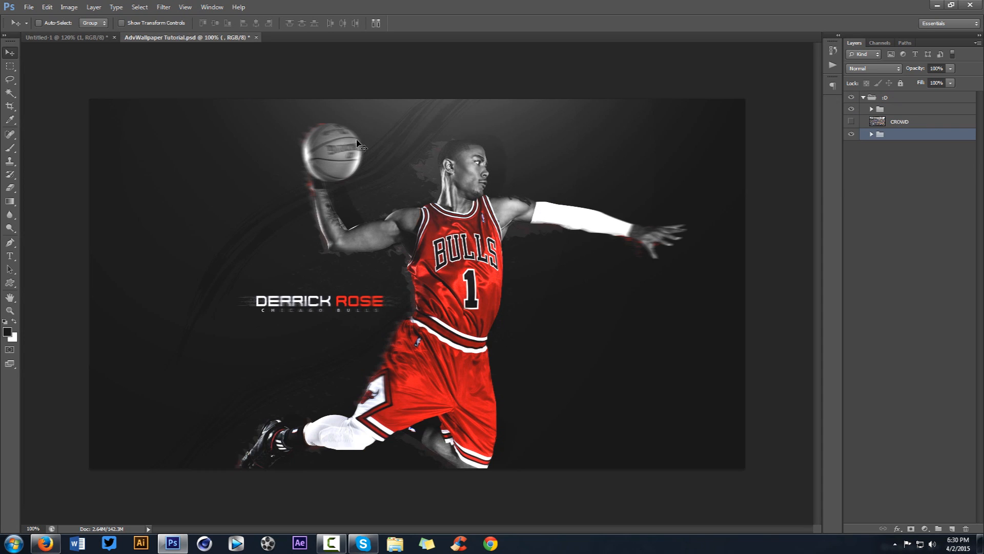
pyautogui.click(92, 36)
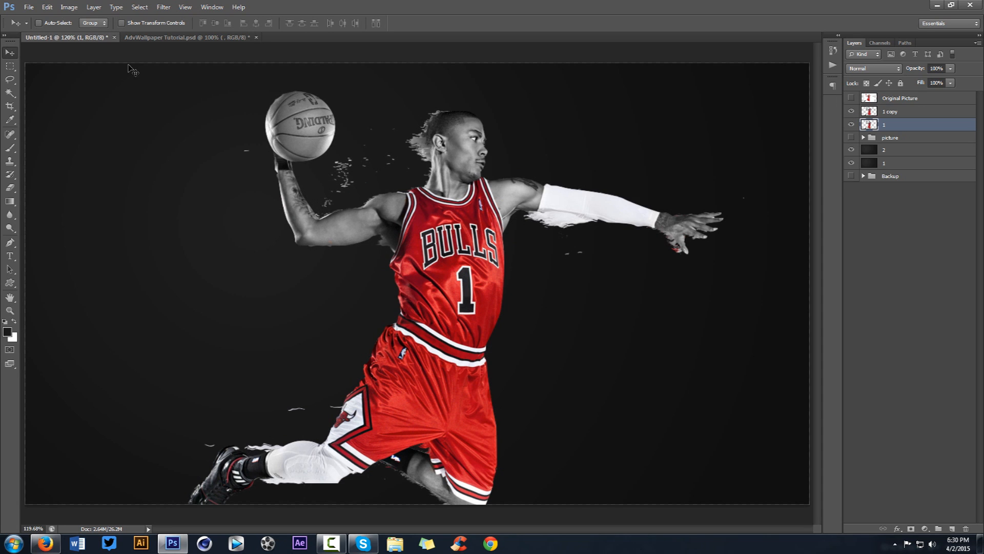
# Create a new layer beneath player layer 1 and choose the 685 px splatter brush preset for painting
pyautogui.moveTo(788, 165); pyautogui.dragTo(900, 137)
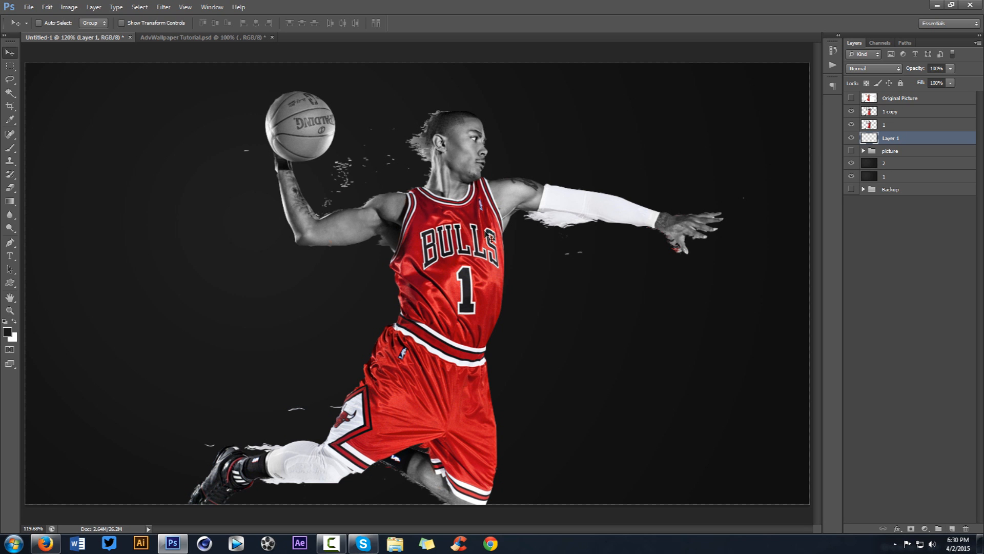
pyautogui.press('b')
pyautogui.keyDown('alt'); pyautogui.rightClick(466, 233); pyautogui.keyUp('alt')
pyautogui.moveTo(499, 234); pyautogui.dragTo(542, 229)
pyautogui.rightClick(468, 231)
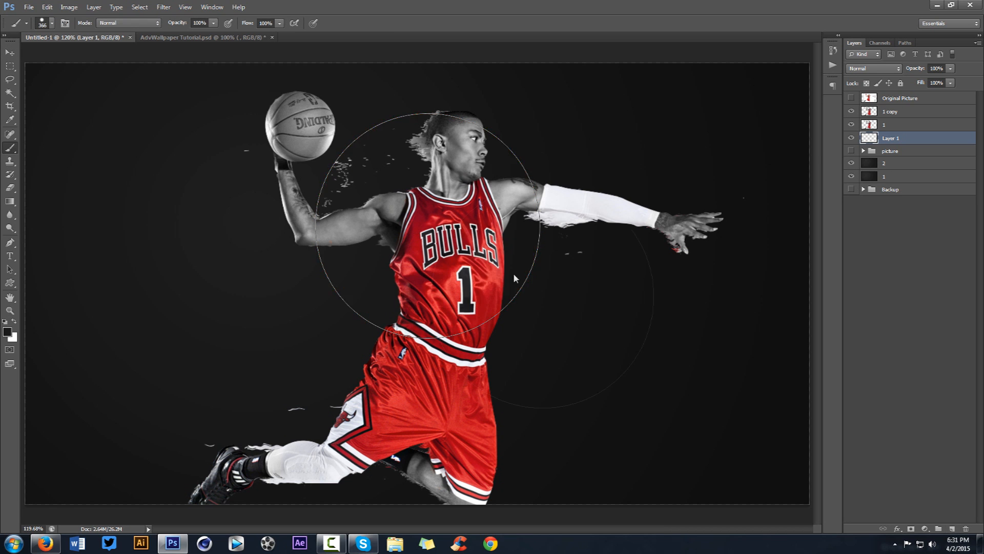
pyautogui.scroll(-1, 584, 334)
pyautogui.scroll(-2, 584, 334)
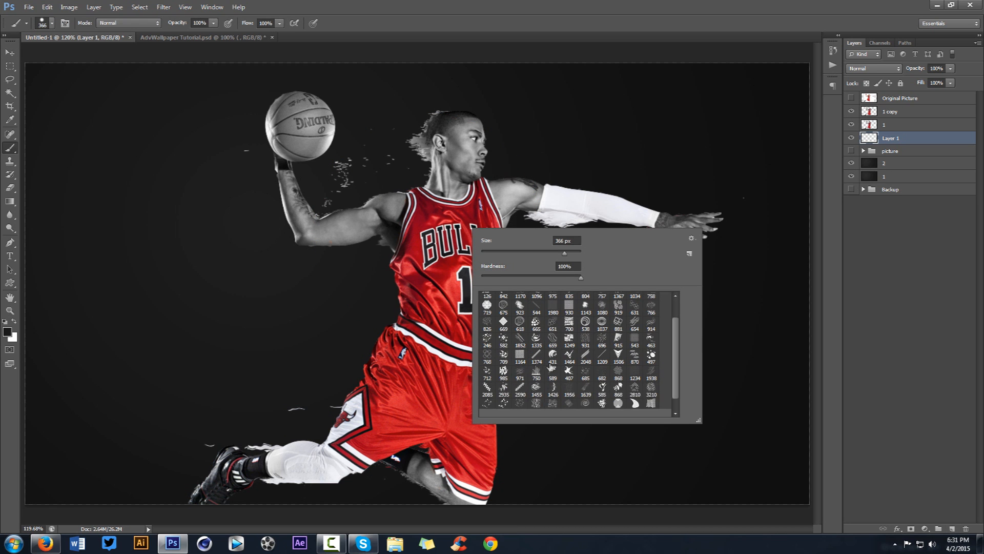
pyautogui.click(602, 327)
pyautogui.click(585, 326)
pyautogui.click(602, 360)
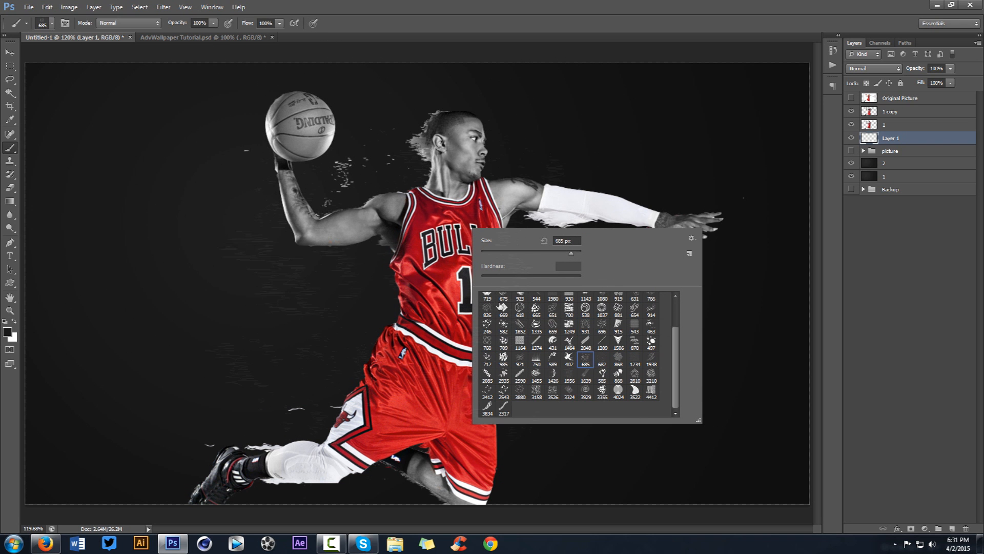
# Sample the red of the player's shorts and paint small red specks around the raised arm, ball and outstretched hand
pyautogui.moveTo(398, 240); pyautogui.dragTo(189, 233)
pyautogui.moveTo(352, 258); pyautogui.dragTo(422, 287)
pyautogui.keyDown('alt'); pyautogui.click(420, 359); pyautogui.keyUp('alt')
pyautogui.moveTo(320, 219); pyautogui.dragTo(308, 221)
pyautogui.click(285, 207)
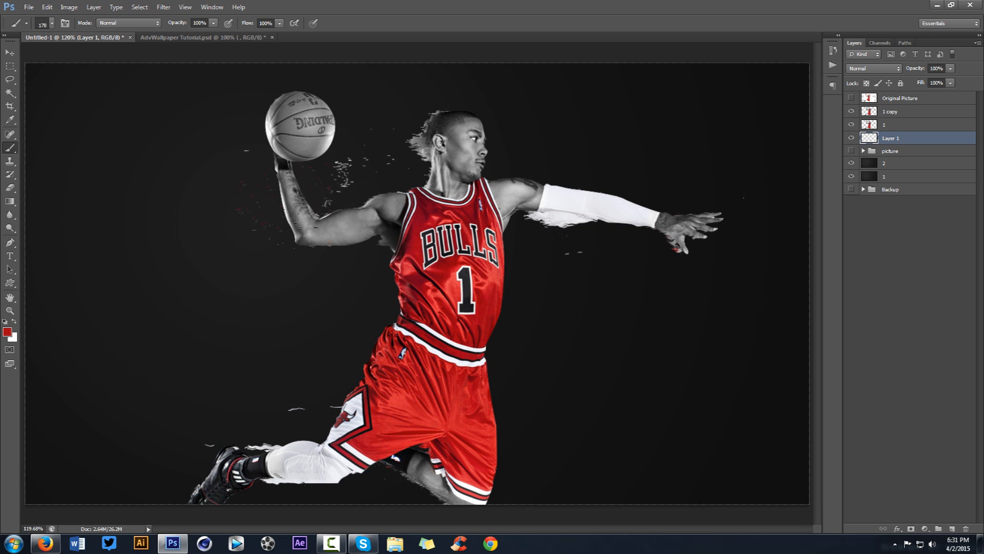
pyautogui.moveTo(265, 162); pyautogui.dragTo(250, 162)
pyautogui.moveTo(694, 235)
pyautogui.mouseDown()
pyautogui.moveTo(660, 235)
pyautogui.moveTo(689, 212)
pyautogui.mouseUp()
pyautogui.press('v')
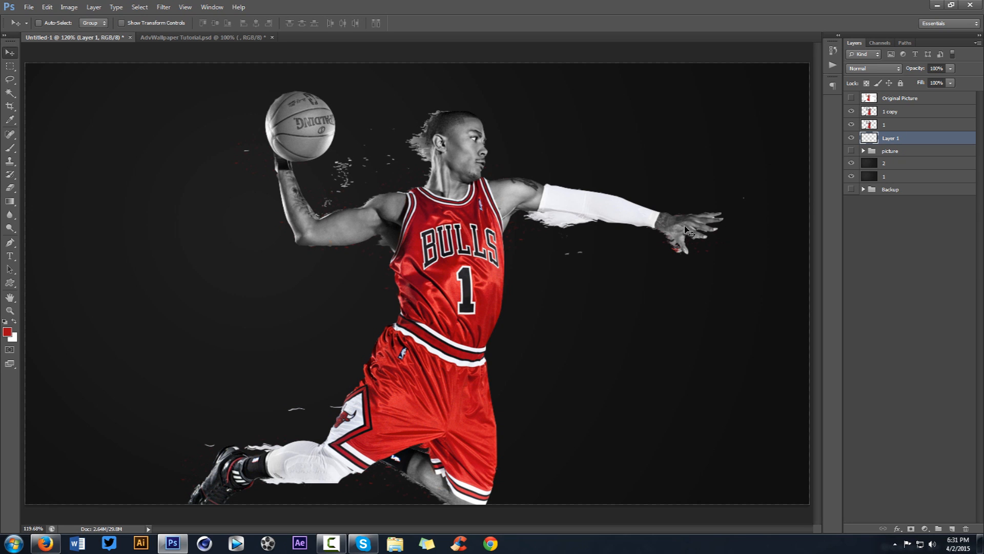
# Add another layer above the red specks and paint white streaks behind the head, torso and legs with the 685 px splatter brush
pyautogui.click(952, 529)
pyautogui.press('b')
pyautogui.rightClick(513, 258)
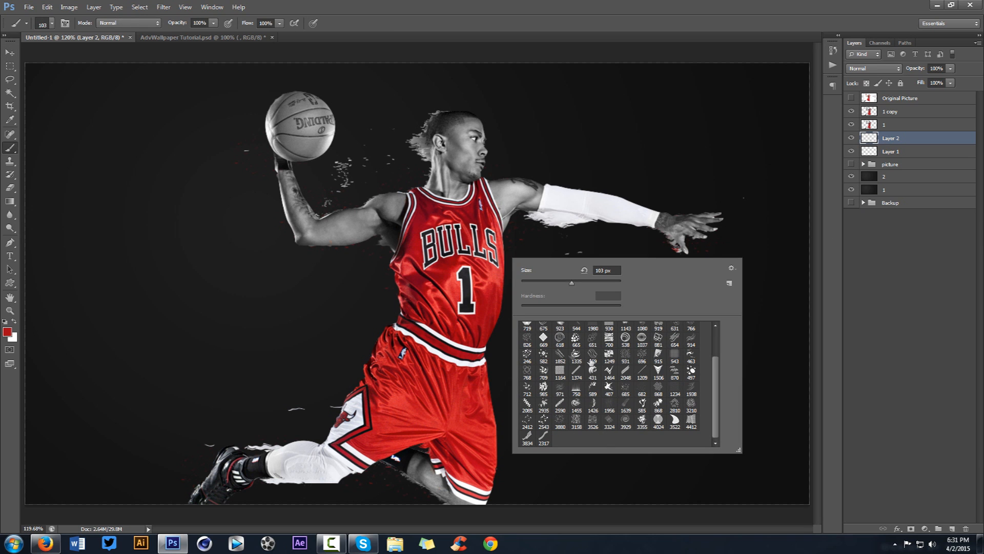
pyautogui.click(625, 389)
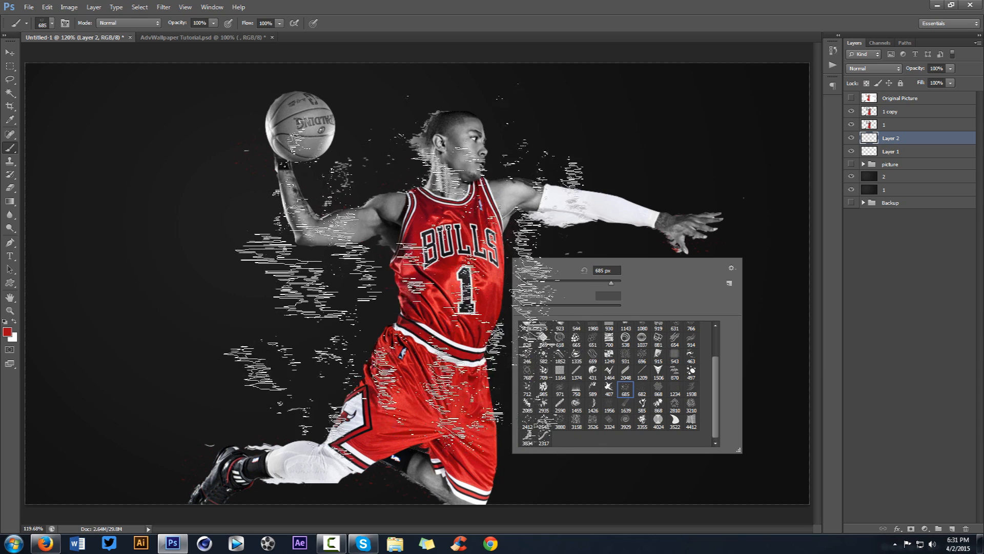
pyautogui.moveTo(427, 274)
pyautogui.mouseDown()
pyautogui.moveTo(313, 271)
pyautogui.moveTo(379, 287)
pyautogui.moveTo(370, 421)
pyautogui.moveTo(333, 405)
pyautogui.mouseUp()
pyautogui.press('x')
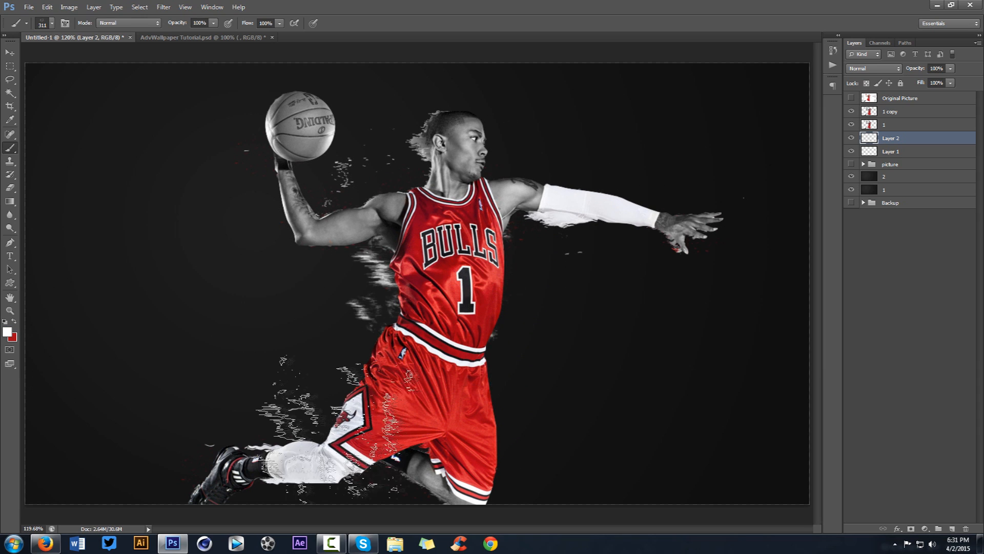
pyautogui.moveTo(439, 176)
pyautogui.mouseDown()
pyautogui.moveTo(375, 195)
pyautogui.moveTo(410, 328)
pyautogui.mouseUp()
# Break up and thin out the white streaks using a splatter-shaped eraser of about 687 px
pyautogui.press('e')
pyautogui.rightClick(356, 223)
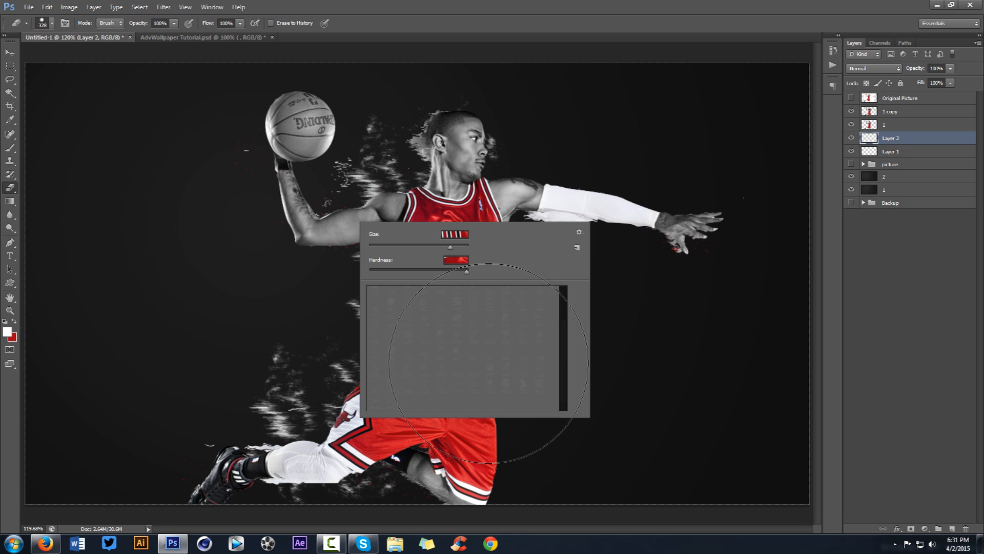
pyautogui.click(473, 319)
pyautogui.moveTo(459, 247); pyautogui.dragTo(454, 247)
pyautogui.press('Return')
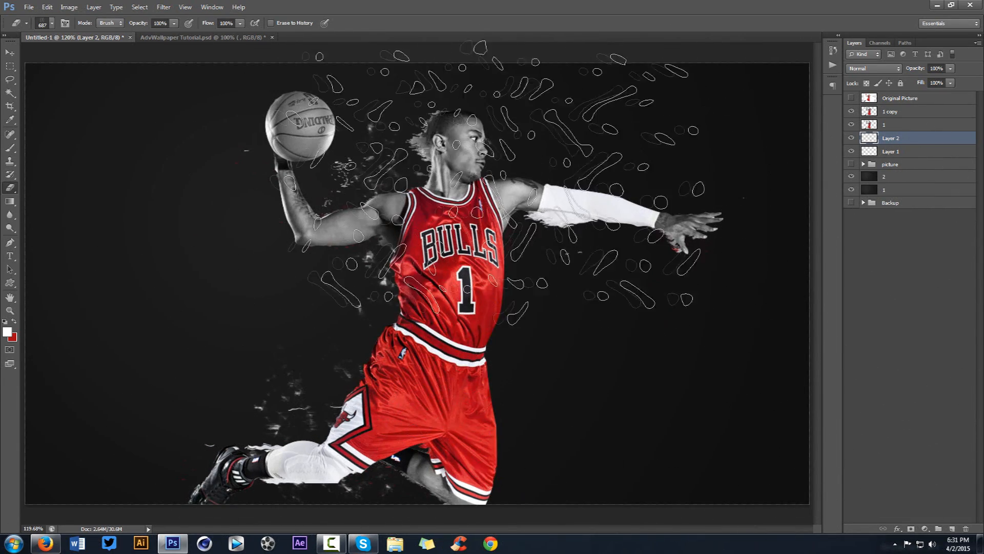
# Set the blend mode of Layer 2 to Overlay
pyautogui.press('v')
pyautogui.click(878, 70)
pyautogui.click(876, 203)
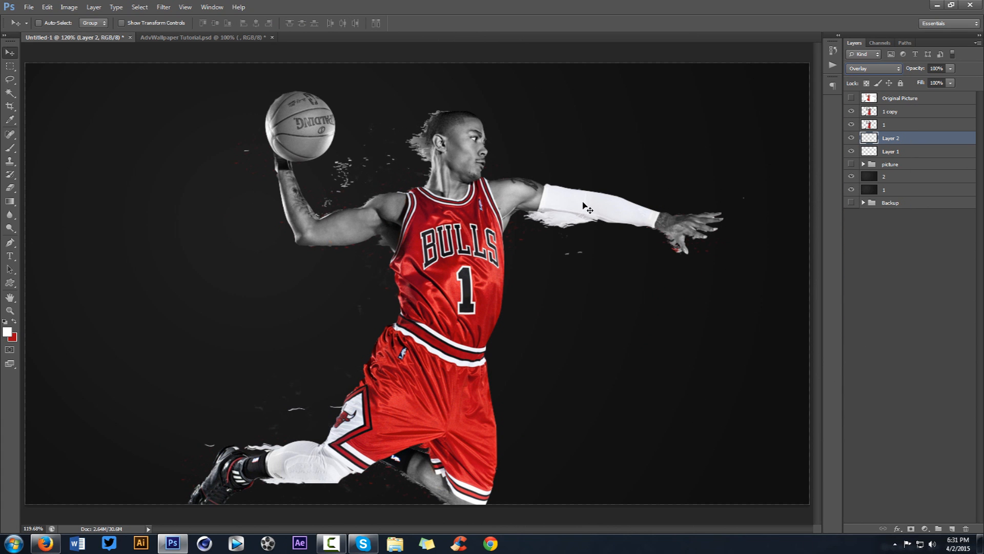
# Add a Curves adjustment layer above 1 copy and shape an S-curve with raised highlights and lowered shadows
pyautogui.scroll(-2, 587, 207)
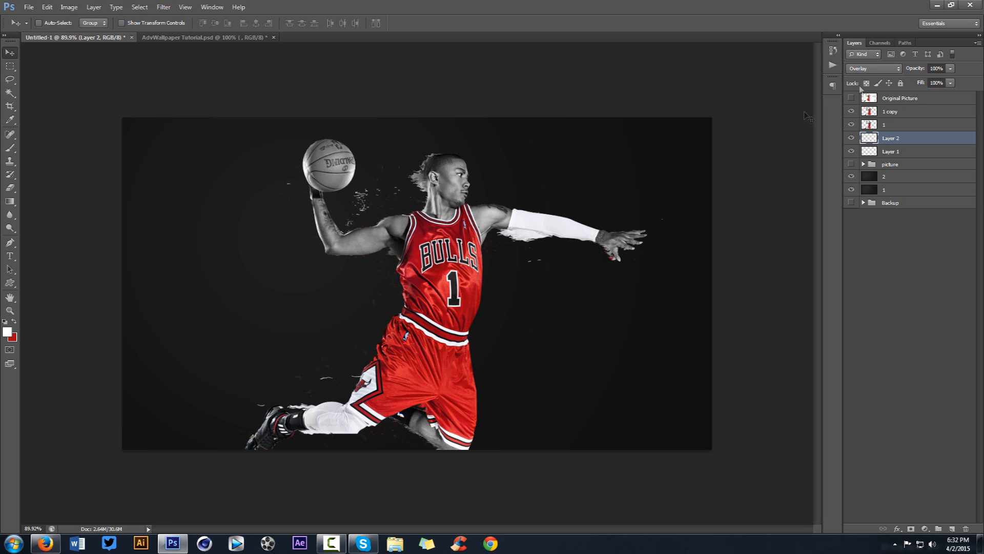
pyautogui.click(889, 112)
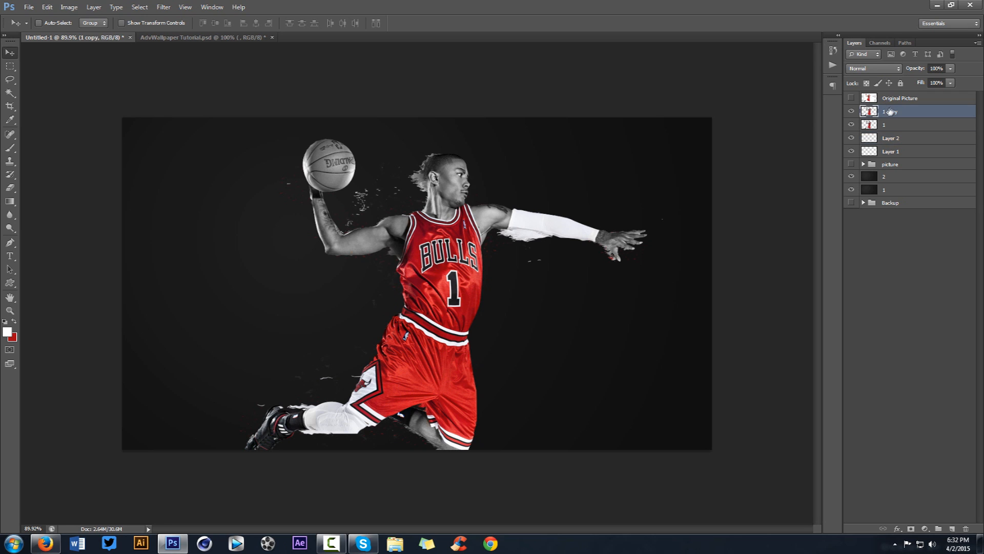
pyautogui.click(925, 529)
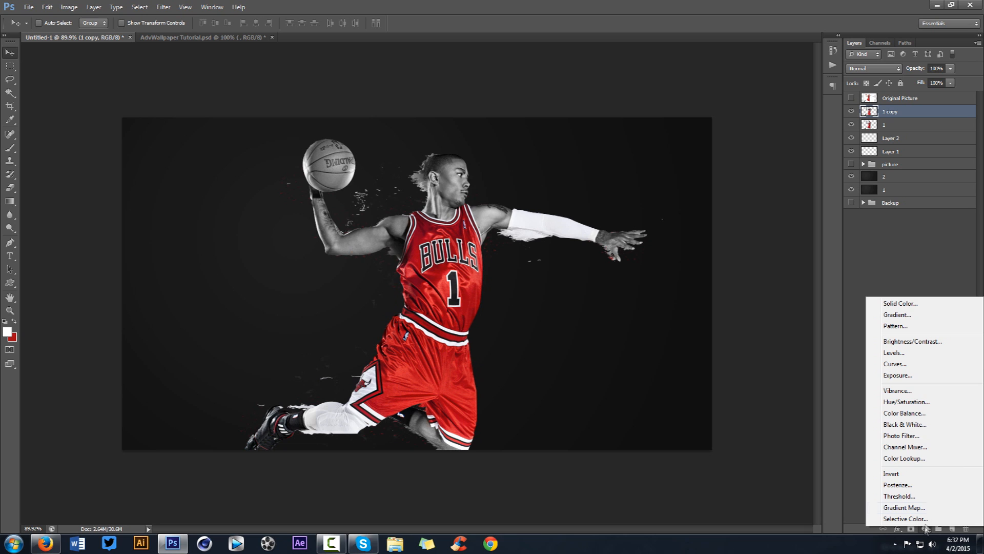
pyautogui.click(911, 364)
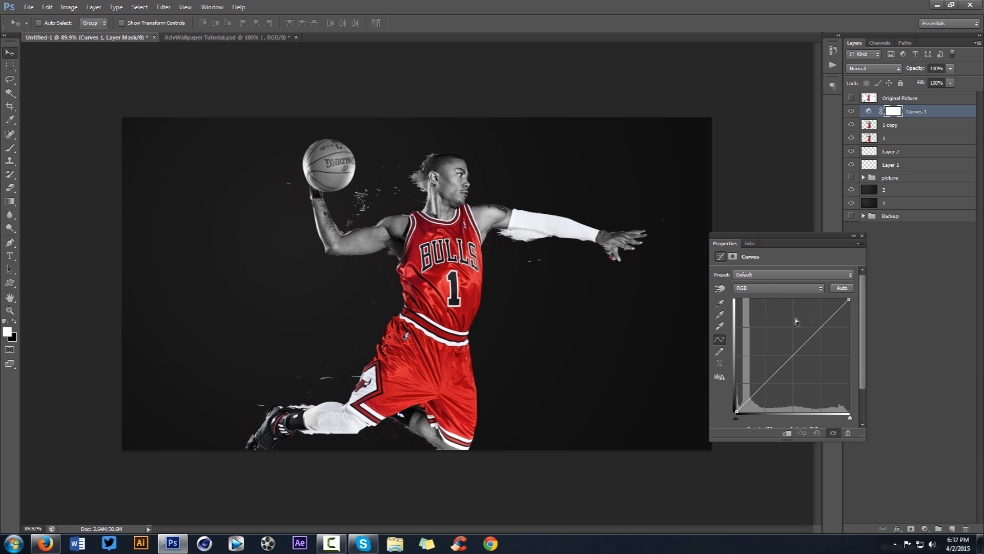
pyautogui.moveTo(816, 329); pyautogui.dragTo(814, 322)
pyautogui.moveTo(765, 371); pyautogui.dragTo(767, 387)
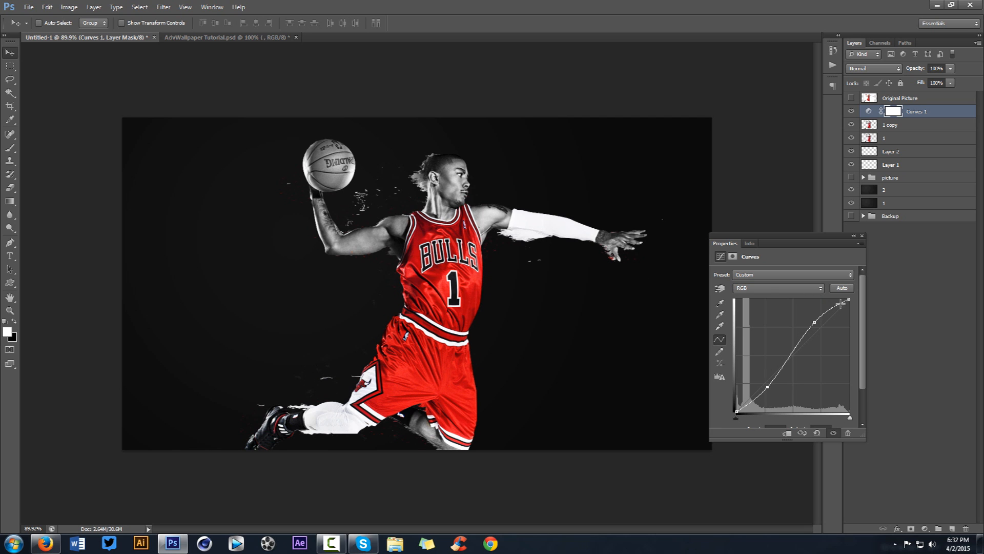
# Fine-tune the upper point of the Curves 1 adjustment to soften the highlight boost slightly
pyautogui.moveTo(815, 322); pyautogui.dragTo(817, 321)
pyautogui.moveTo(817, 329)
pyautogui.mouseDown()
pyautogui.moveTo(852, 328)
pyautogui.moveTo(764, 324)
pyautogui.moveTo(791, 341)
pyautogui.moveTo(802, 406)
pyautogui.moveTo(847, 343)
pyautogui.moveTo(810, 313)
pyautogui.moveTo(813, 324)
pyautogui.mouseUp()
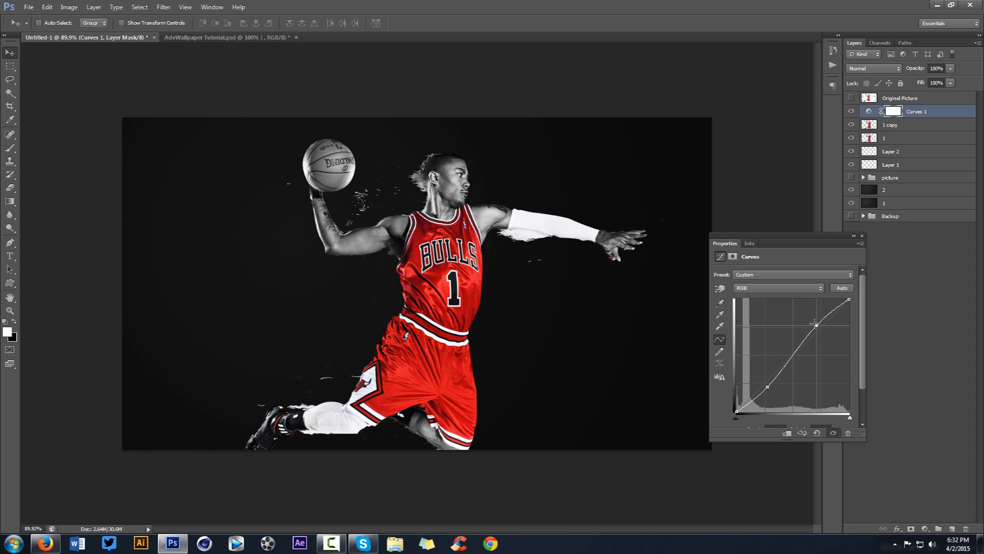
pyautogui.click(862, 235)
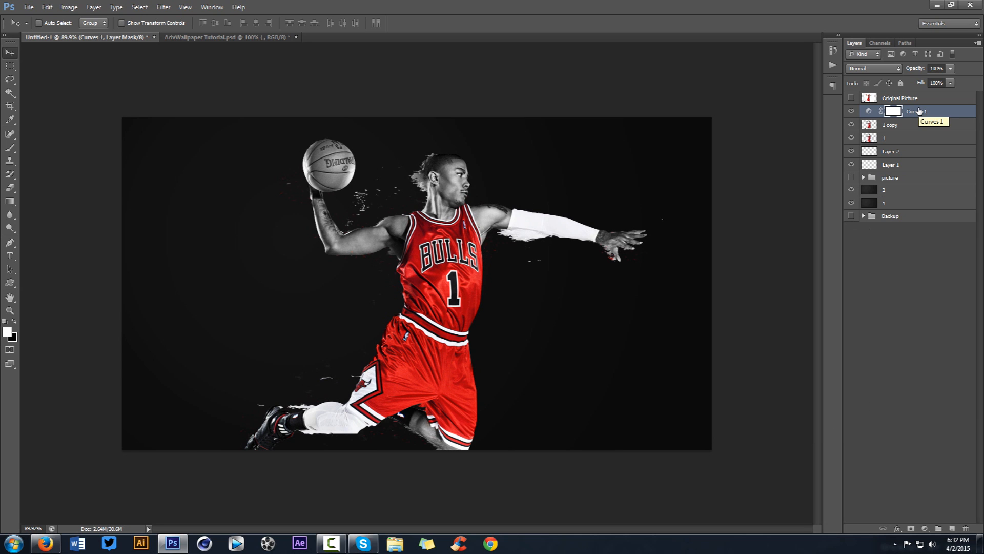
# Add an Exposure adjustment layer above Curves 1 with offset +0.0152 and gamma correction 0.78
pyautogui.click(925, 528)
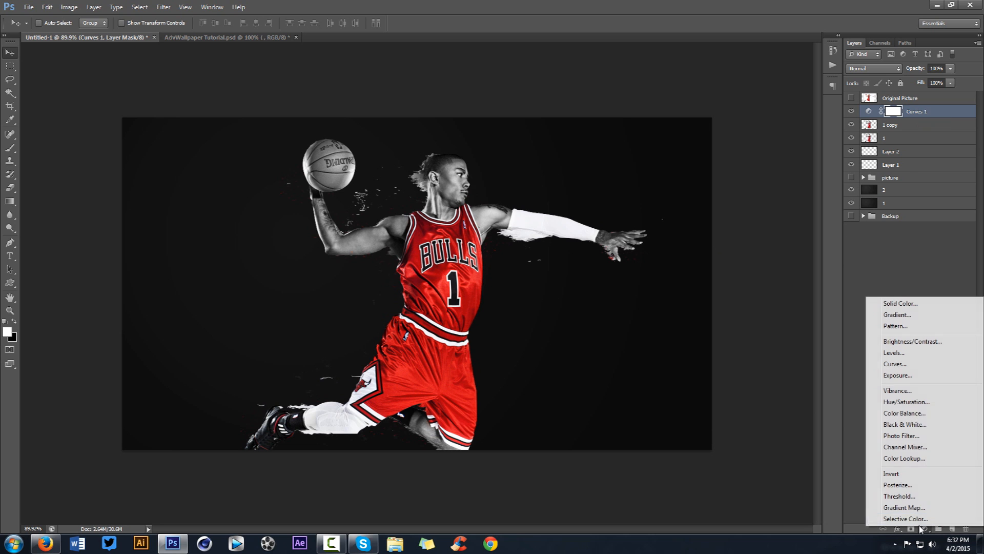
pyautogui.click(900, 376)
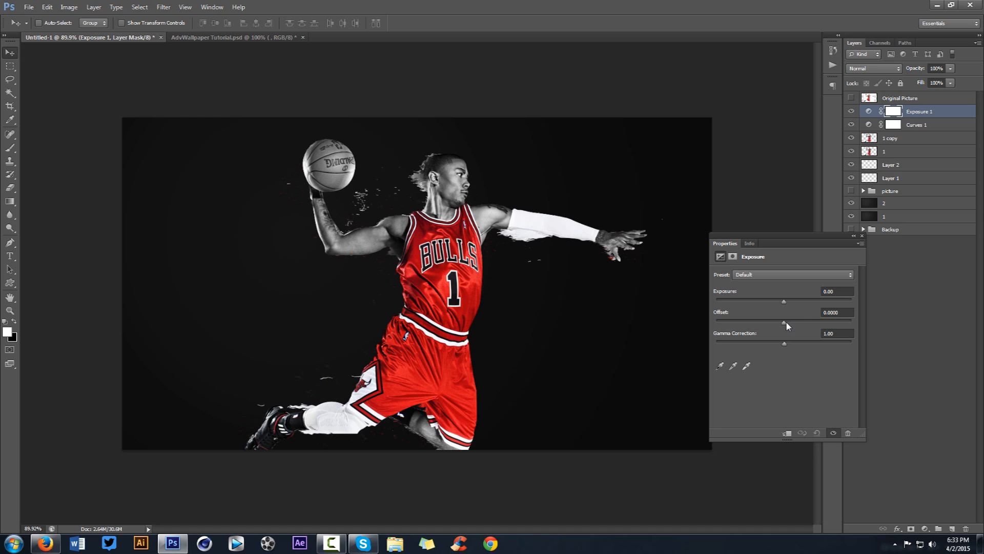
pyautogui.moveTo(786, 321); pyautogui.dragTo(787, 322)
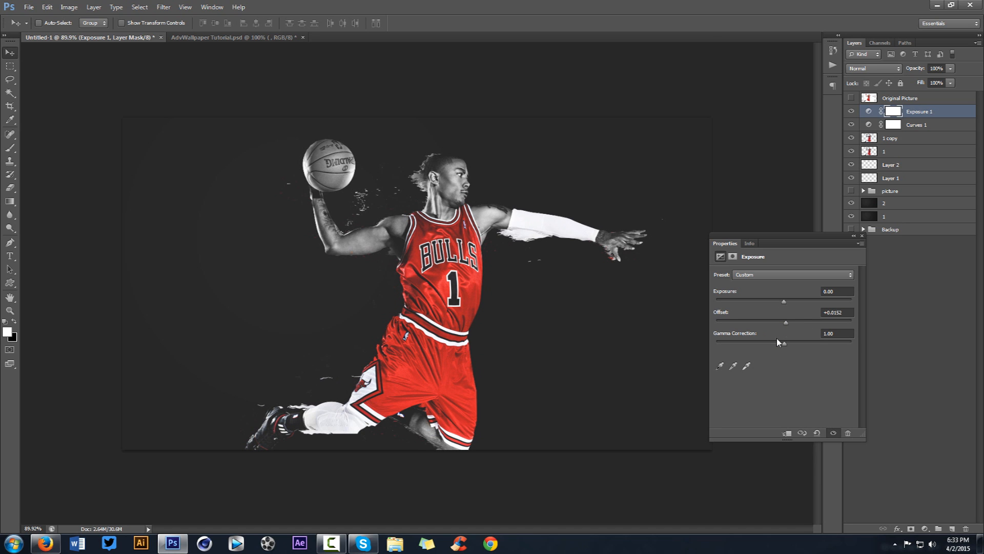
pyautogui.moveTo(785, 343)
pyautogui.mouseDown()
pyautogui.moveTo(833, 346)
pyautogui.moveTo(788, 347)
pyautogui.mouseUp()
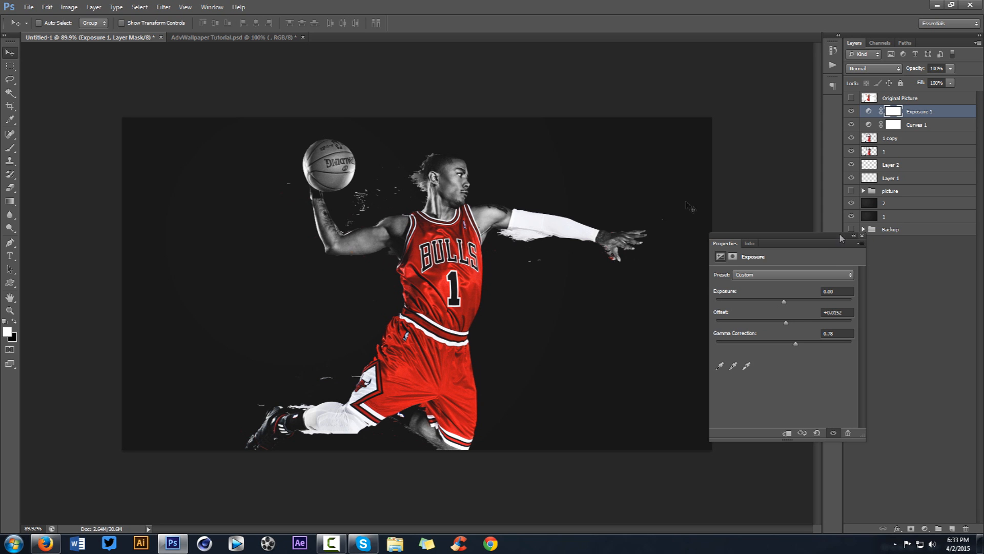
pyautogui.click(862, 235)
# Add a new layer above Exposure 1 and paint a soft white glow at the canvas's top centre with a 1125 px round brush
pyautogui.click(241, 37)
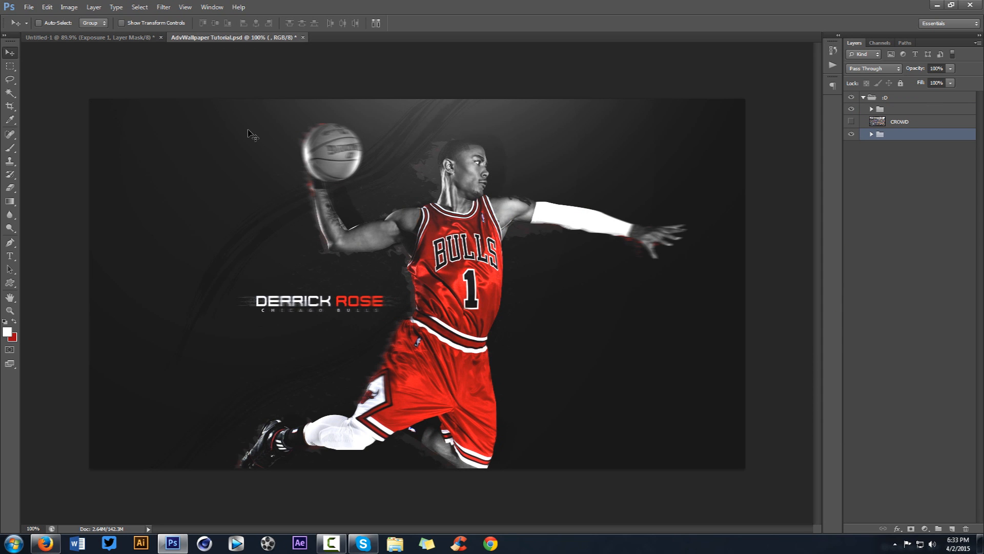
pyautogui.click(67, 36)
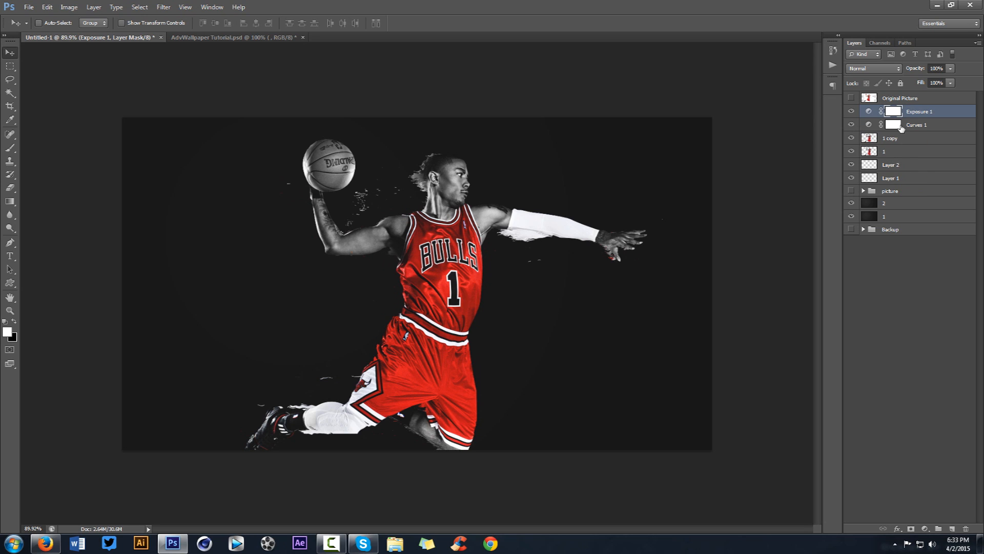
pyautogui.click(950, 528)
pyautogui.press('b')
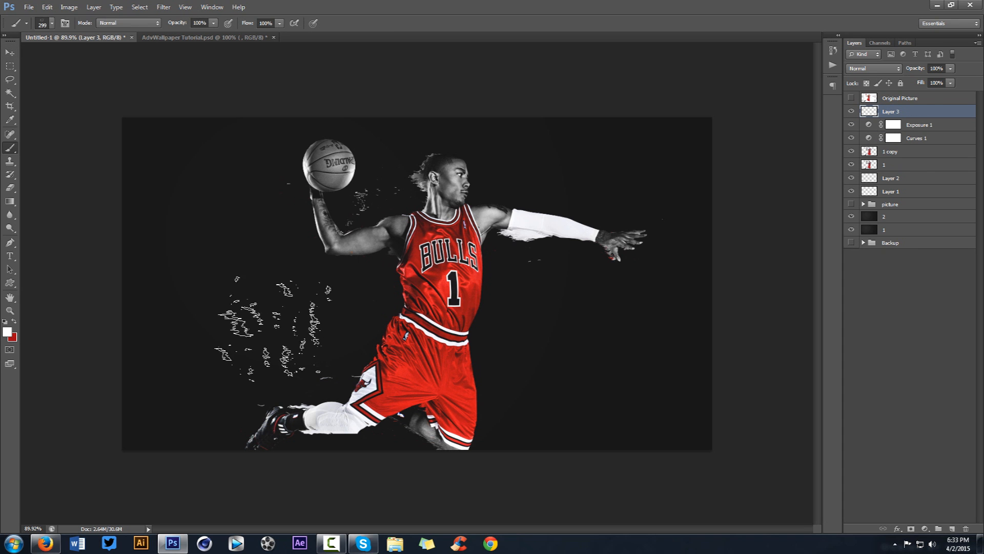
pyautogui.rightClick(387, 227)
pyautogui.scroll(3, 487, 348)
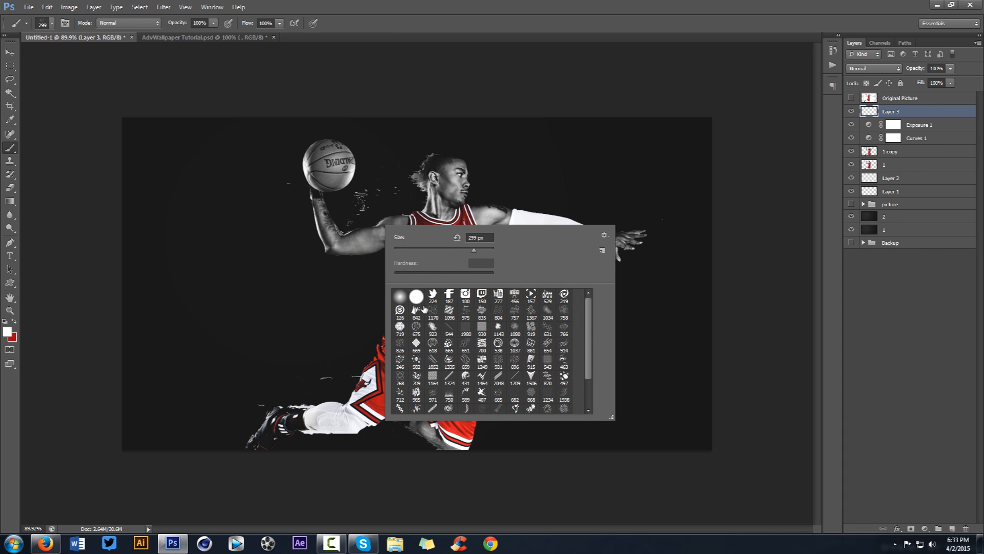
pyautogui.moveTo(209, 245)
pyautogui.mouseDown()
pyautogui.moveTo(450, 251)
pyautogui.moveTo(344, 251)
pyautogui.mouseUp()
pyautogui.scroll(-2, 344, 251)
pyautogui.moveTo(390, 204)
pyautogui.mouseDown()
pyautogui.moveTo(413, 186)
pyautogui.moveTo(408, 198)
pyautogui.mouseUp()
pyautogui.click(426, 136)
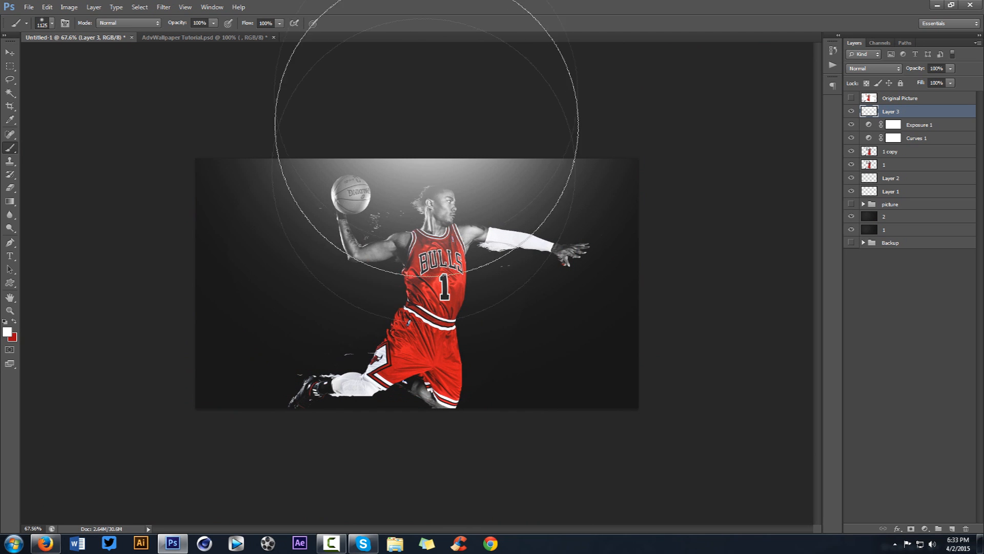
# Lower the opacity of the white glow layer to 31%
pyautogui.scroll(2, 405, 267)
pyautogui.scroll(1, 401, 262)
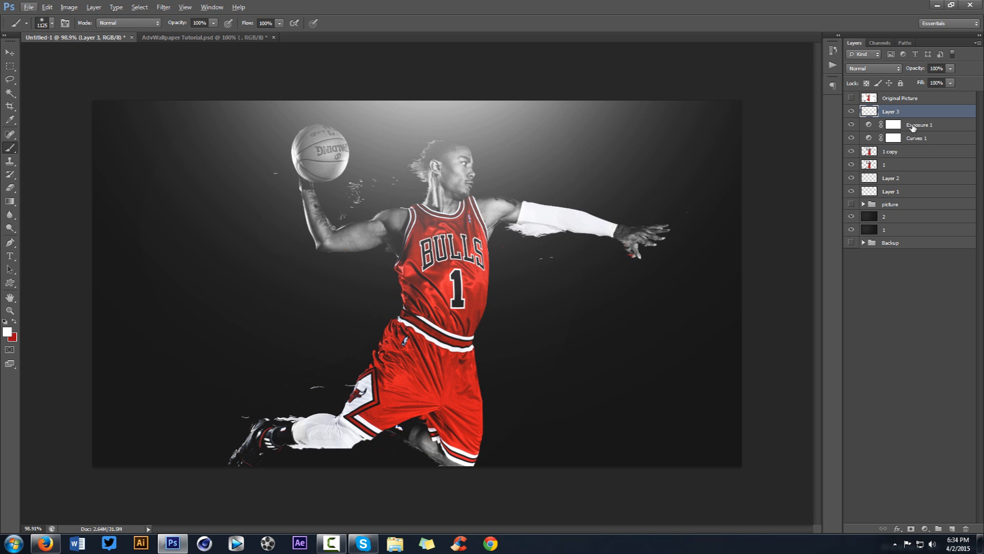
pyautogui.click(950, 68)
pyautogui.moveTo(949, 79); pyautogui.dragTo(917, 80)
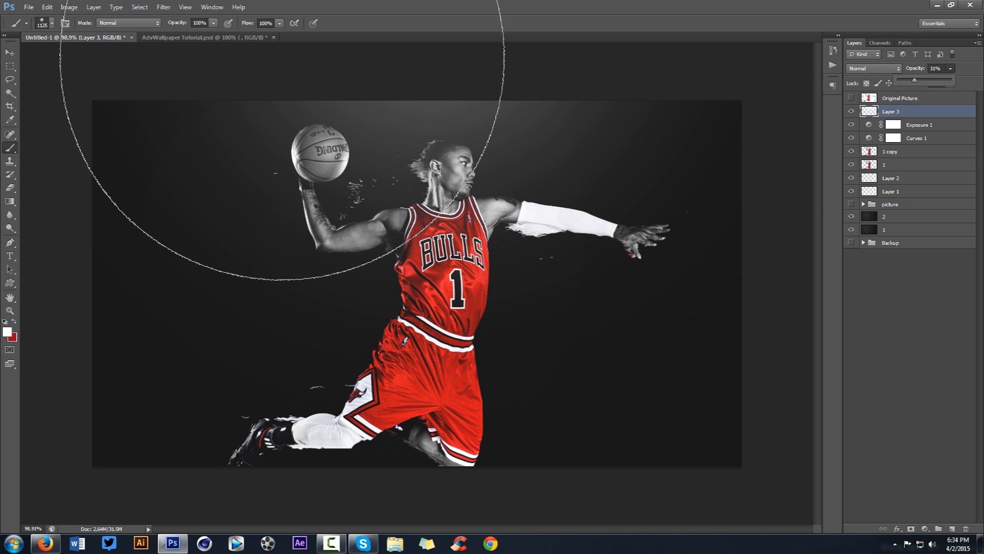
pyautogui.click(163, 7)
pyautogui.moveTo(195, 130)
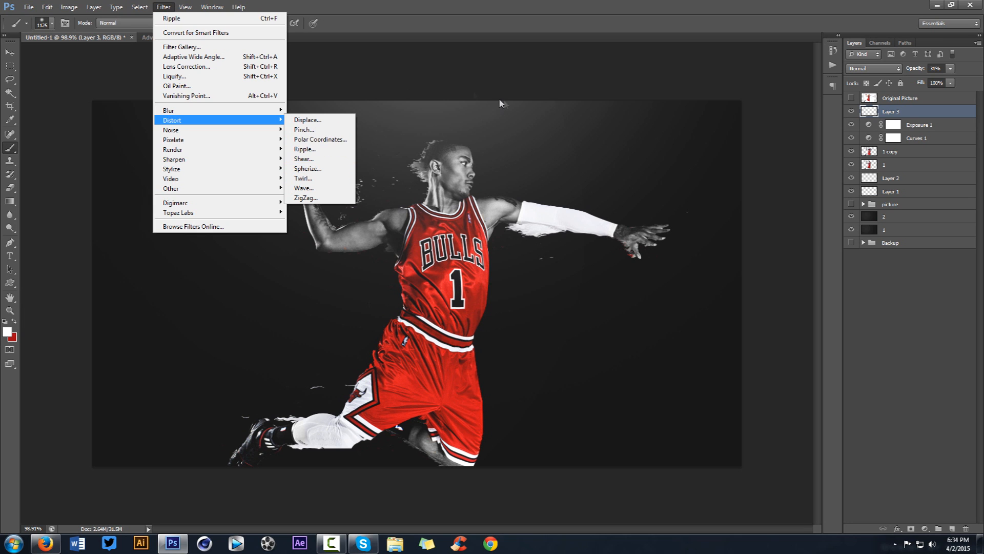
pyautogui.click(147, 38)
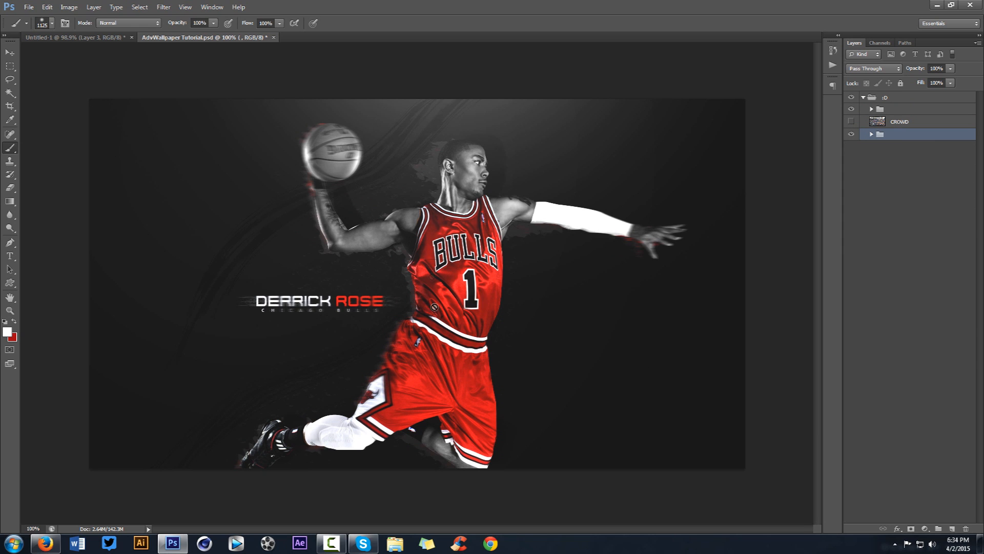
pyautogui.click(78, 38)
# Duplicate all layers from Layer 3 down to background layer 1 and merge the copies into one layer
pyautogui.press('v')
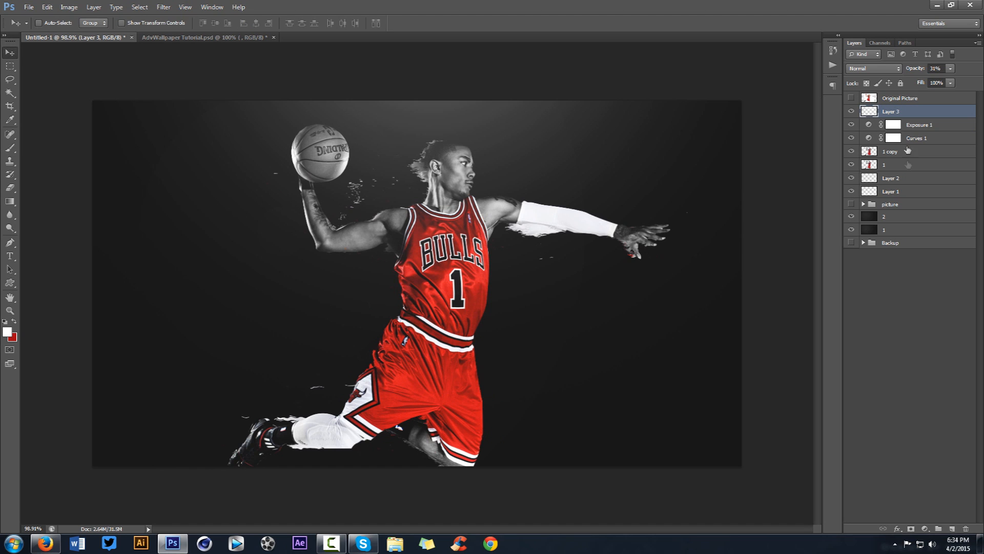
pyautogui.keyDown('shift'); pyautogui.click(903, 234); pyautogui.keyUp('shift')
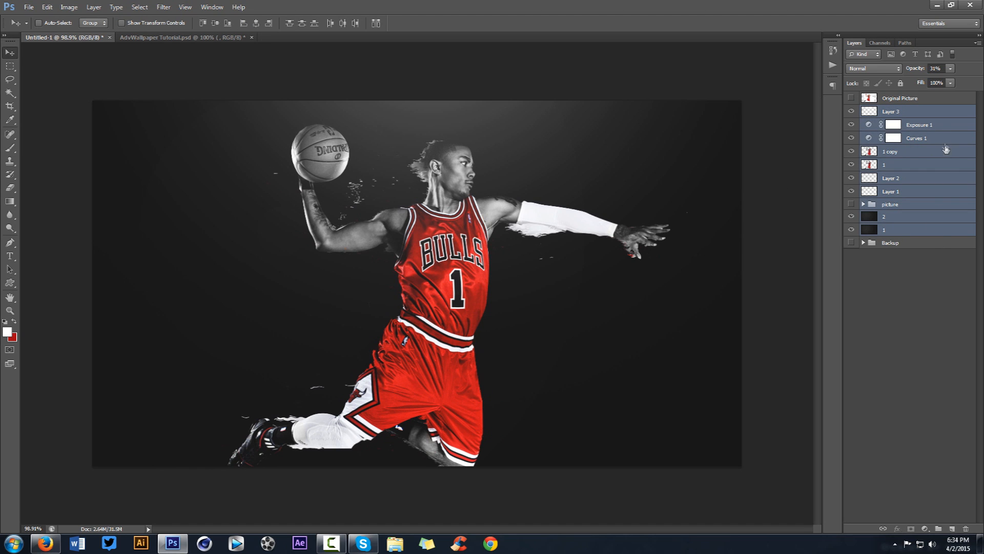
pyautogui.click(917, 117)
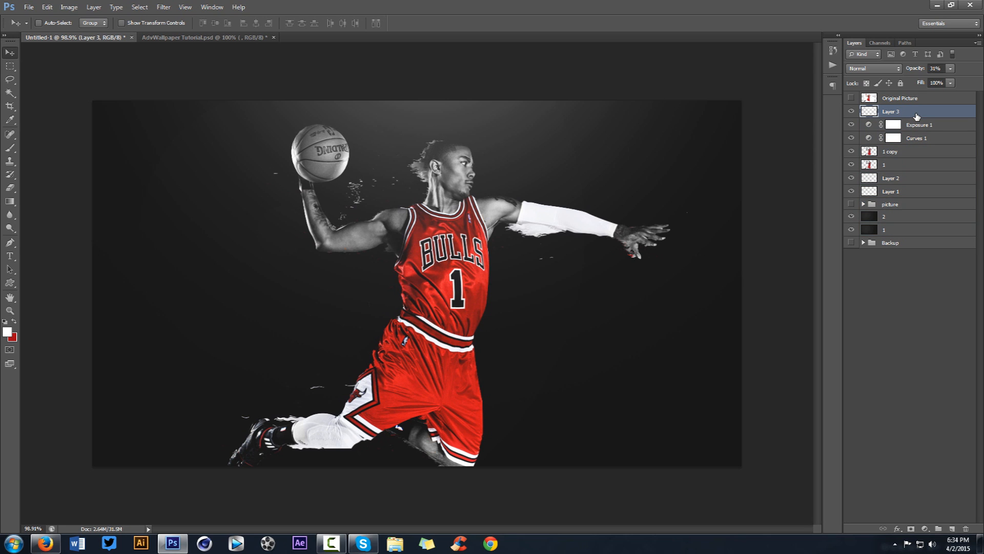
pyautogui.keyDown('shift'); pyautogui.click(905, 234); pyautogui.keyUp('shift')
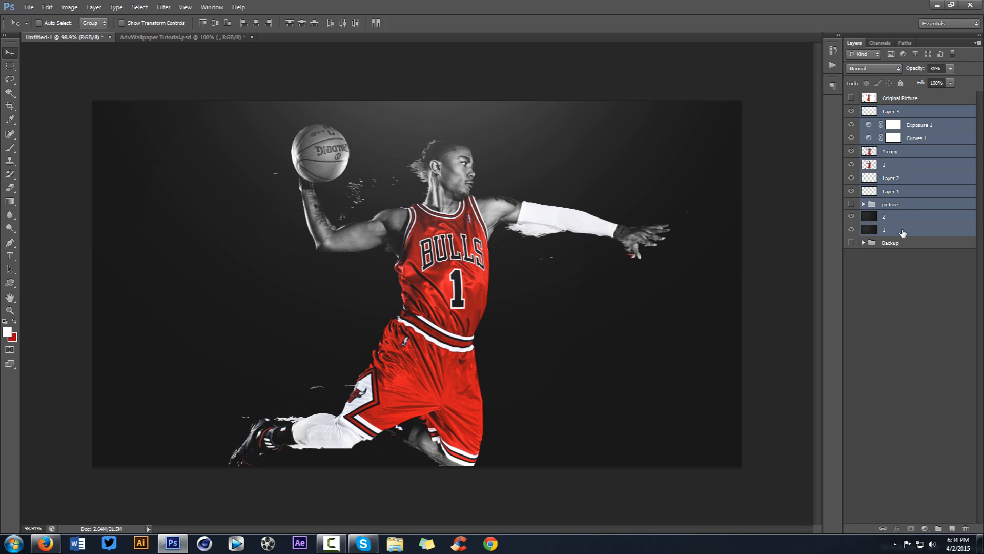
pyautogui.hotkey('ctrl', 'j')
pyautogui.hotkey('ctrl', 'e')
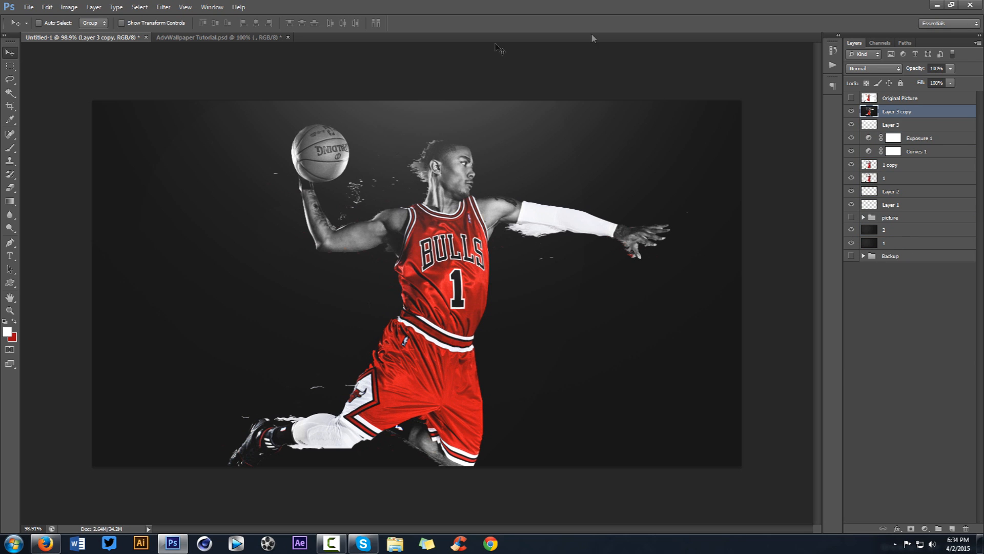
# Apply a Motion Blur to the merged copy with angle 0° and a distance of 12 pixels
pyautogui.moveTo(619, 162); pyautogui.dragTo(643, 96)
pyautogui.click(163, 7)
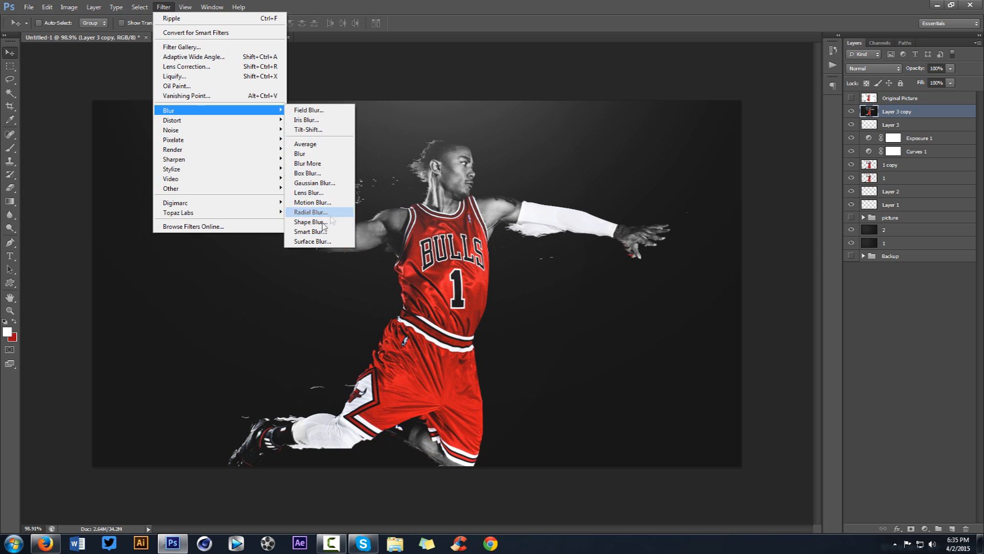
pyautogui.click(323, 202)
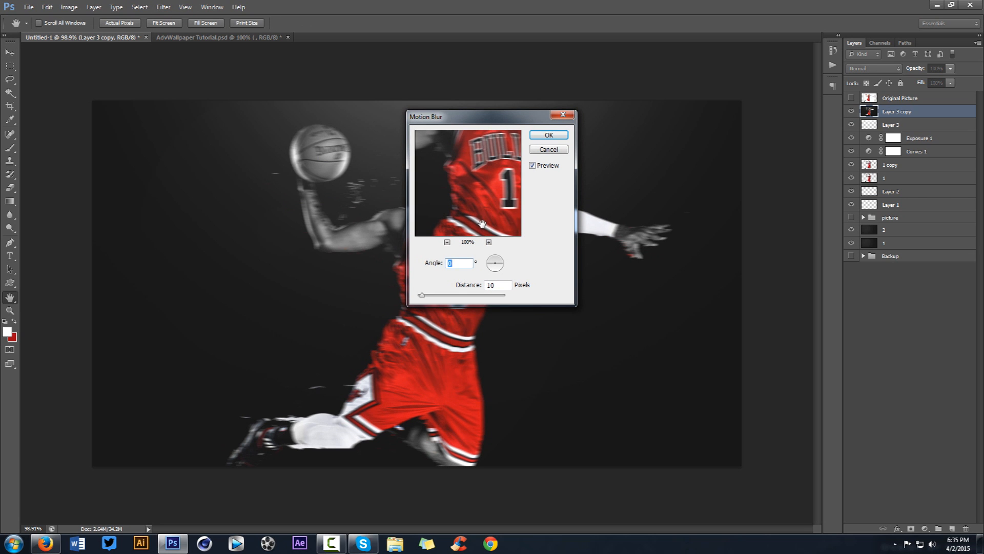
pyautogui.moveTo(422, 296); pyautogui.dragTo(423, 298)
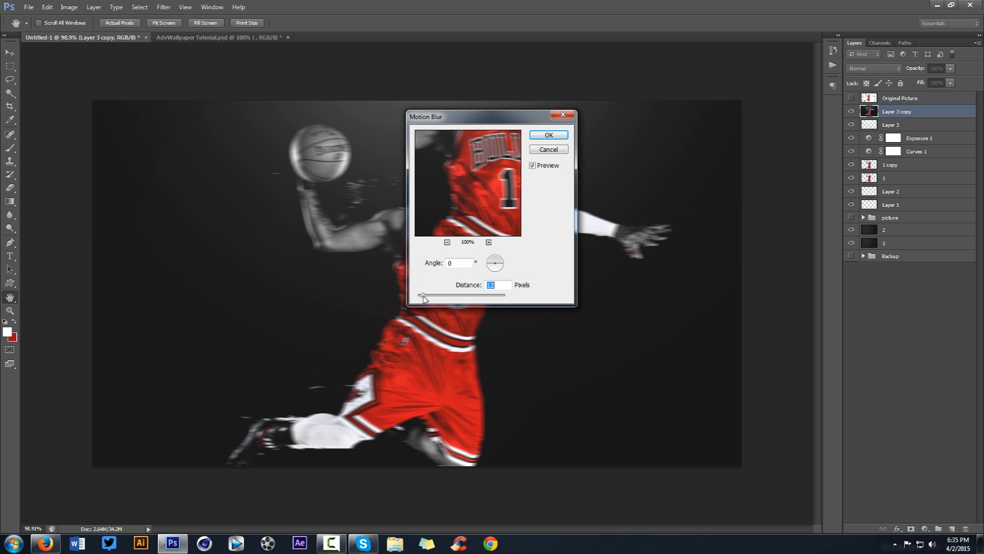
pyautogui.click(548, 136)
# Erase the blur over the face, jersey and lower leg with a soft 313 px eraser, keeping the ball and outstretched fingers blurred
pyautogui.press('e')
pyautogui.rightClick(505, 174)
pyautogui.moveTo(481, 162)
pyautogui.mouseDown()
pyautogui.moveTo(424, 161)
pyautogui.moveTo(481, 163)
pyautogui.moveTo(452, 161)
pyautogui.moveTo(471, 155)
pyautogui.mouseUp()
pyautogui.click(467, 165)
pyautogui.moveTo(436, 227)
pyautogui.mouseDown()
pyautogui.moveTo(421, 203)
pyautogui.moveTo(491, 219)
pyautogui.moveTo(557, 177)
pyautogui.moveTo(447, 167)
pyautogui.moveTo(394, 209)
pyautogui.moveTo(373, 265)
pyautogui.moveTo(359, 257)
pyautogui.moveTo(402, 241)
pyautogui.moveTo(451, 168)
pyautogui.moveTo(455, 250)
pyautogui.moveTo(513, 383)
pyautogui.moveTo(482, 434)
pyautogui.moveTo(418, 467)
pyautogui.moveTo(337, 468)
pyautogui.moveTo(264, 479)
pyautogui.mouseUp()
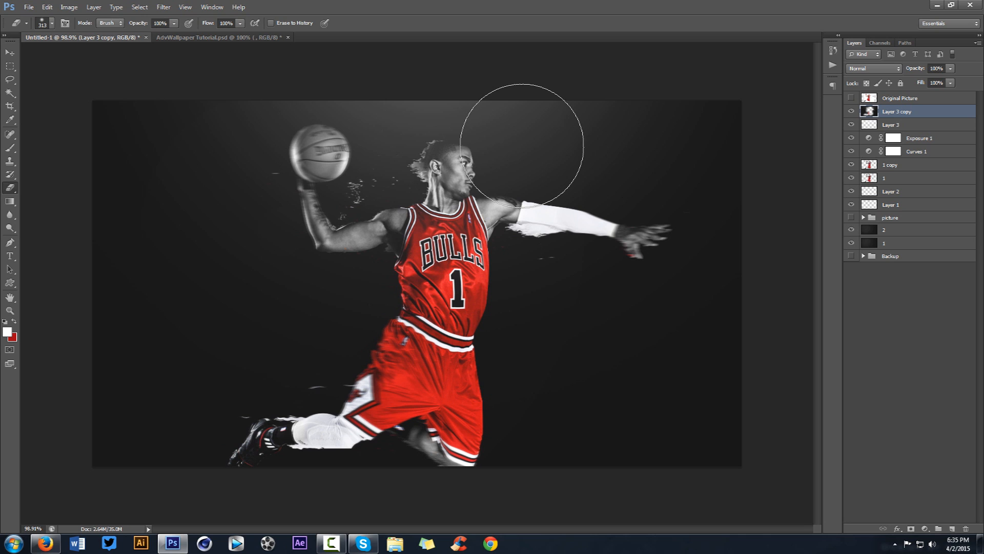
pyautogui.press('v')
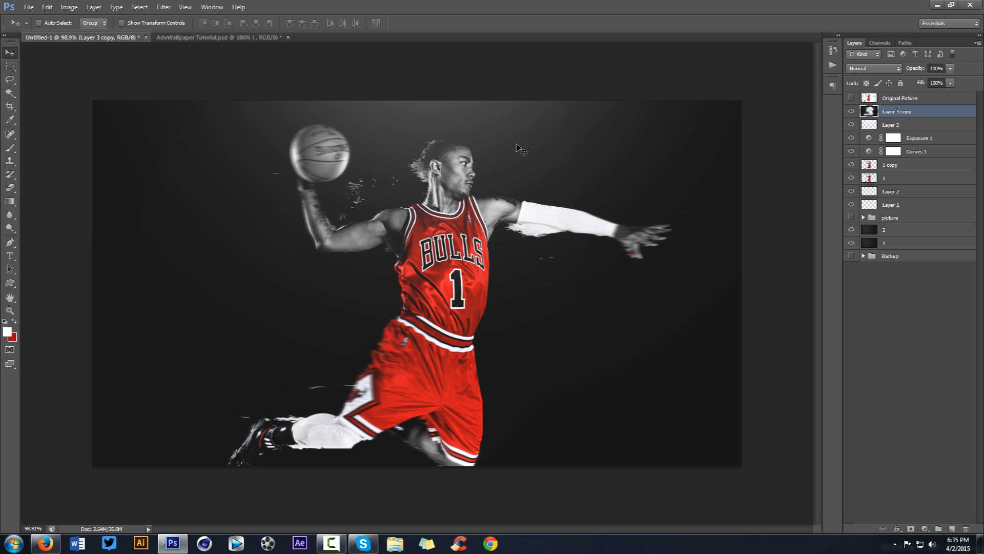
# Add the white text WALLPAPER in Nexa Bold at 6 pt beside the player's waist
pyautogui.scroll(-1, 532, 223)
pyautogui.press('t')
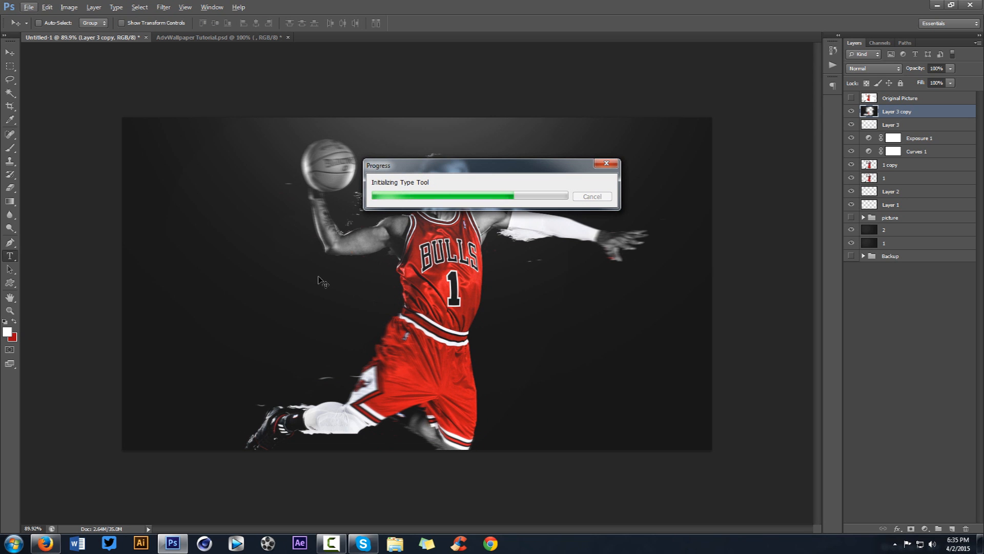
pyautogui.hotkey('alt', 't')
pyautogui.click(309, 307)
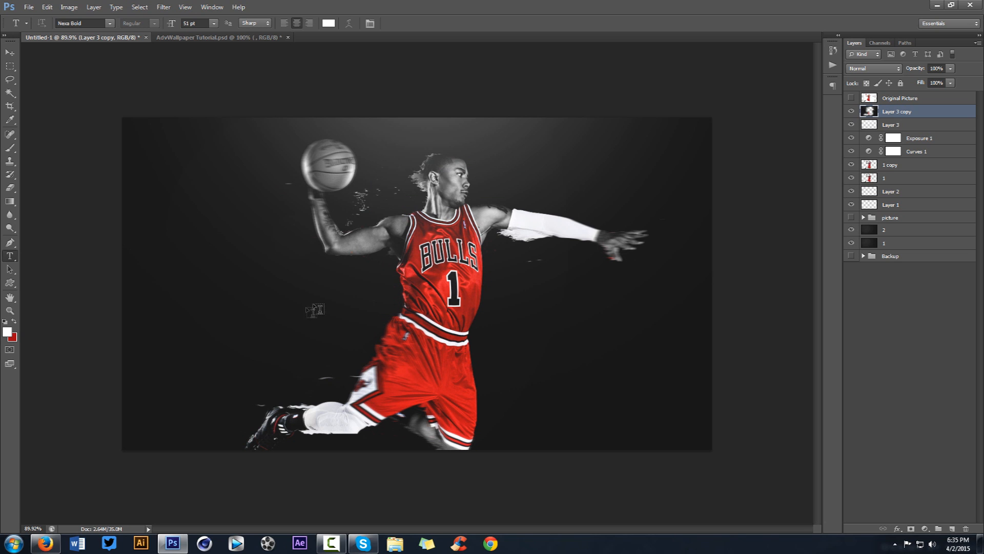
pyautogui.click(341, 293)
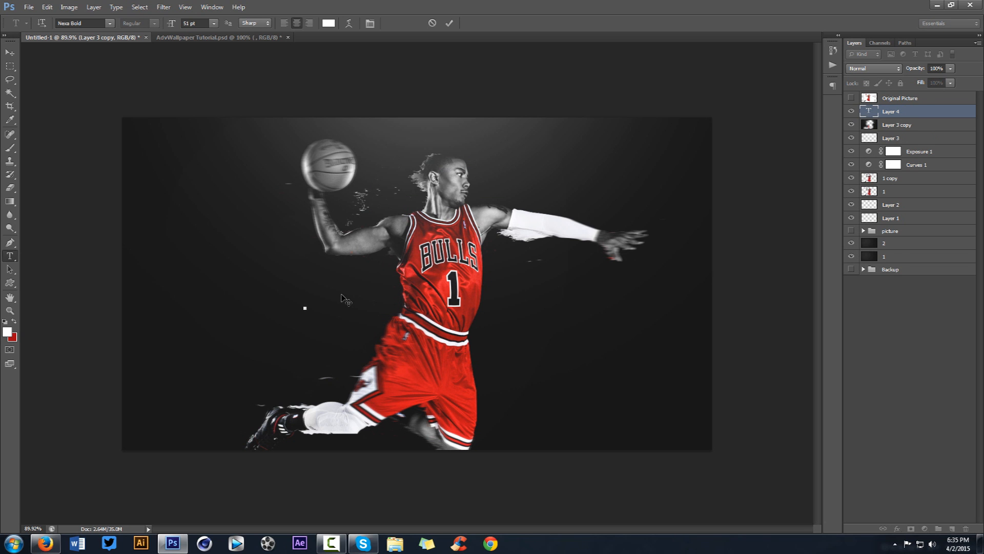
pyautogui.write('WALLPAPER')
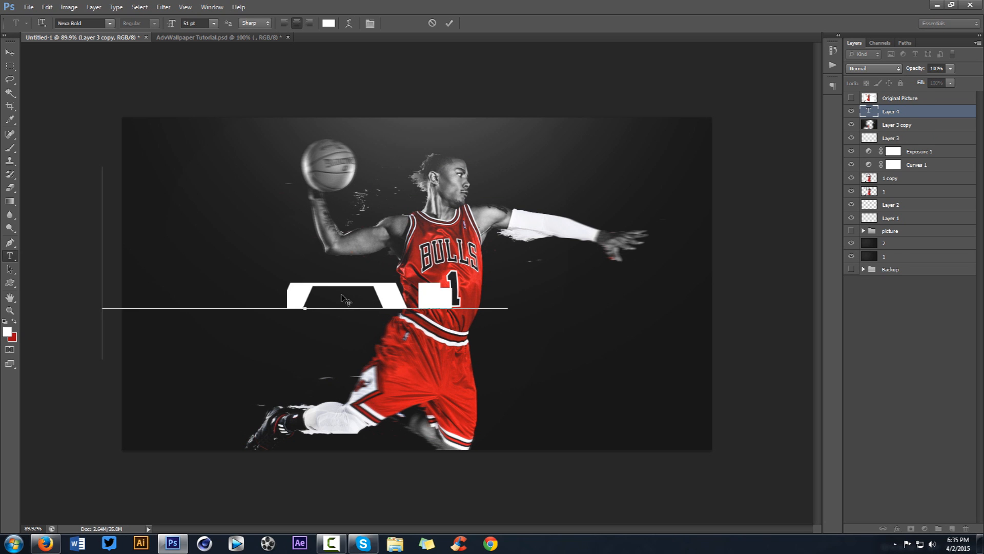
pyautogui.hotkey('ctrl', 'a')
pyautogui.click(205, 21)
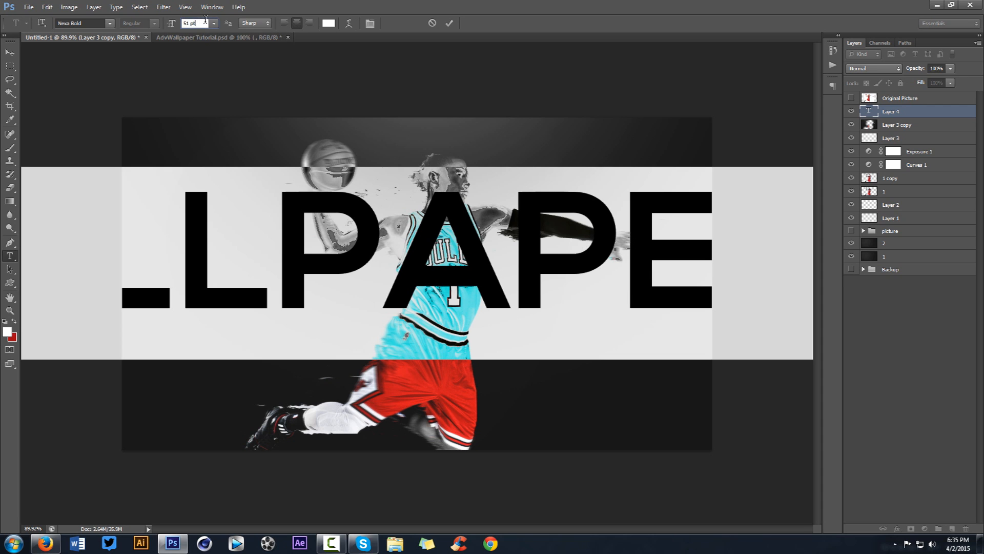
pyautogui.click(213, 23)
pyautogui.click(206, 83)
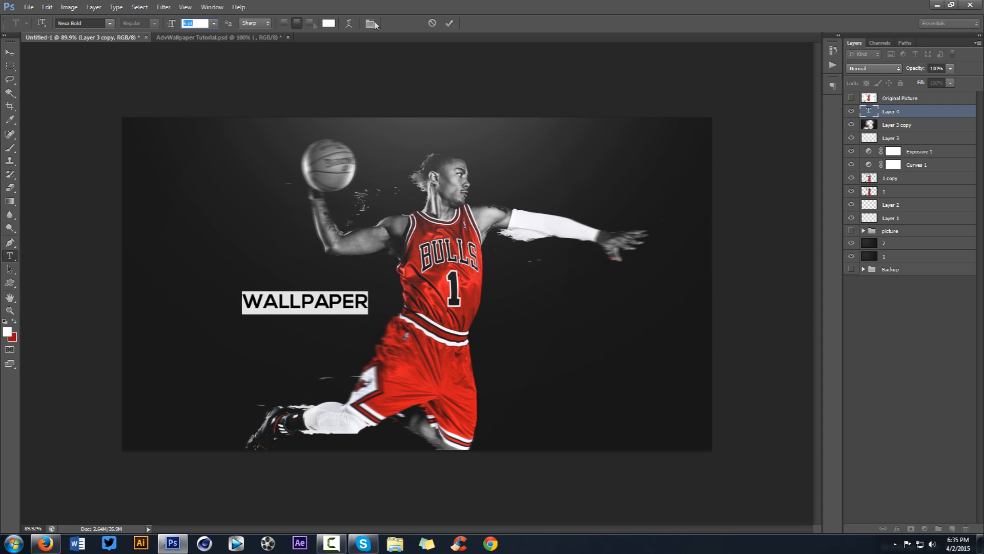
pyautogui.click(450, 24)
# Move WALLPAPER closer to the player, place a duplicate directly below it and change the duplicate's text to TUTORIAL
pyautogui.press('v')
pyautogui.moveTo(370, 279); pyautogui.dragTo(401, 298)
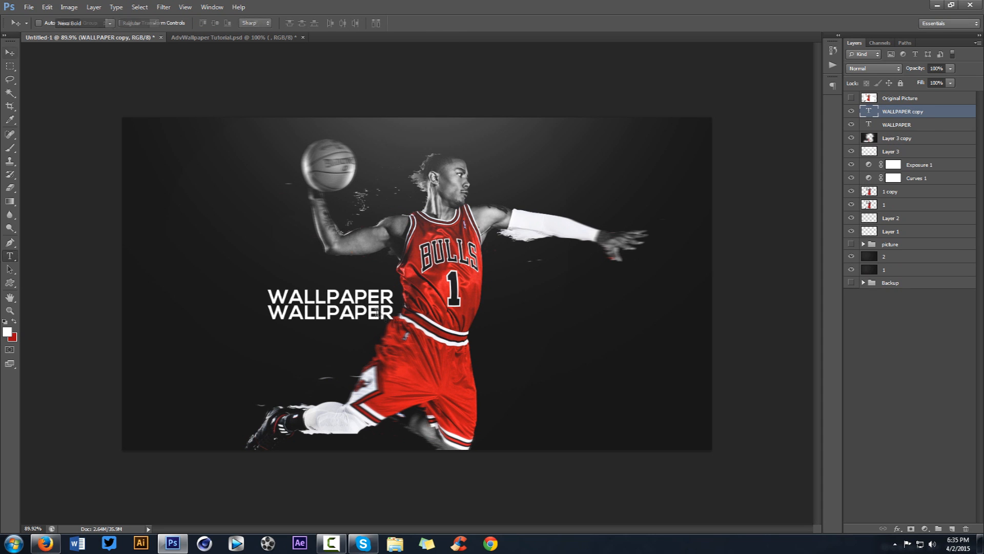
pyautogui.press('t')
pyautogui.doubleClick(378, 318)
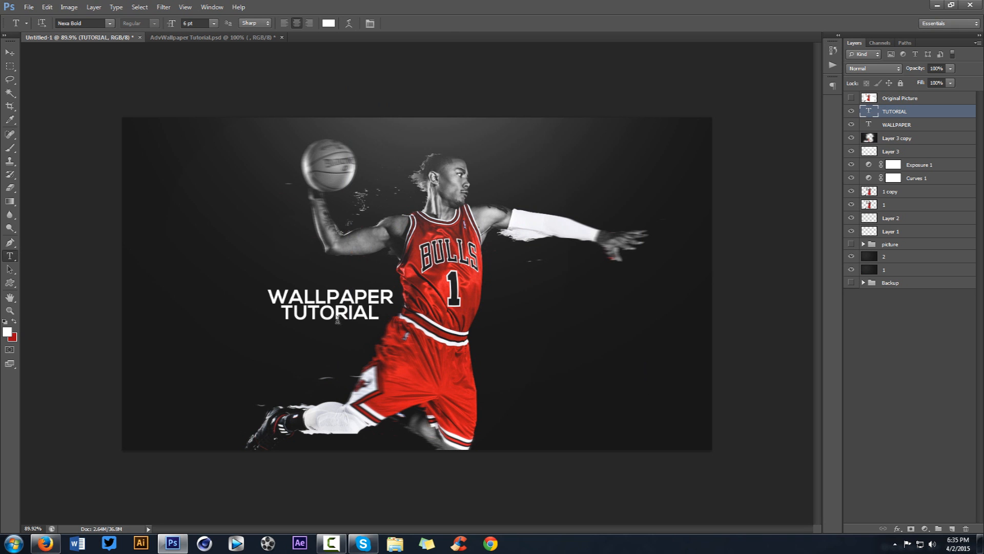
# Recolor TUTORIAL with a red sampled from the jersey and align its left edge with WALLPAPER above it
pyautogui.doubleClick(330, 313)
pyautogui.click(328, 23)
pyautogui.click(715, 344)
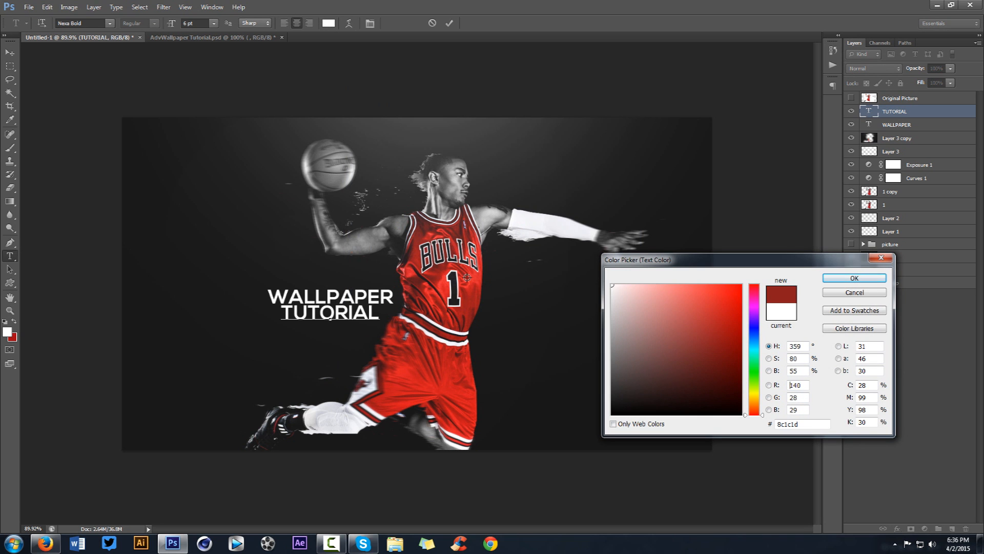
pyautogui.click(446, 290)
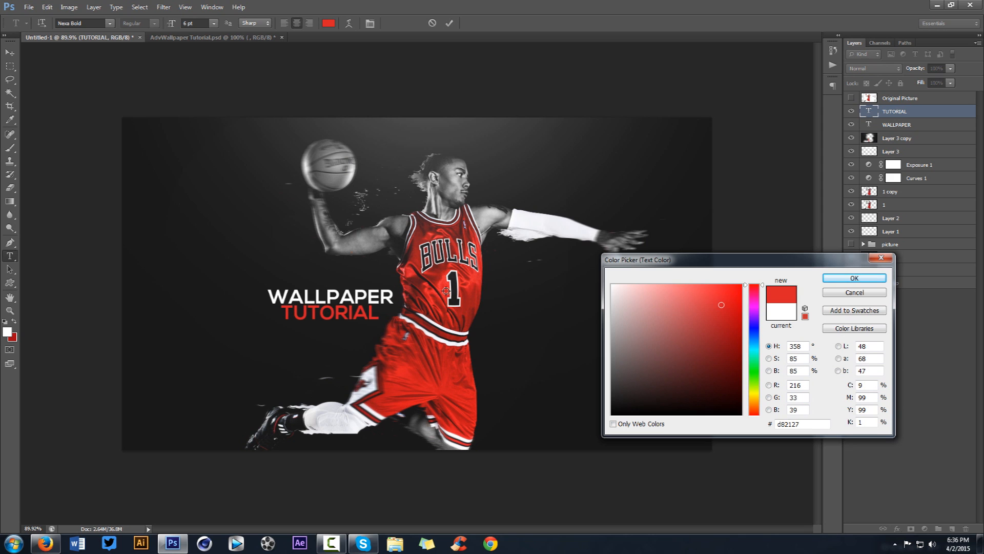
pyautogui.click(854, 278)
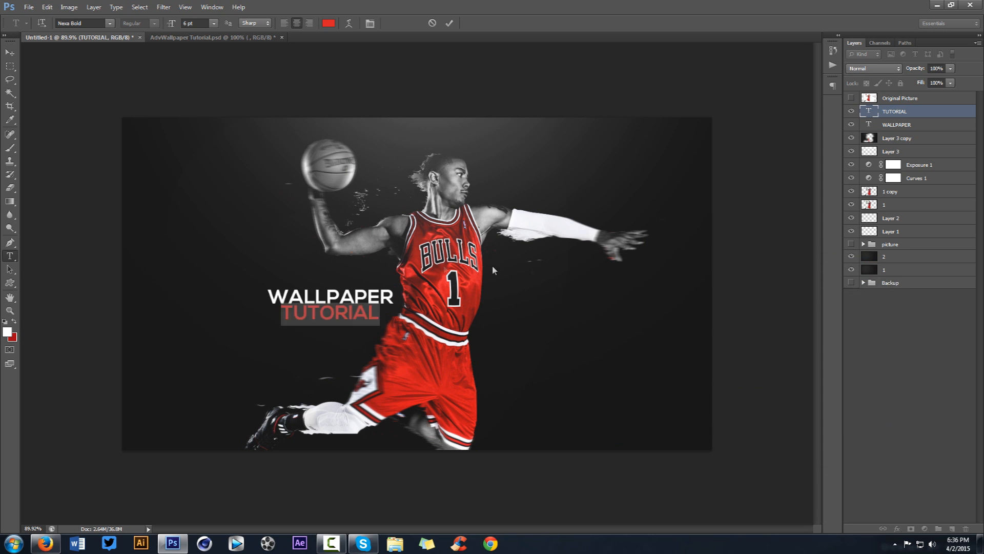
pyautogui.click(449, 23)
pyautogui.press('v')
pyautogui.moveTo(371, 326); pyautogui.dragTo(358, 325)
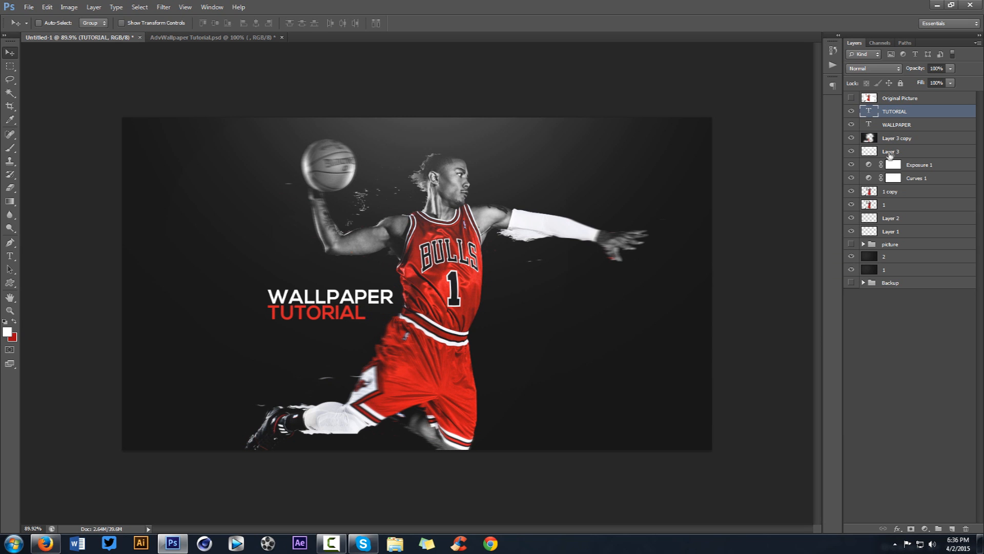
# Scale down the WALLPAPER and TUTORIAL text together and move them closer to the player's waist
pyautogui.keyDown('shift'); pyautogui.click(882, 129); pyautogui.keyUp('shift')
pyautogui.hotkey('ctrl', 't')
pyautogui.moveTo(394, 288); pyautogui.dragTo(351, 300)
pyautogui.press('Return')
pyautogui.moveTo(418, 314); pyautogui.dragTo(454, 303)
pyautogui.moveTo(448, 301); pyautogui.dragTo(446, 301)
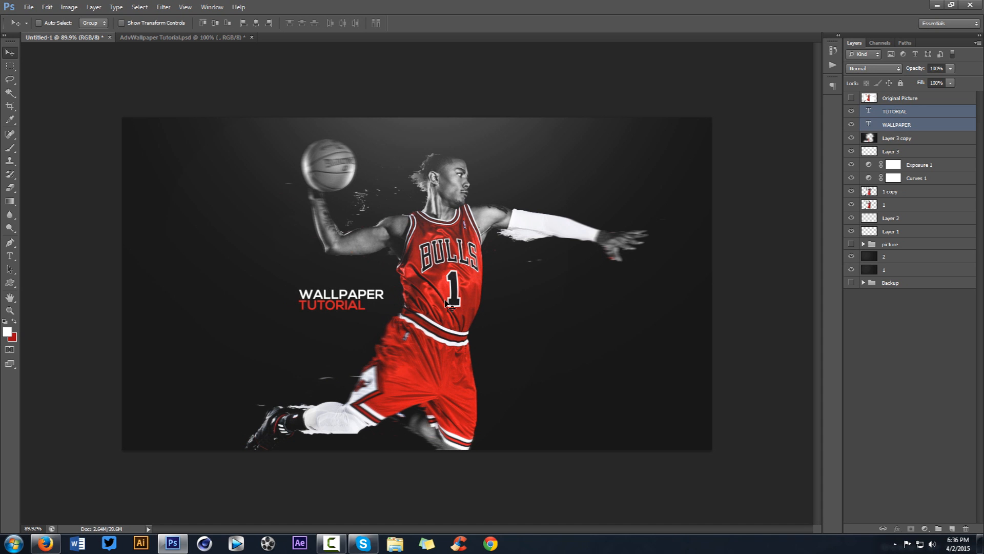
# Compare the design with AdvWallpaper Tutorial.psd and examine what the 1 copy layer contributes by hiding and showing it
pyautogui.click(167, 37)
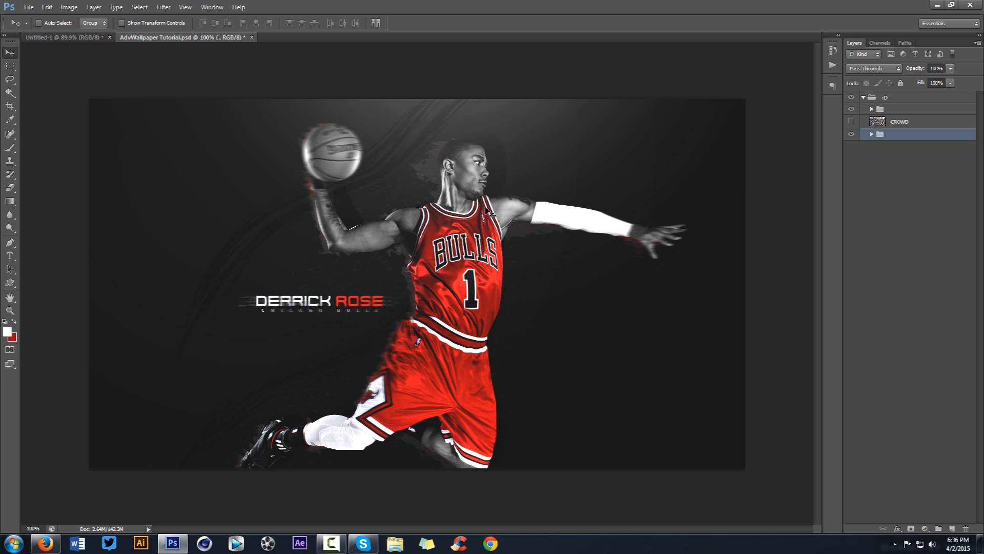
pyautogui.click(97, 38)
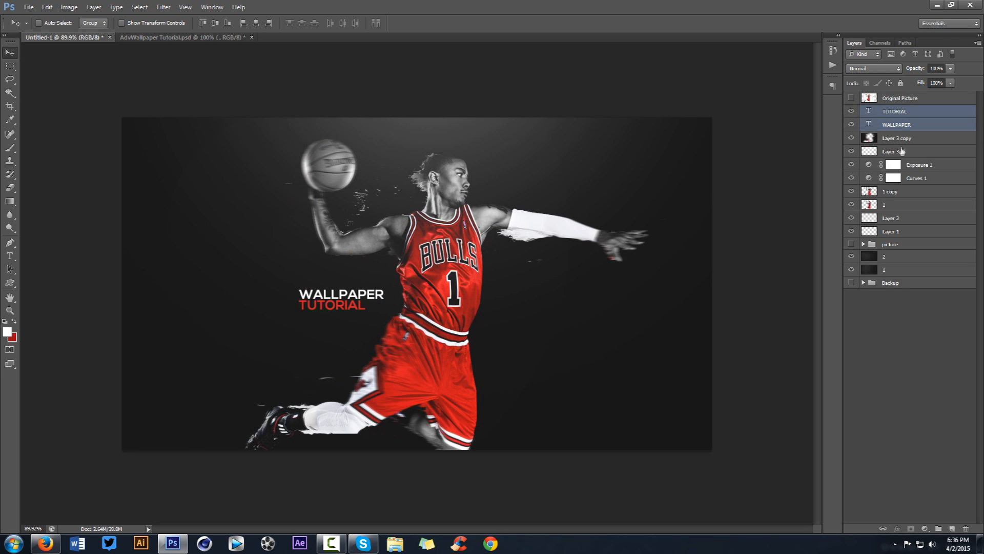
pyautogui.scroll(5, 472, 241)
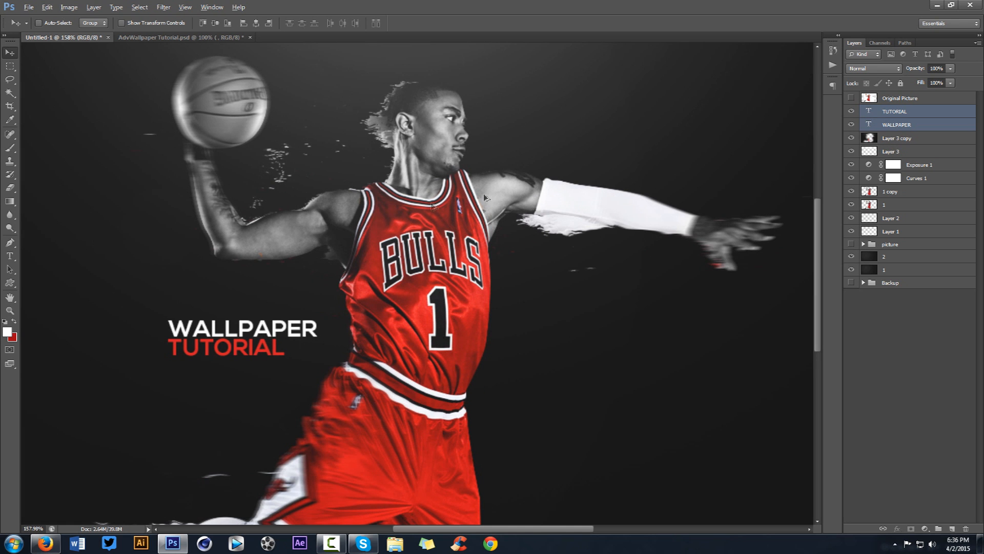
pyautogui.click(851, 193)
pyautogui.click(852, 193)
pyautogui.click(851, 193)
pyautogui.click(851, 194)
pyautogui.click(851, 194)
pyautogui.click(851, 194)
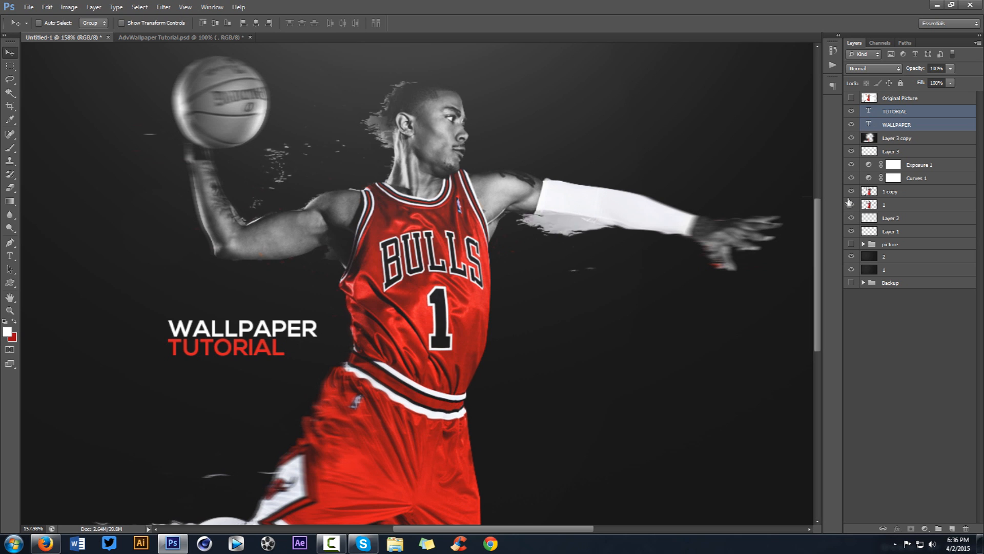
pyautogui.click(850, 195)
pyautogui.click(850, 195)
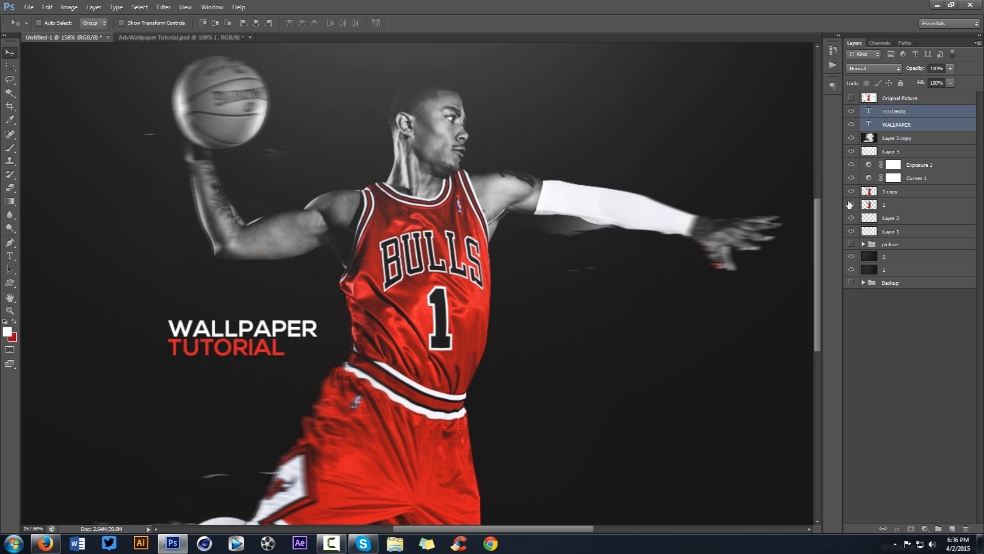
pyautogui.click(851, 194)
pyautogui.click(851, 194)
# Rename the 1 copy layer as og
pyautogui.doubleClick(892, 192)
pyautogui.write('og')
pyautogui.press('Return')
# Start a Pen path at the jersey collar and trace it down across the lettering and along the jersey folds to the waistband
pyautogui.press('p')
pyautogui.scroll(5, 449, 162)
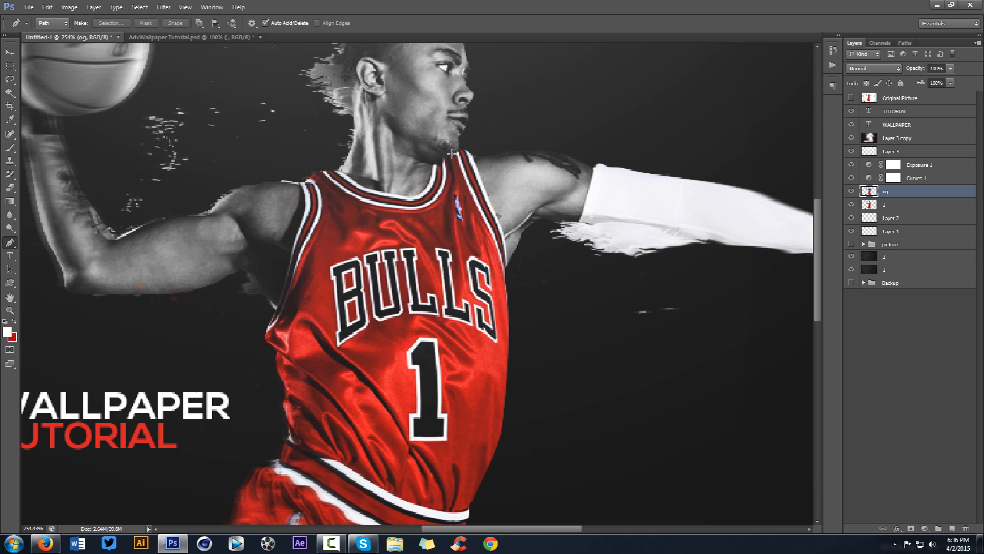
pyautogui.click(450, 152)
pyautogui.click(452, 188)
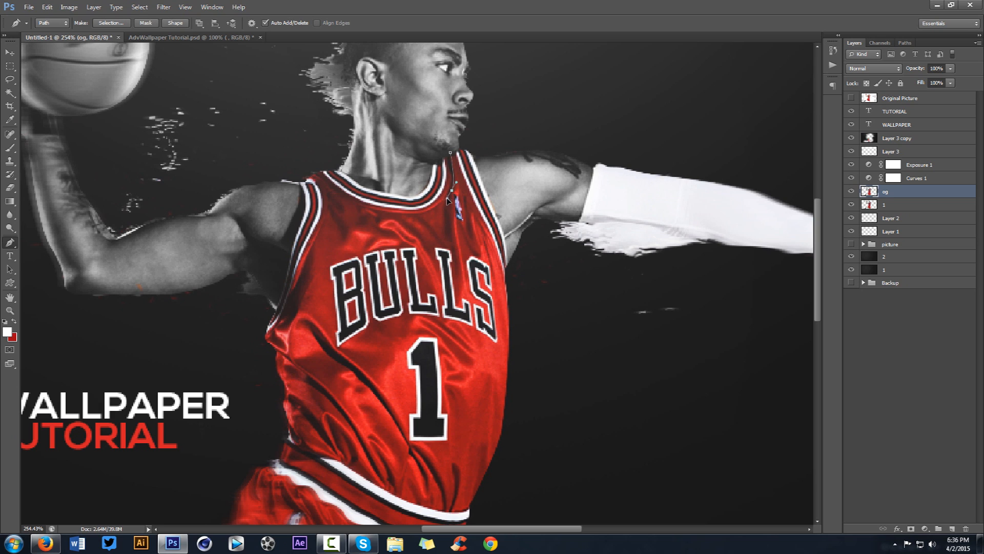
pyautogui.moveTo(455, 275); pyautogui.dragTo(397, 316)
pyautogui.moveTo(337, 350); pyautogui.dragTo(326, 373)
pyautogui.keyDown('alt'); pyautogui.click(337, 350); pyautogui.keyUp('alt')
pyautogui.moveTo(390, 404); pyautogui.dragTo(397, 430)
pyautogui.click(410, 438)
pyautogui.moveTo(442, 472); pyautogui.dragTo(445, 494)
pyautogui.scroll(-3, 467, 436)
pyautogui.click(454, 491)
pyautogui.moveTo(420, 459); pyautogui.dragTo(491, 317)
# Continue the path around the left end of the waistband, along its lower edge and down across the shorts
pyautogui.scroll(2, 468, 336)
pyautogui.moveTo(433, 292); pyautogui.dragTo(473, 372)
pyautogui.click(391, 299)
pyautogui.click(506, 380)
pyautogui.moveTo(497, 466); pyautogui.dragTo(494, 478)
pyautogui.moveTo(595, 510); pyautogui.dragTo(605, 510)
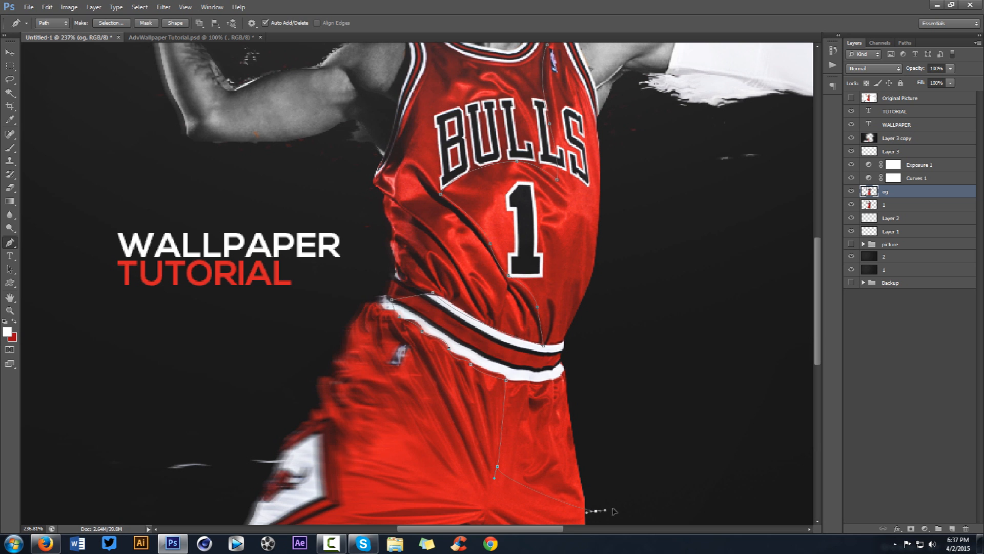
# Run the path up beside the body, loosely around the outstretched arm, and close it at the collar
pyautogui.click(634, 415)
pyautogui.click(657, 221)
pyautogui.scroll(-2, 657, 222)
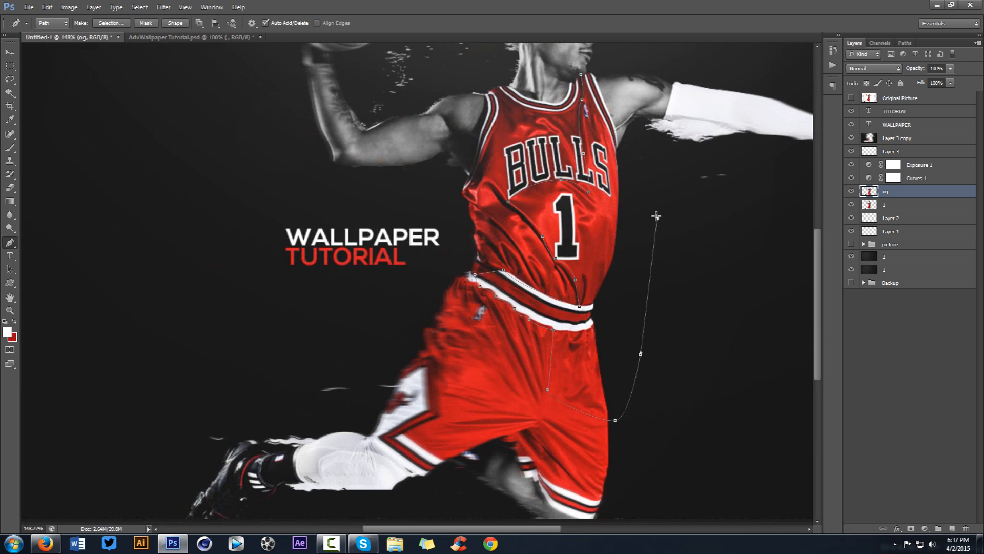
pyautogui.scroll(-1, 657, 216)
pyautogui.click(699, 279)
pyautogui.click(739, 213)
pyautogui.click(710, 175)
pyautogui.click(580, 163)
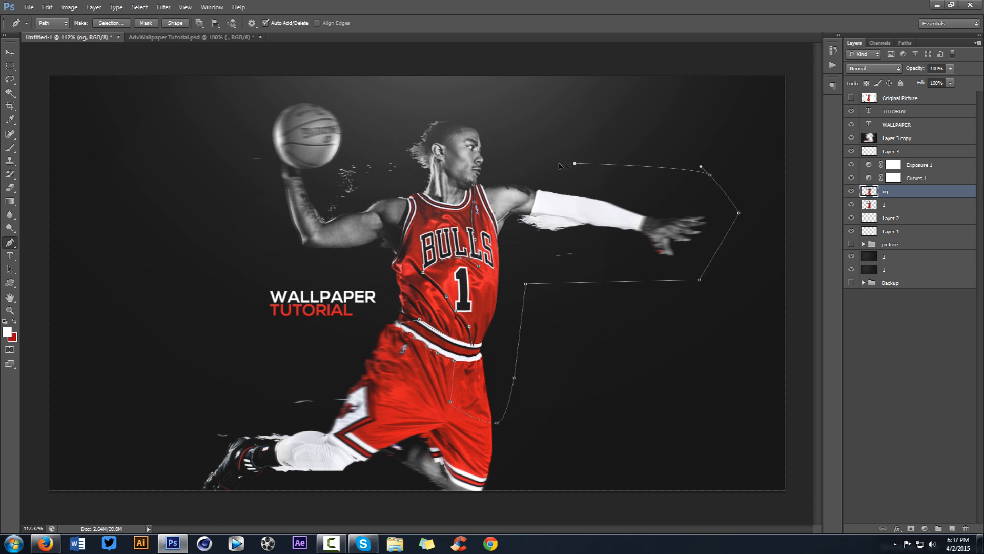
pyautogui.click(474, 187)
# Convert the closed path into a selection
pyautogui.rightClick(502, 186)
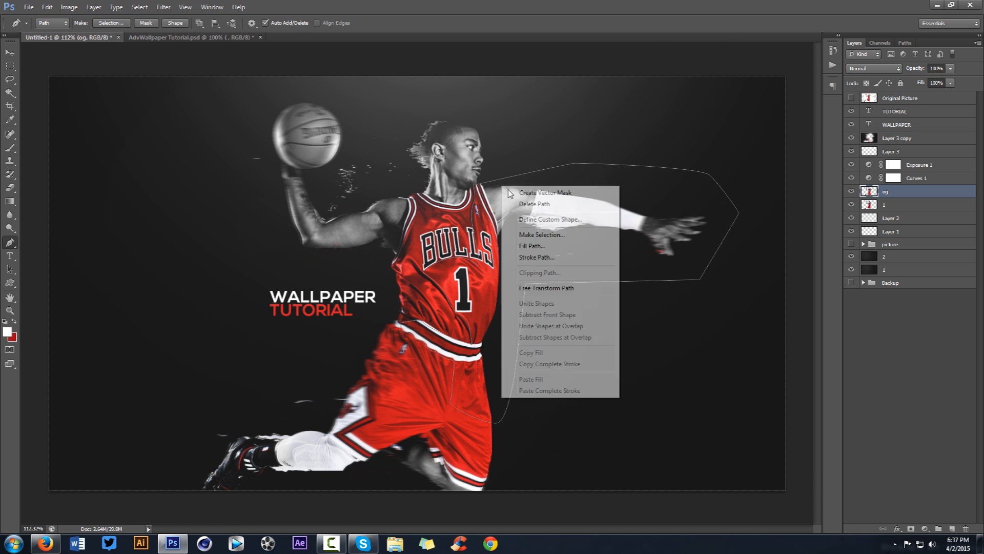
pyautogui.click(540, 234)
pyautogui.press('Return')
pyautogui.press('m')
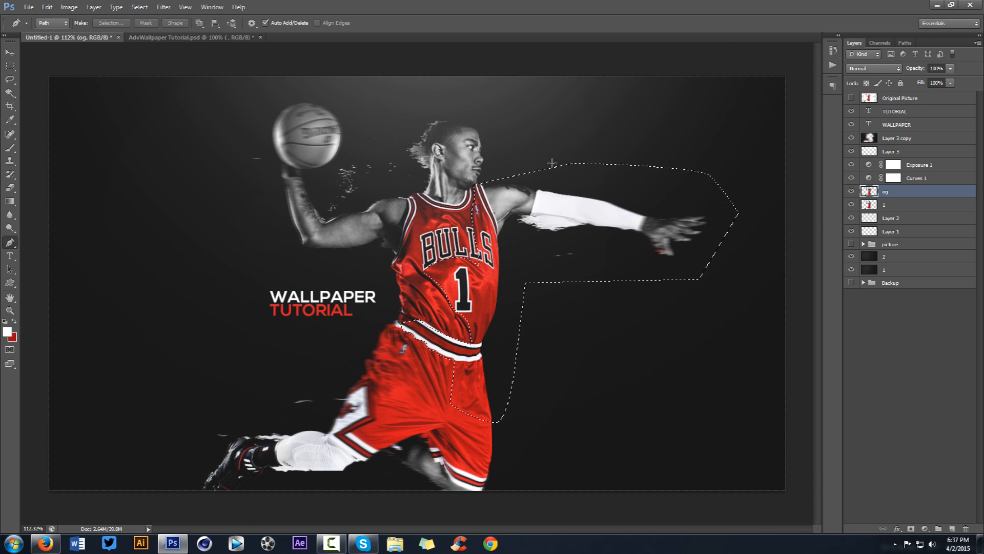
pyautogui.rightClick(533, 199)
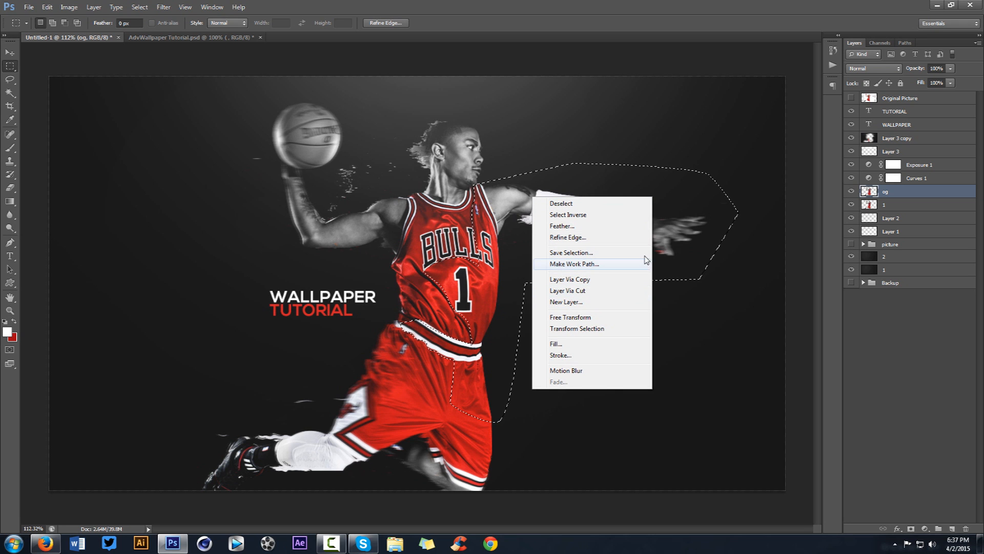
# Duplicate the og layer and hide the original
pyautogui.click(916, 190)
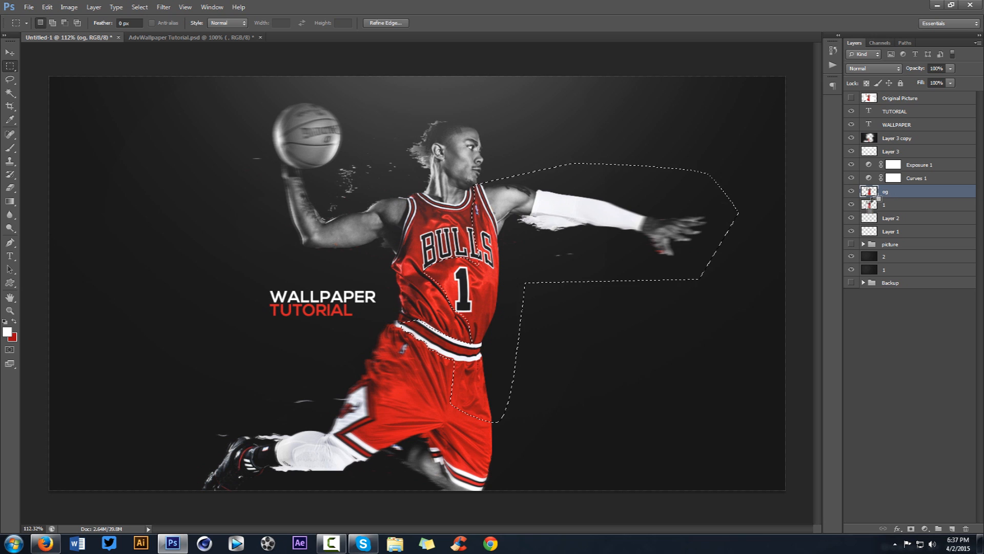
pyautogui.hotkey('ctrl', 'j')
pyautogui.click(851, 205)
pyautogui.rightClick(551, 215)
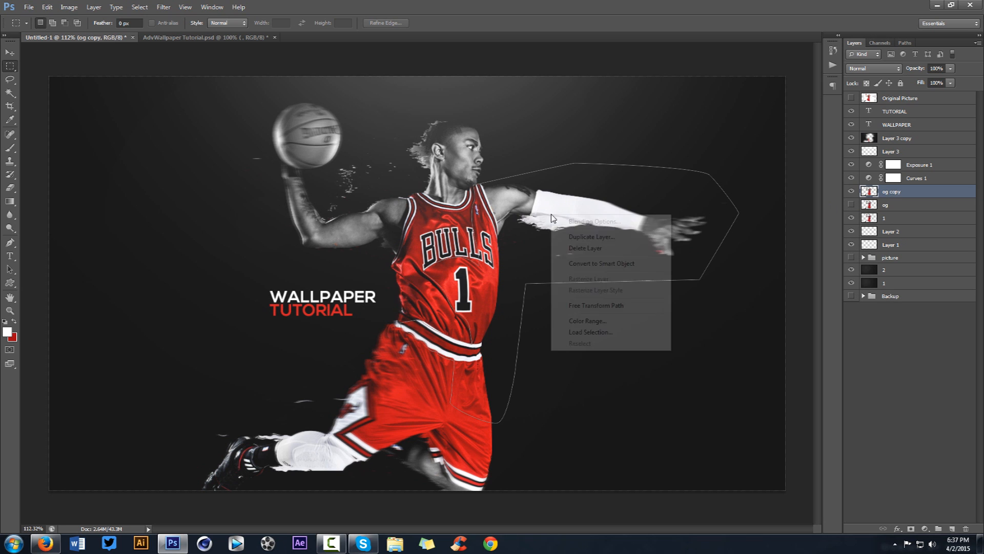
pyautogui.click(495, 218)
pyautogui.rightClick(476, 248)
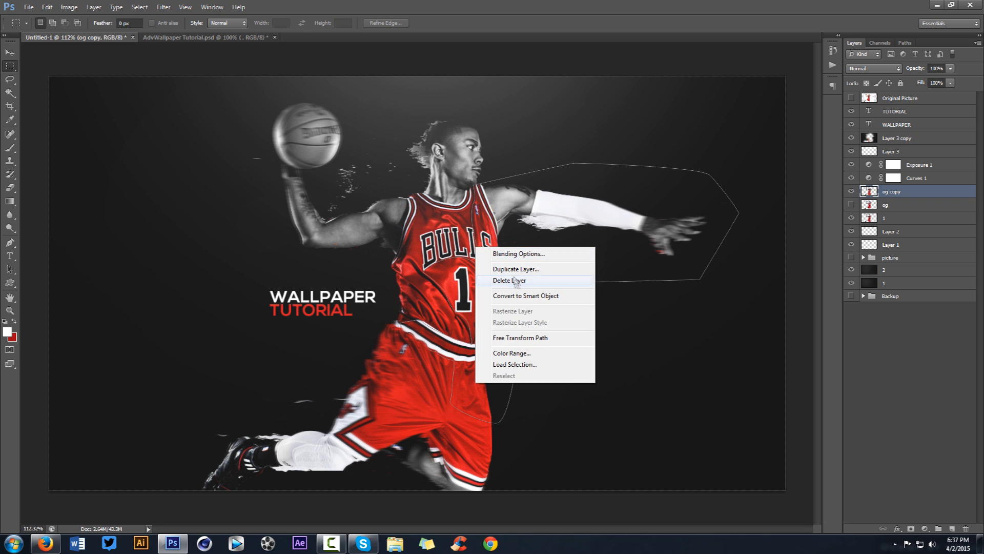
pyautogui.click(523, 227)
pyautogui.rightClick(523, 195)
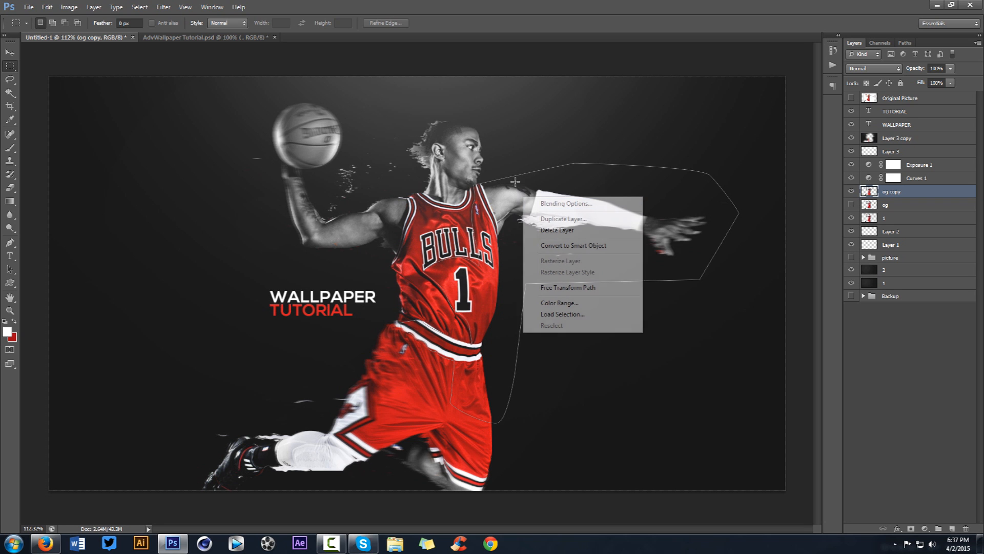
pyautogui.press('Escape')
# Convert the path into a selection with a feather radius of 0 pixels and put the selected area of og copy on a new layer
pyautogui.press('p')
pyautogui.rightClick(516, 185)
pyautogui.click(557, 233)
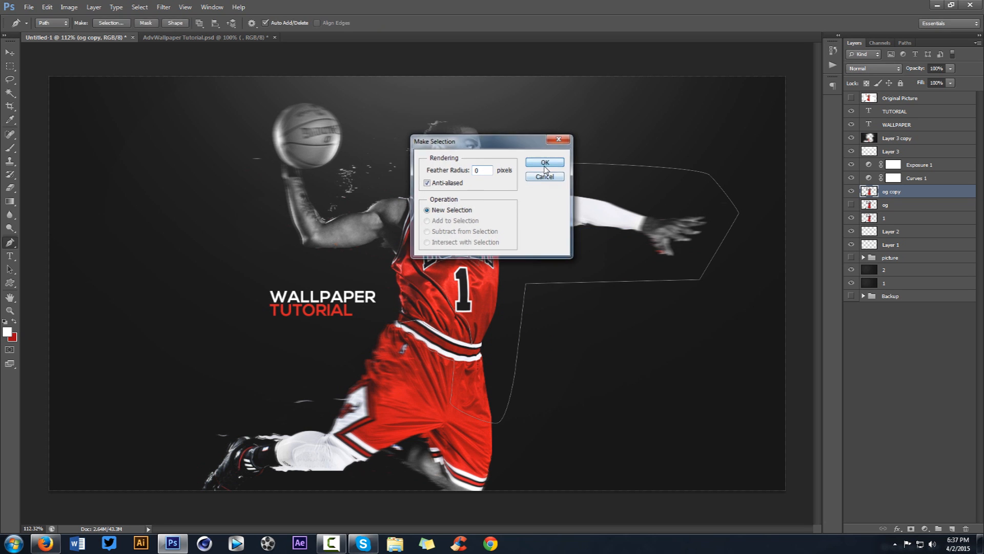
pyautogui.click(550, 160)
pyautogui.rightClick(531, 197)
pyautogui.click(584, 306)
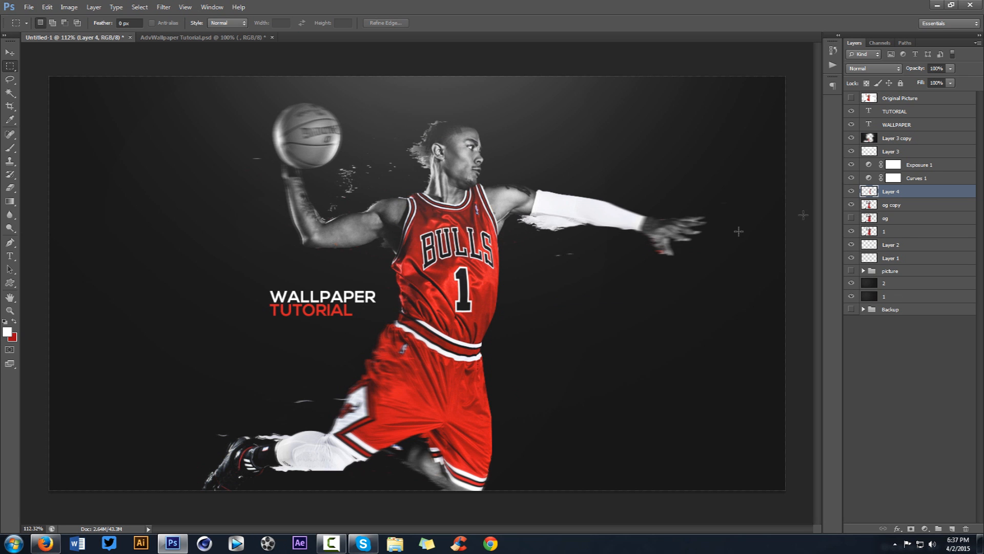
pyautogui.click(851, 191)
pyautogui.click(851, 191)
pyautogui.click(851, 191)
pyautogui.click(851, 191)
# Add an Inner Shadow to Layer 4 with a distance of 3 px and an opacity of about 45%
pyautogui.press('v')
pyautogui.keyDown('alt'); pyautogui.scroll(3, 464, 264); pyautogui.keyUp('alt')
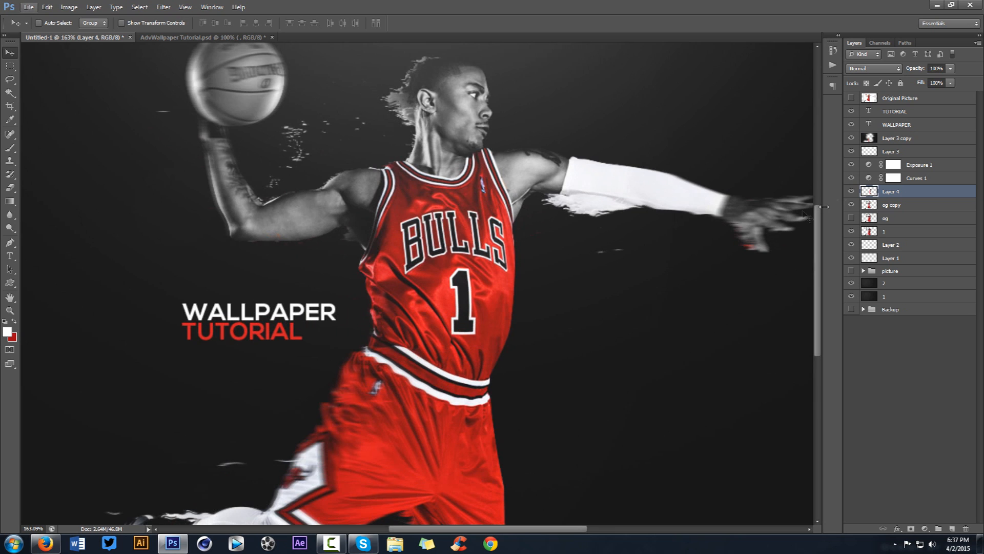
pyautogui.doubleClick(919, 191)
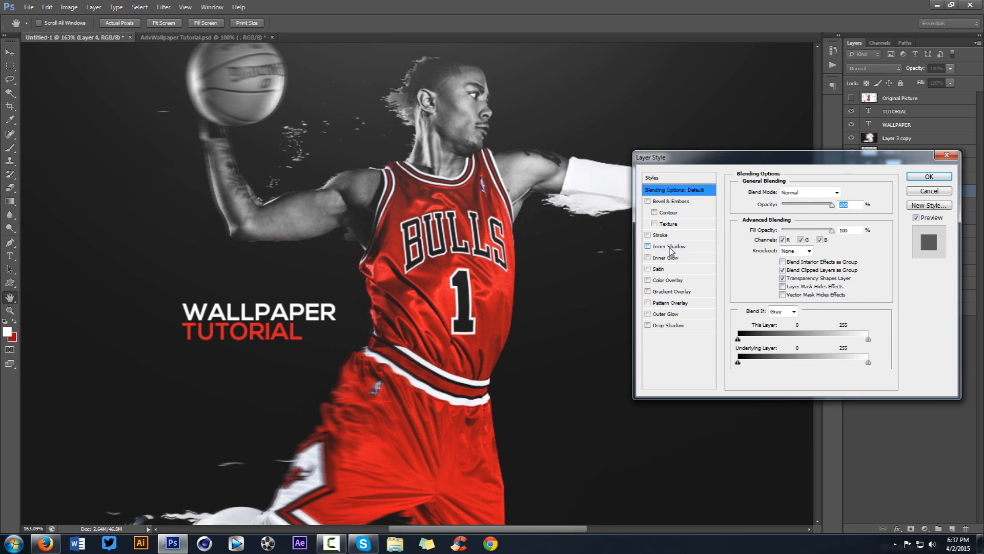
pyautogui.click(669, 247)
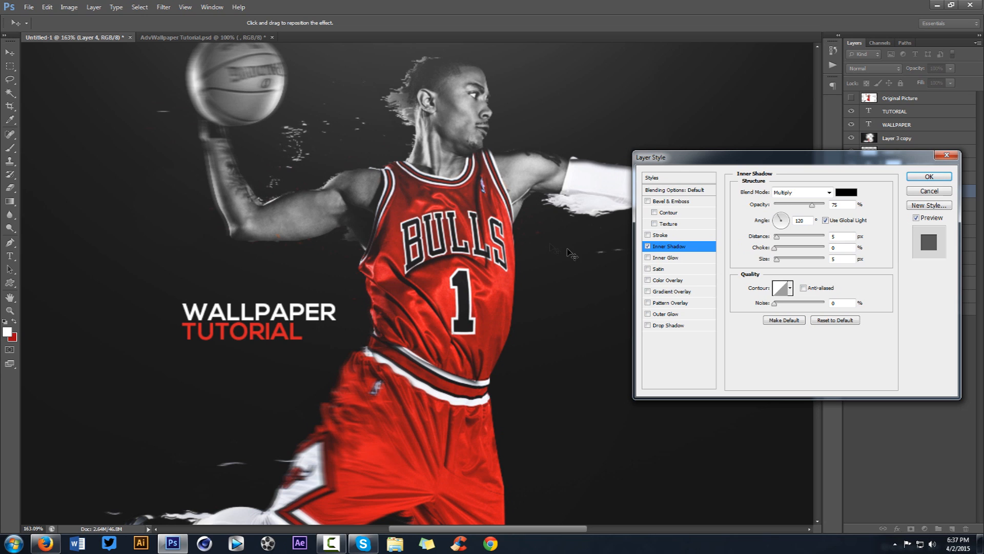
pyautogui.moveTo(777, 237); pyautogui.dragTo(775, 236)
pyautogui.moveTo(812, 204); pyautogui.dragTo(797, 210)
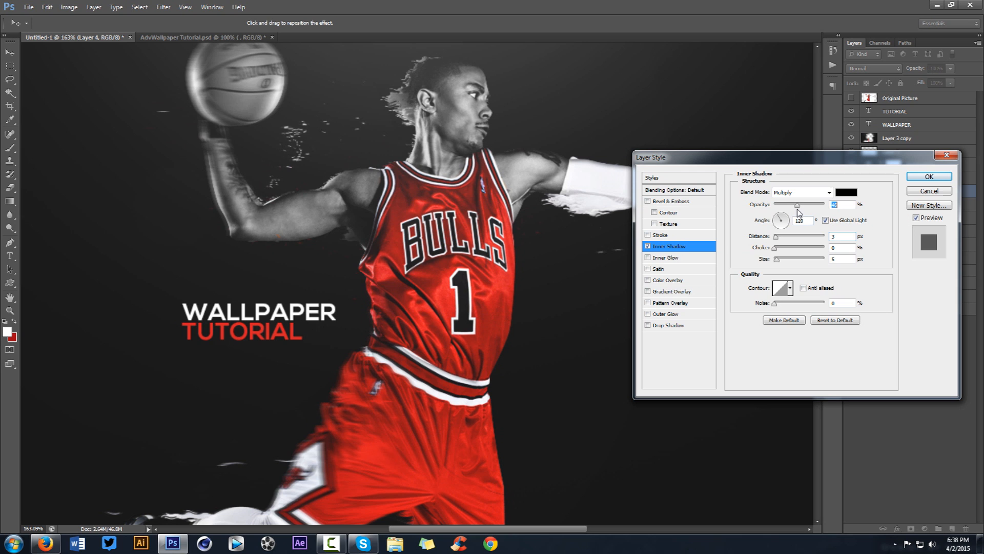
pyautogui.click(927, 177)
# Add a Drop Shadow to the og copy layer with size 0 px and without global light
pyautogui.click(904, 229)
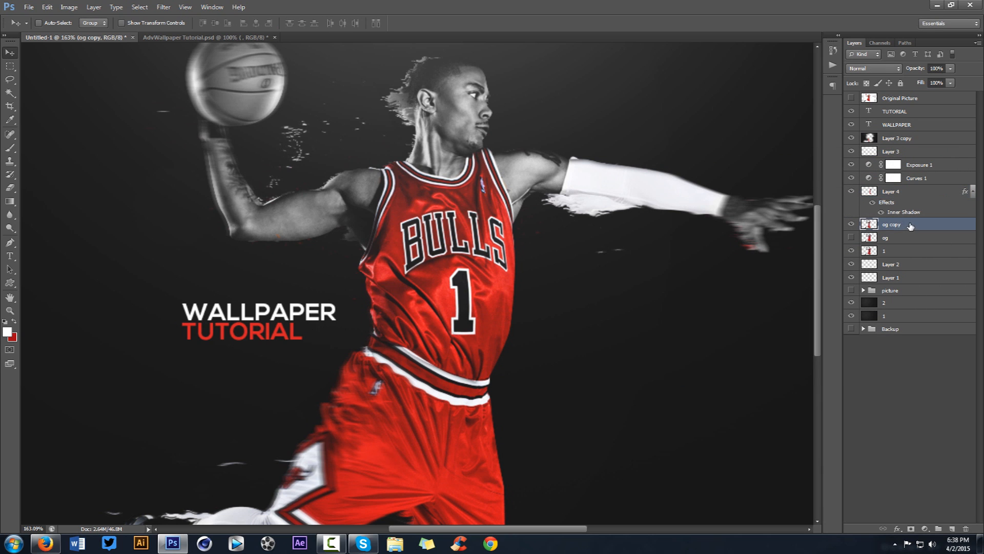
pyautogui.click(851, 224)
pyautogui.click(852, 224)
pyautogui.doubleClick(933, 228)
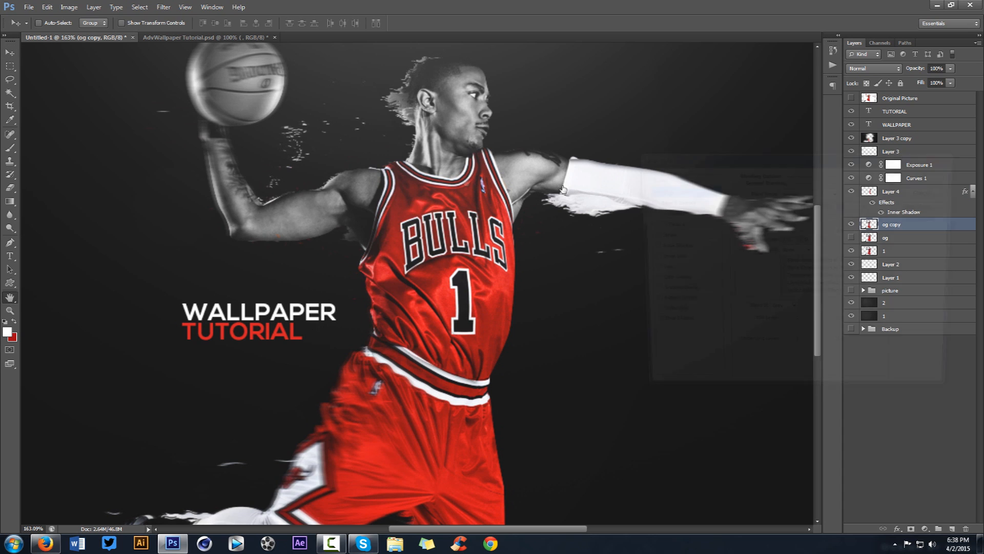
pyautogui.click(687, 323)
pyautogui.moveTo(777, 260); pyautogui.dragTo(771, 260)
pyautogui.click(826, 220)
# Set the Drop Shadow to angle -119°, distance 17 px, spread 16% and opacity 100%, and apply it
pyautogui.click(778, 230)
pyautogui.moveTo(778, 230); pyautogui.dragTo(806, 238)
pyautogui.click(788, 221)
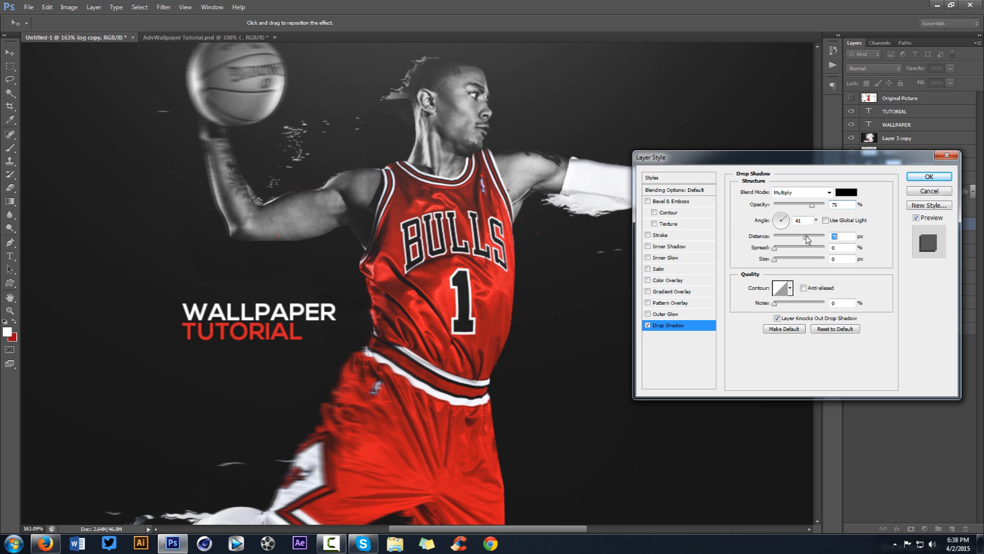
pyautogui.click(779, 228)
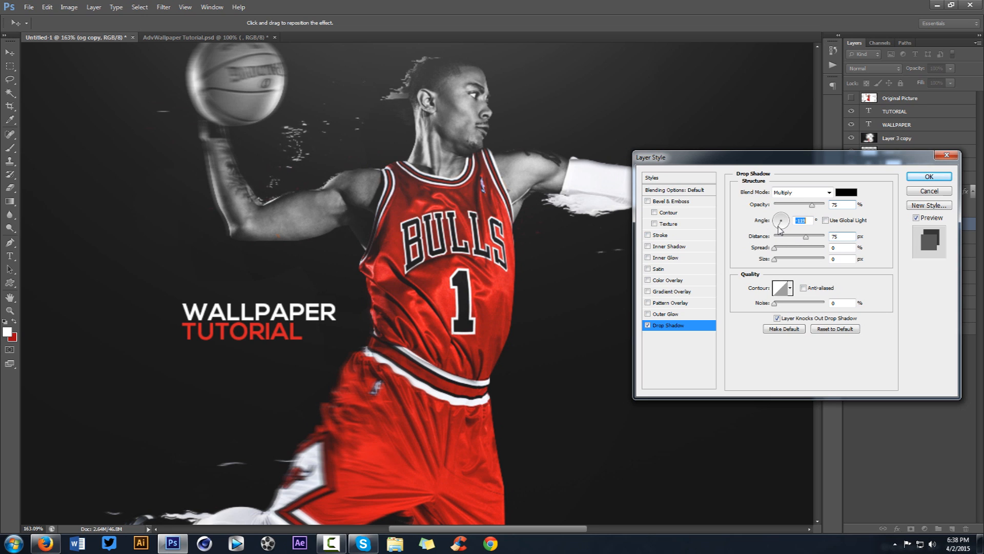
pyautogui.moveTo(775, 259)
pyautogui.mouseDown()
pyautogui.moveTo(784, 260)
pyautogui.moveTo(752, 258)
pyautogui.moveTo(784, 251)
pyautogui.mouseUp()
pyautogui.moveTo(805, 237); pyautogui.dragTo(783, 237)
pyautogui.moveTo(812, 205); pyautogui.dragTo(837, 201)
pyautogui.click(929, 176)
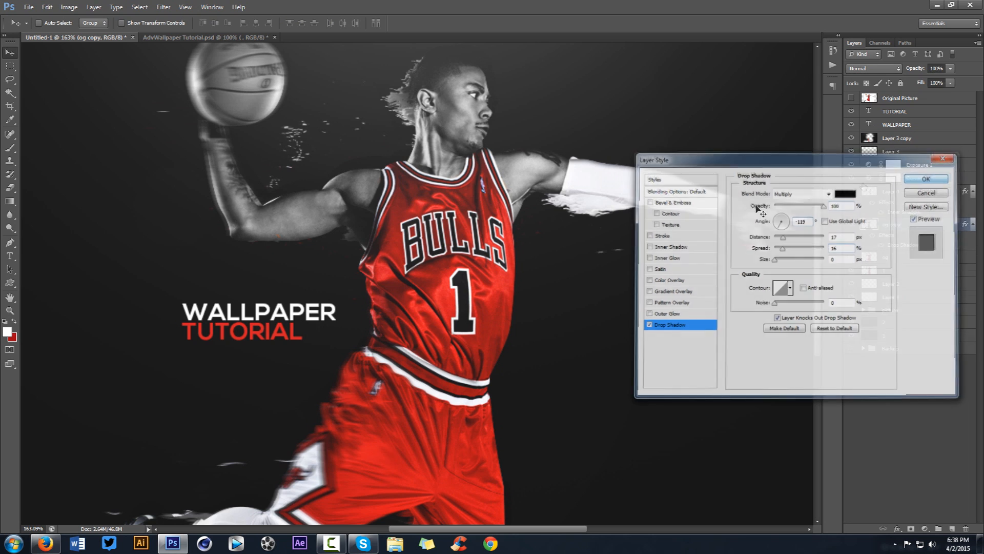
# Compare the whole wallpaper with the finished design in AdvWallpaper Tutorial.psd
pyautogui.scroll(-2, 647, 237)
pyautogui.scroll(-2, 647, 237)
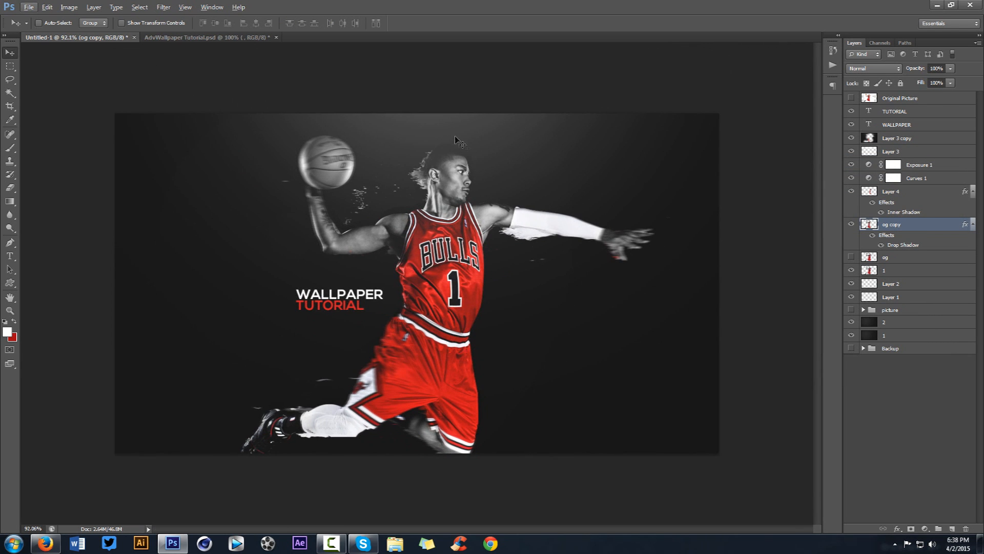
pyautogui.click(229, 37)
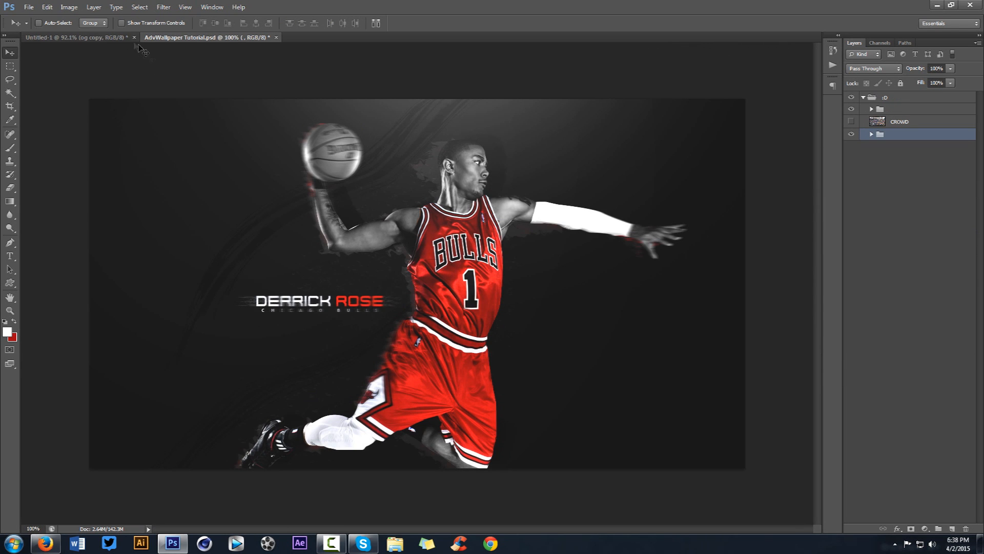
pyautogui.click(109, 39)
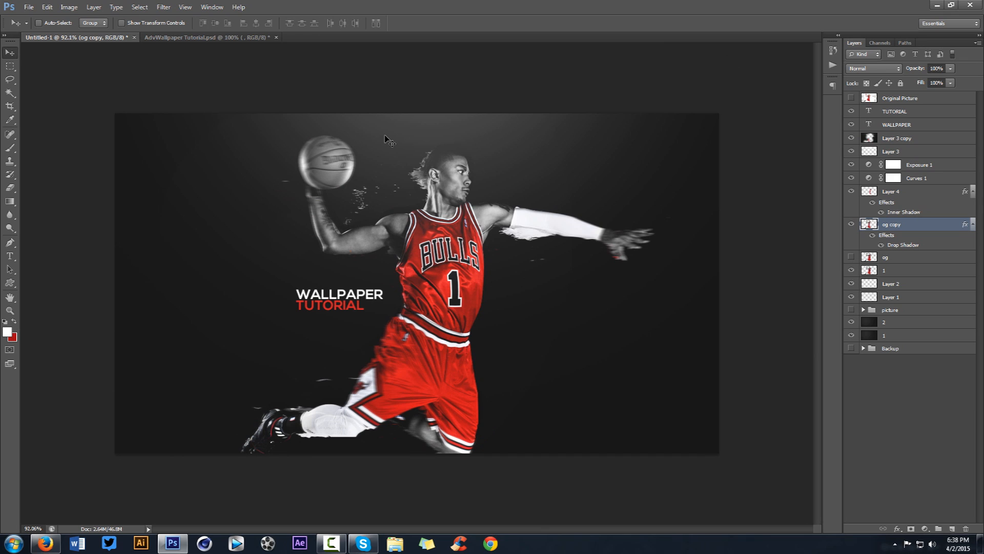